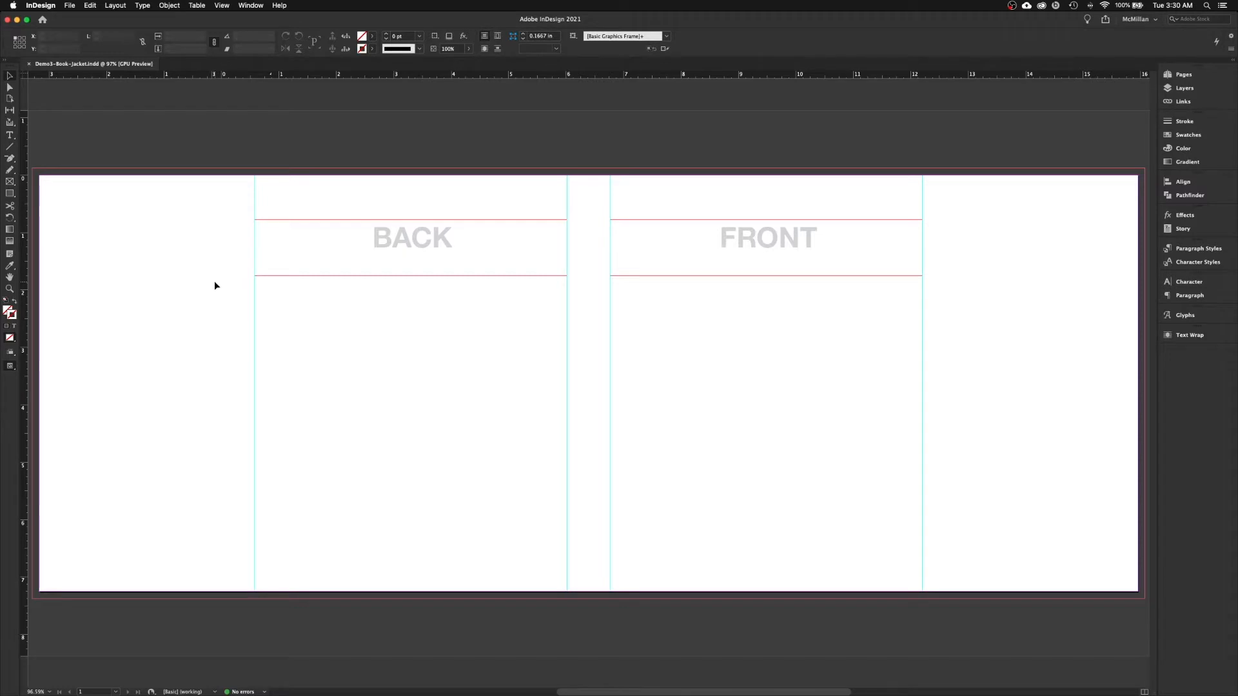
# - Draw a rectangular frame about 3.99 by 2.55 in near the page's top-left corner, overlapping the back cover guide
pyautogui.moveTo(97, 238); pyautogui.dragTo(183, 246)
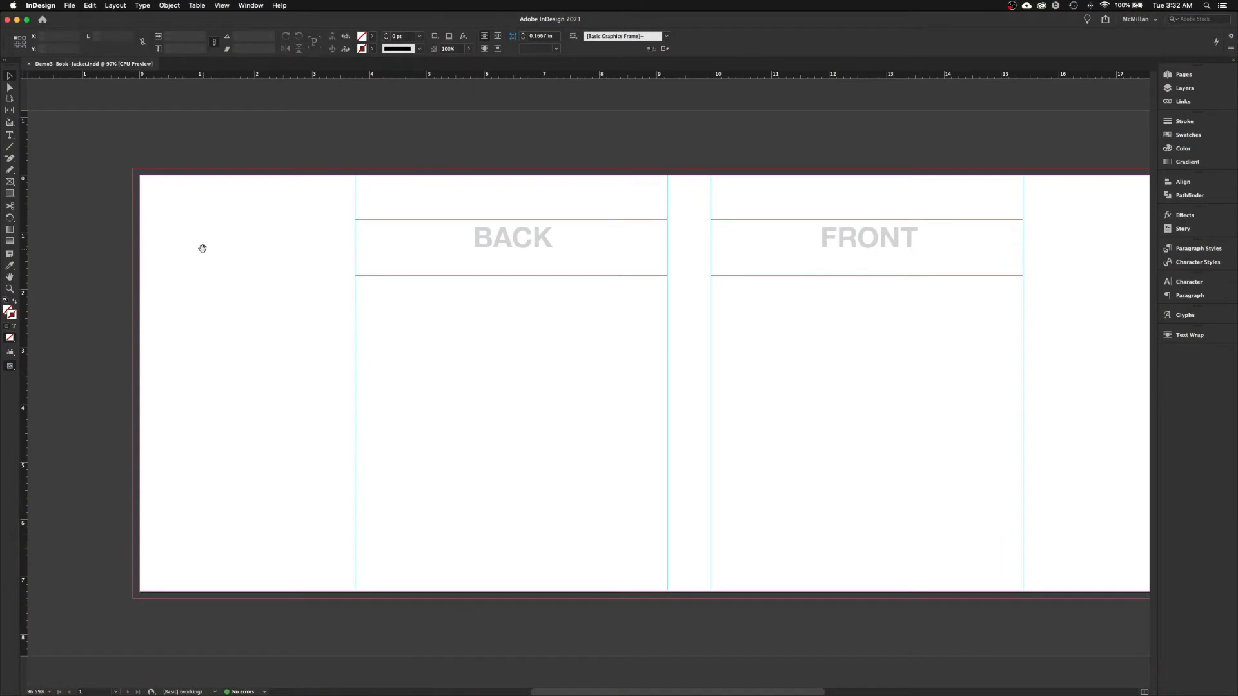
pyautogui.moveTo(203, 249); pyautogui.dragTo(268, 296)
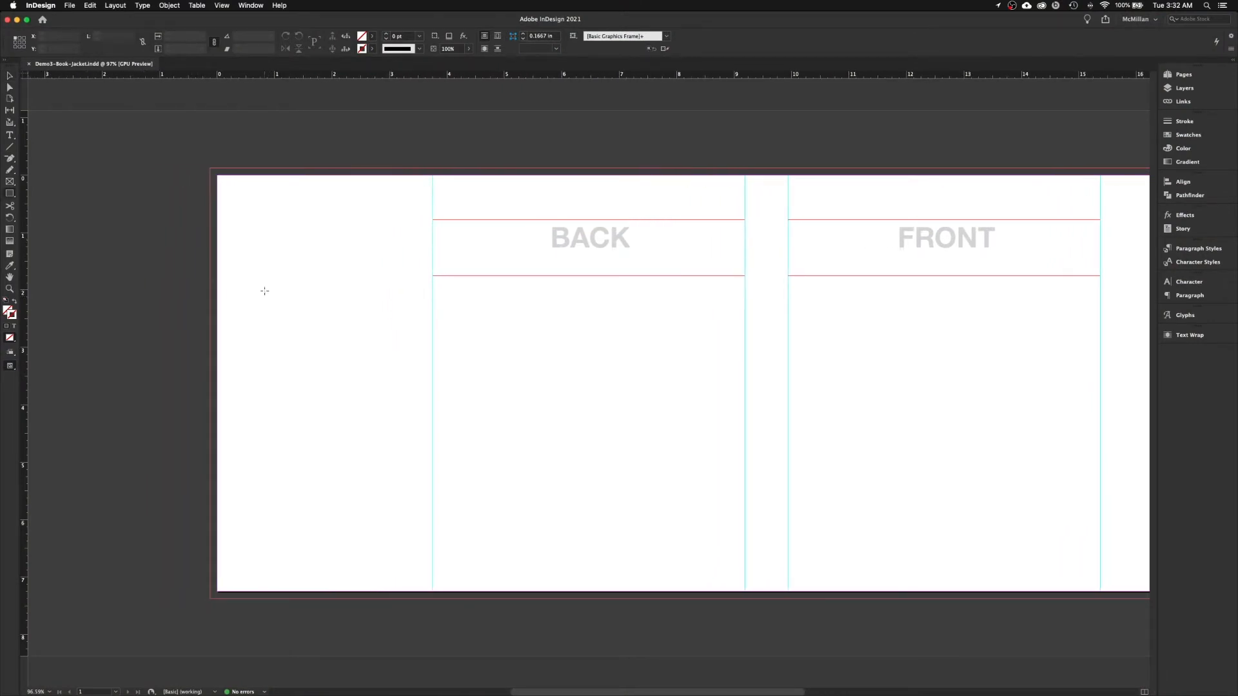
pyautogui.moveTo(224, 183); pyautogui.dragTo(453, 330)
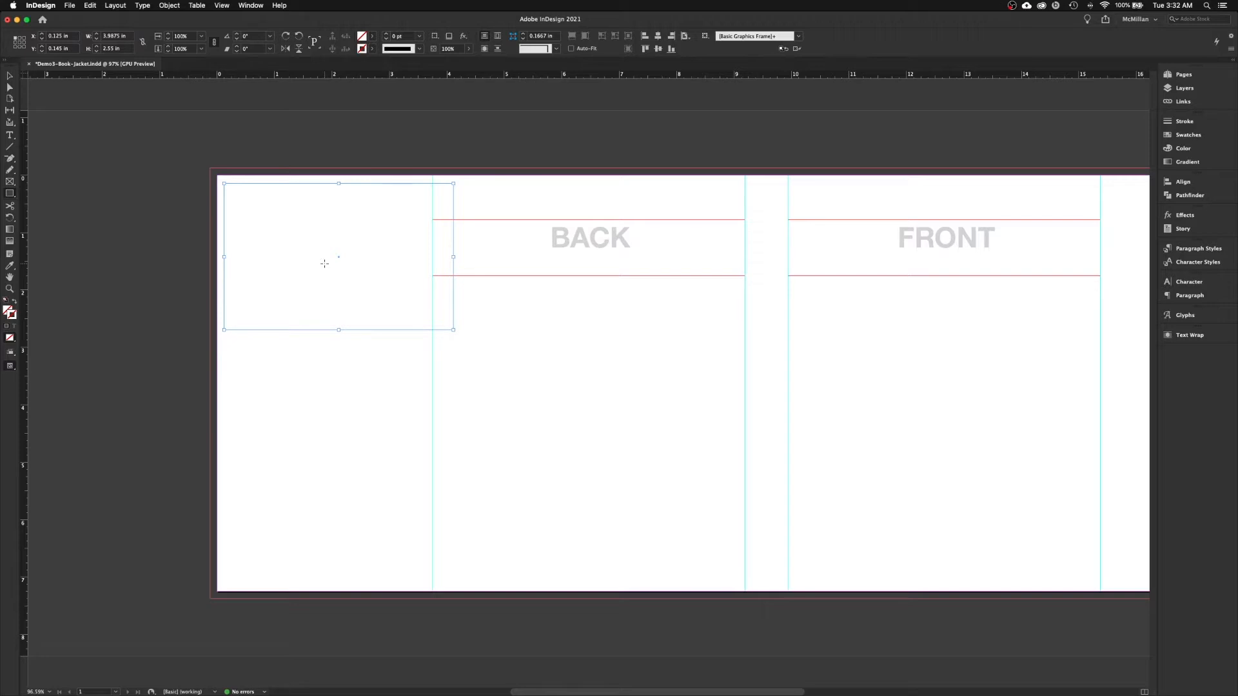
# - Place 20932.jpg in the frame, fit the whole picture inside it, and trim the frame's empty bottom strip to the picture
pyautogui.press('super+d')
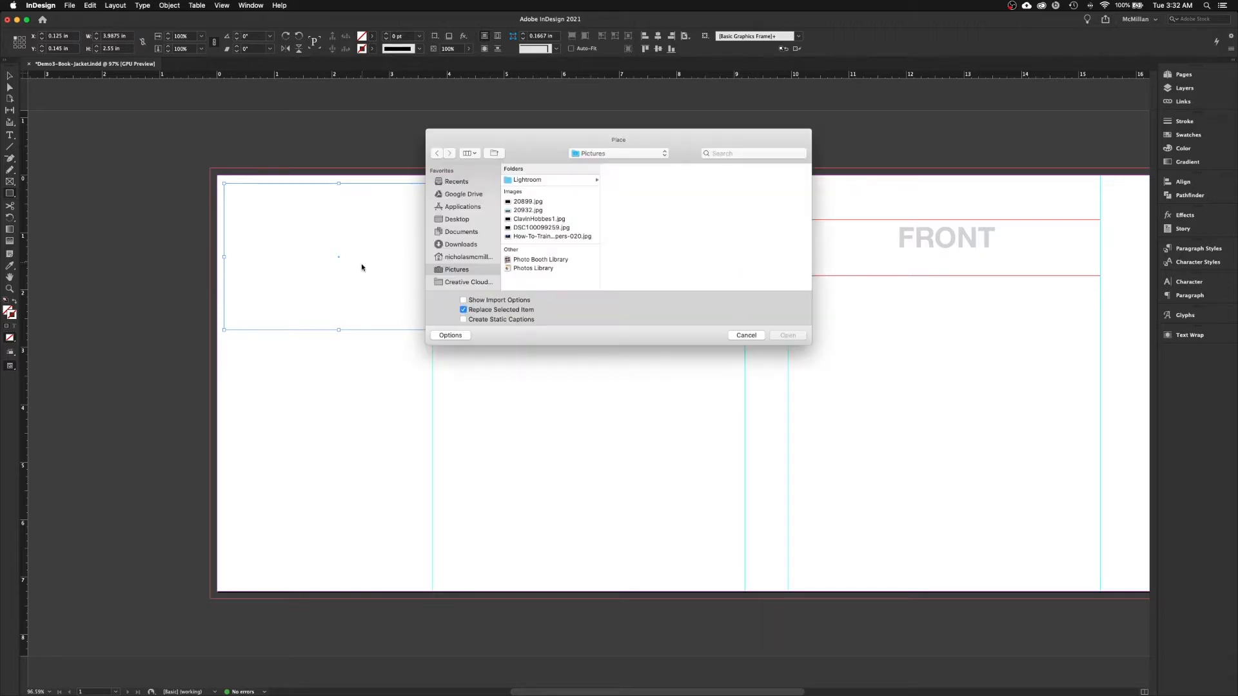
pyautogui.click(528, 210)
pyautogui.click(791, 336)
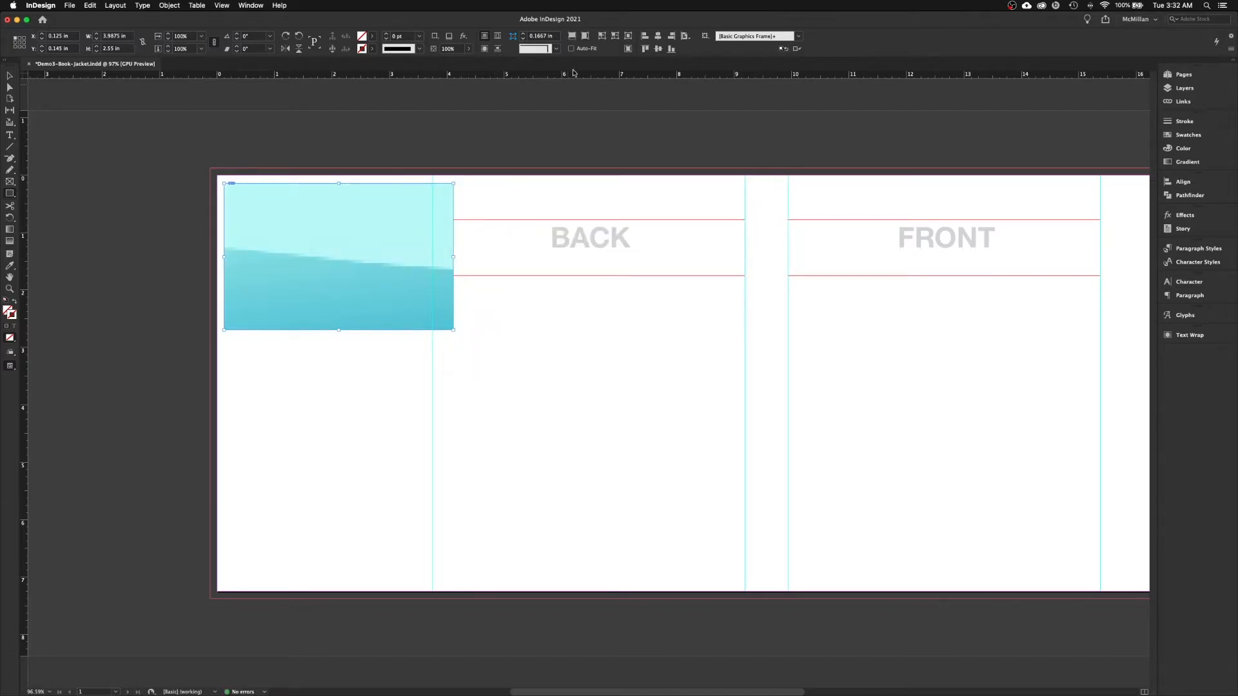
pyautogui.click(585, 37)
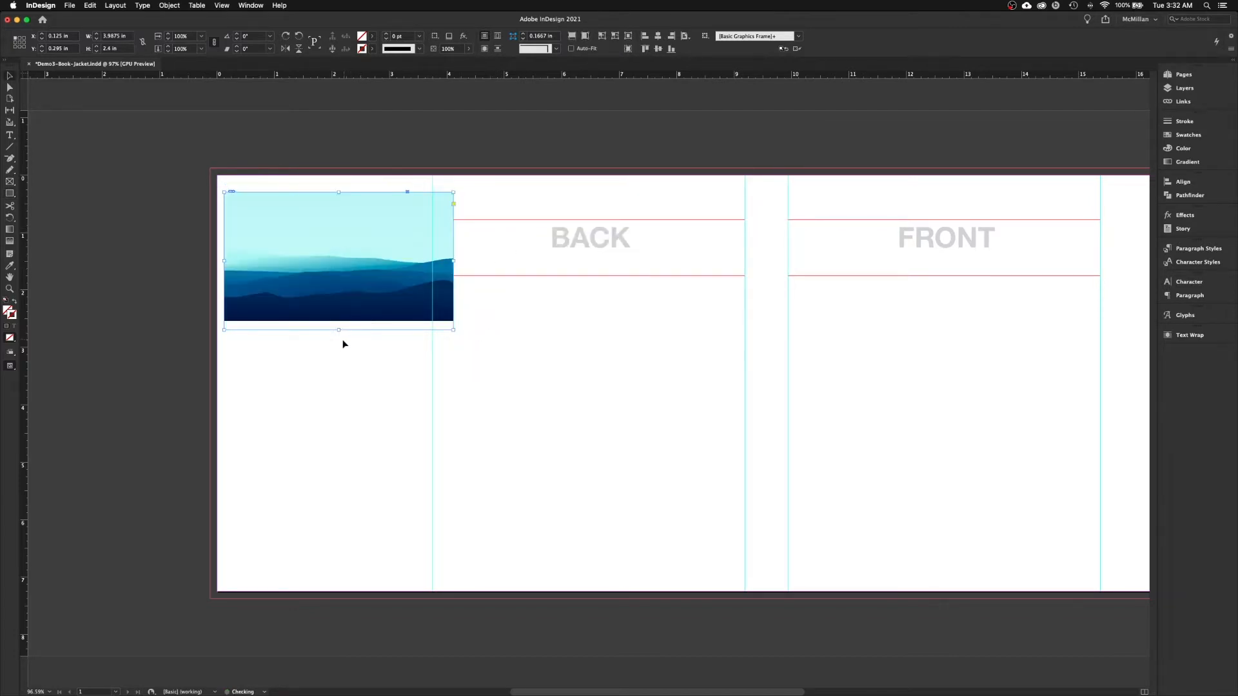
pyautogui.moveTo(339, 331); pyautogui.dragTo(340, 321)
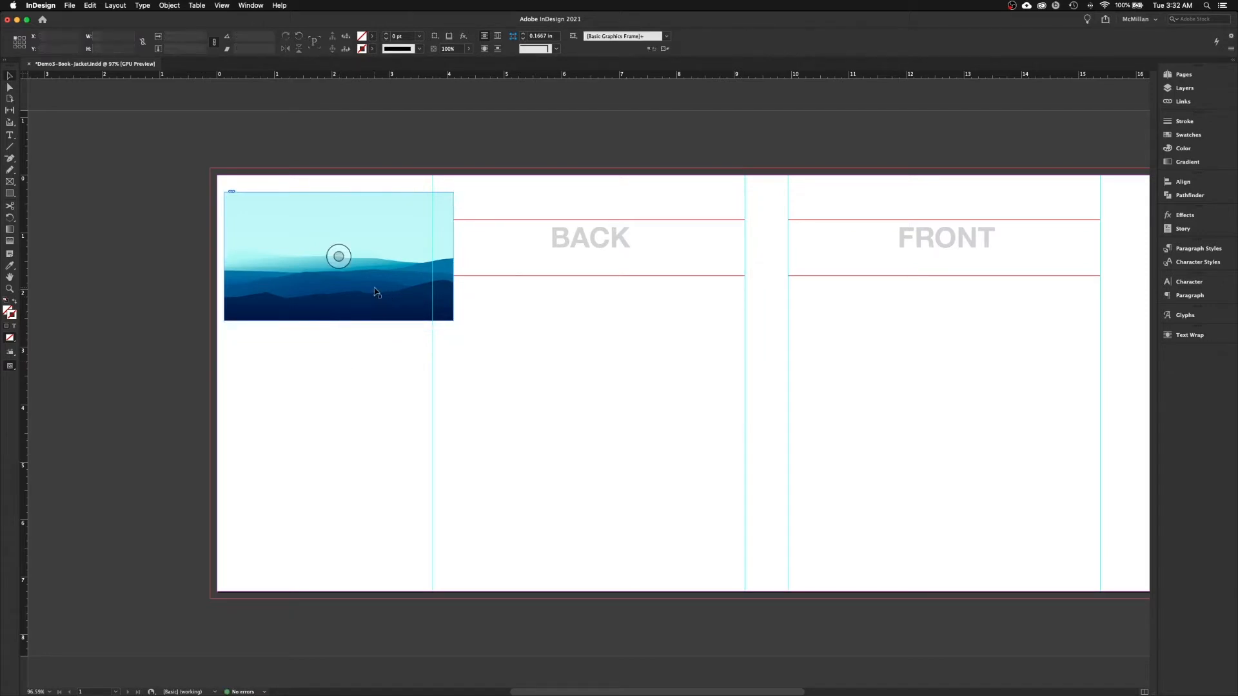
# - Scale the picture and its frame to about 6.34 by 3.56 in and align its top-left corner with the page corner
pyautogui.moveTo(356, 301); pyautogui.dragTo(359, 296)
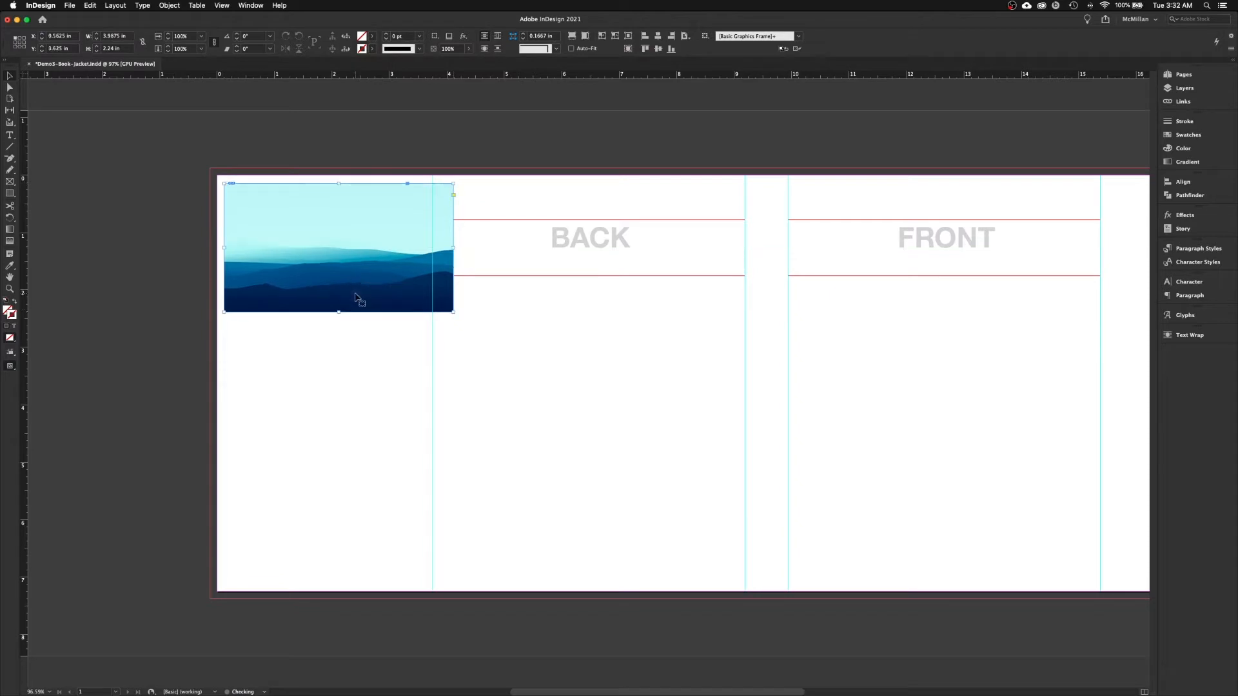
pyautogui.moveTo(454, 312); pyautogui.dragTo(576, 388)
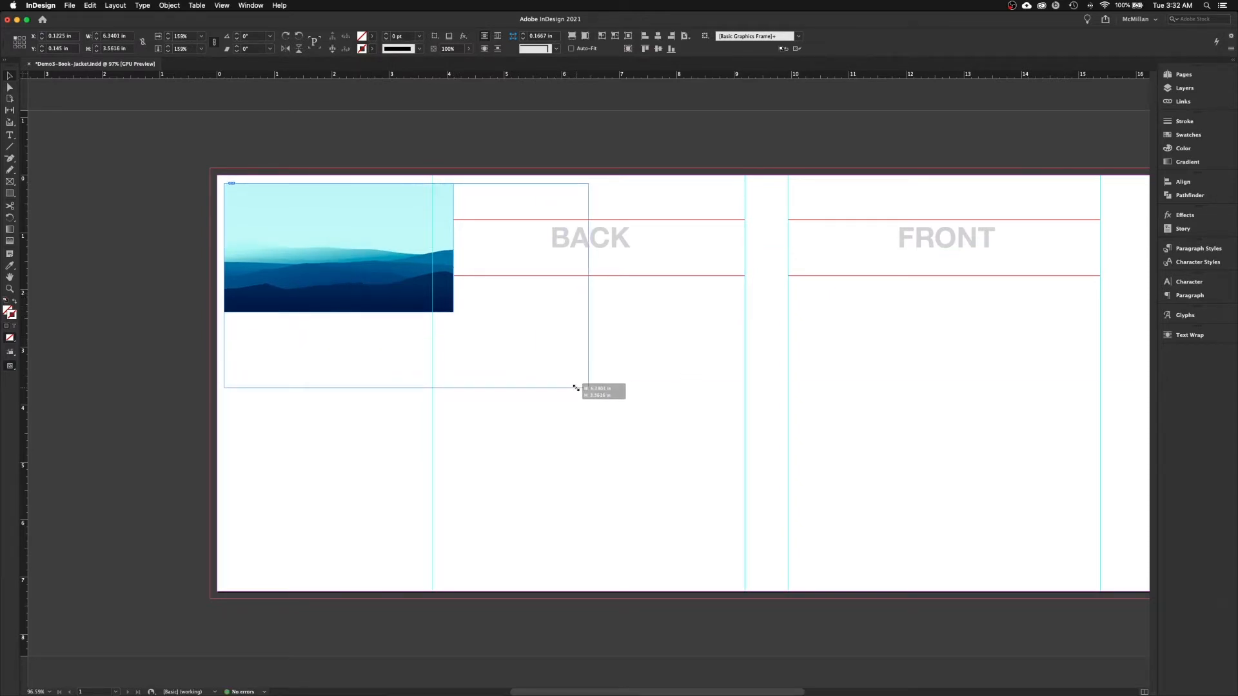
pyautogui.moveTo(576, 389); pyautogui.dragTo(576, 388)
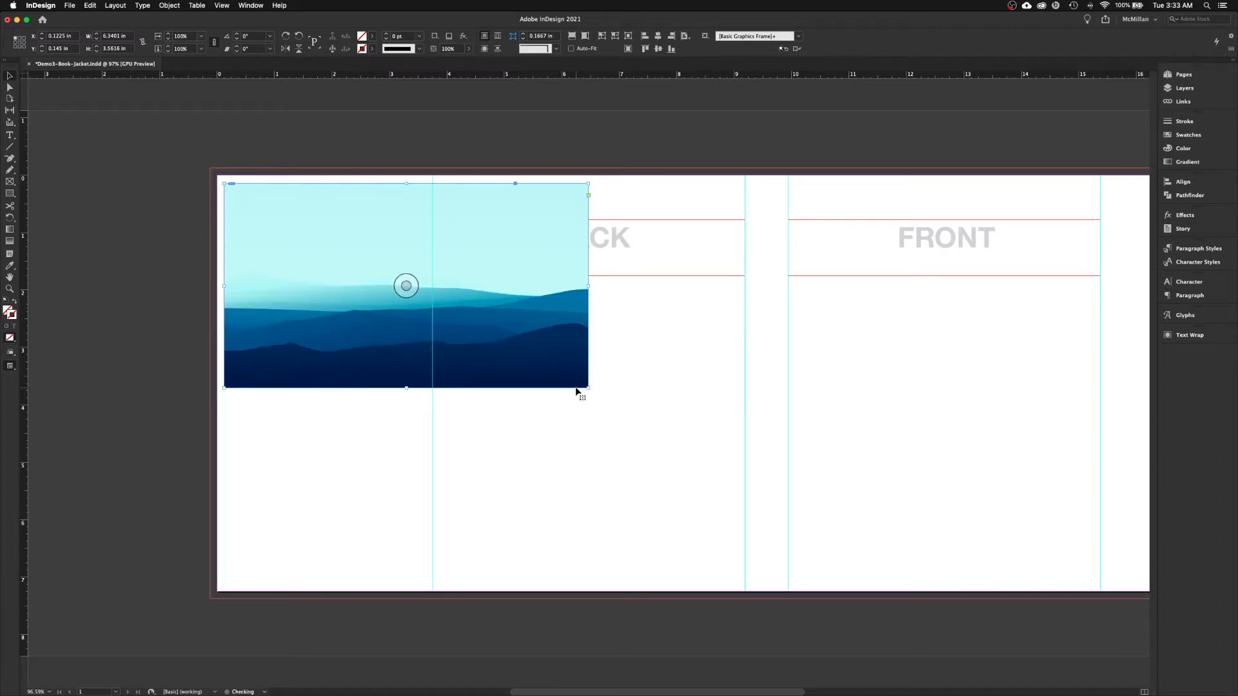
pyautogui.moveTo(518, 356)
pyautogui.mouseDown()
pyautogui.moveTo(507, 345)
pyautogui.moveTo(520, 351)
pyautogui.mouseUp()
# - Draw a black vertical line about 3.98 in long over the page's left trim edge, extending past the picture at both ends
pyautogui.press('super+equal')
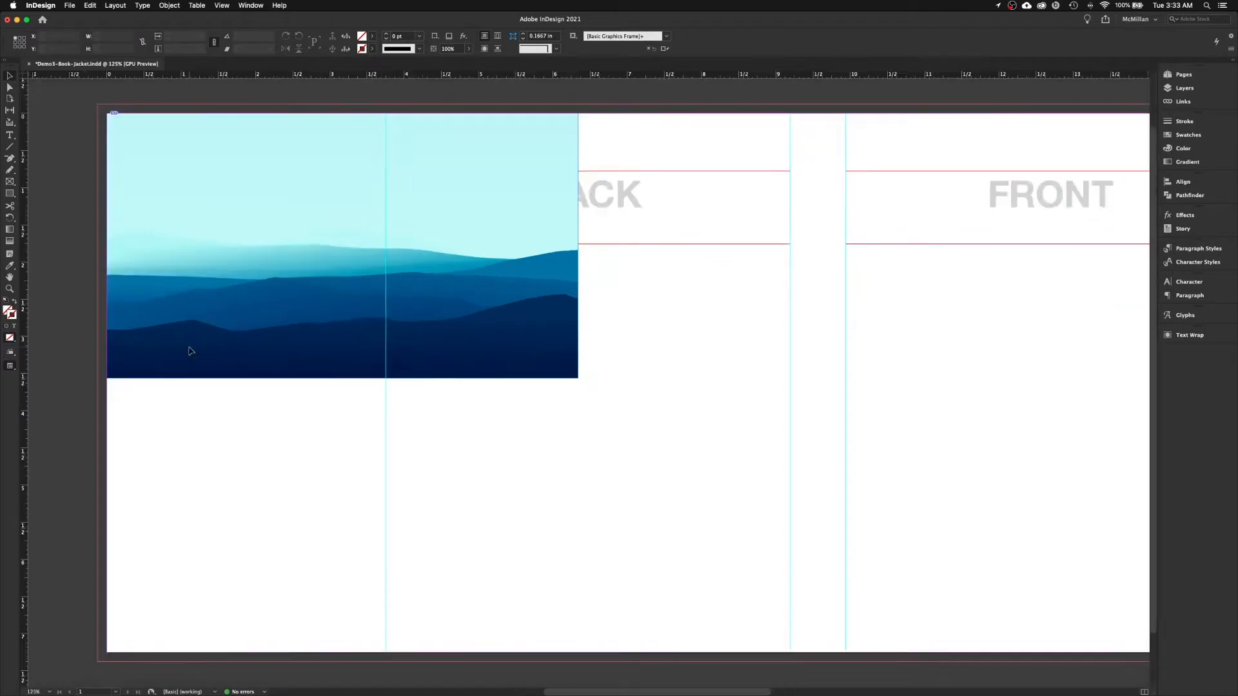
pyautogui.hscroll(-5, 113, 193)
pyautogui.scroll(2, 114, 194)
pyautogui.hscroll(-1, 465, 397)
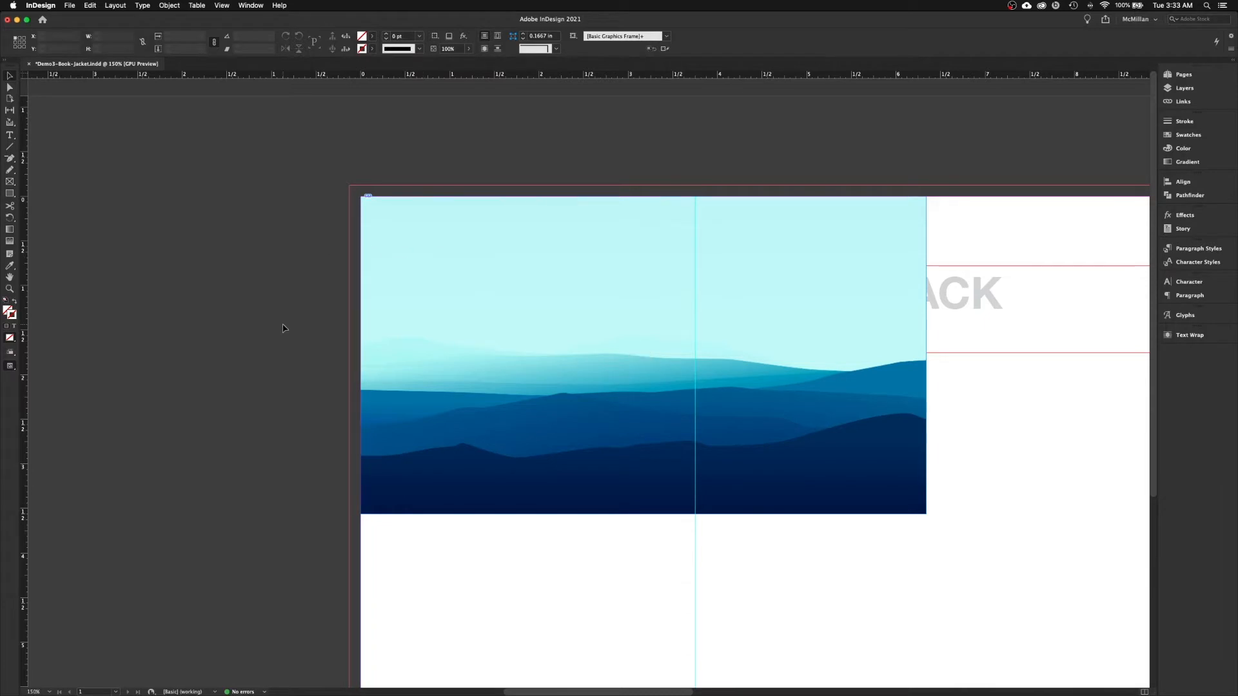
pyautogui.press('\\')
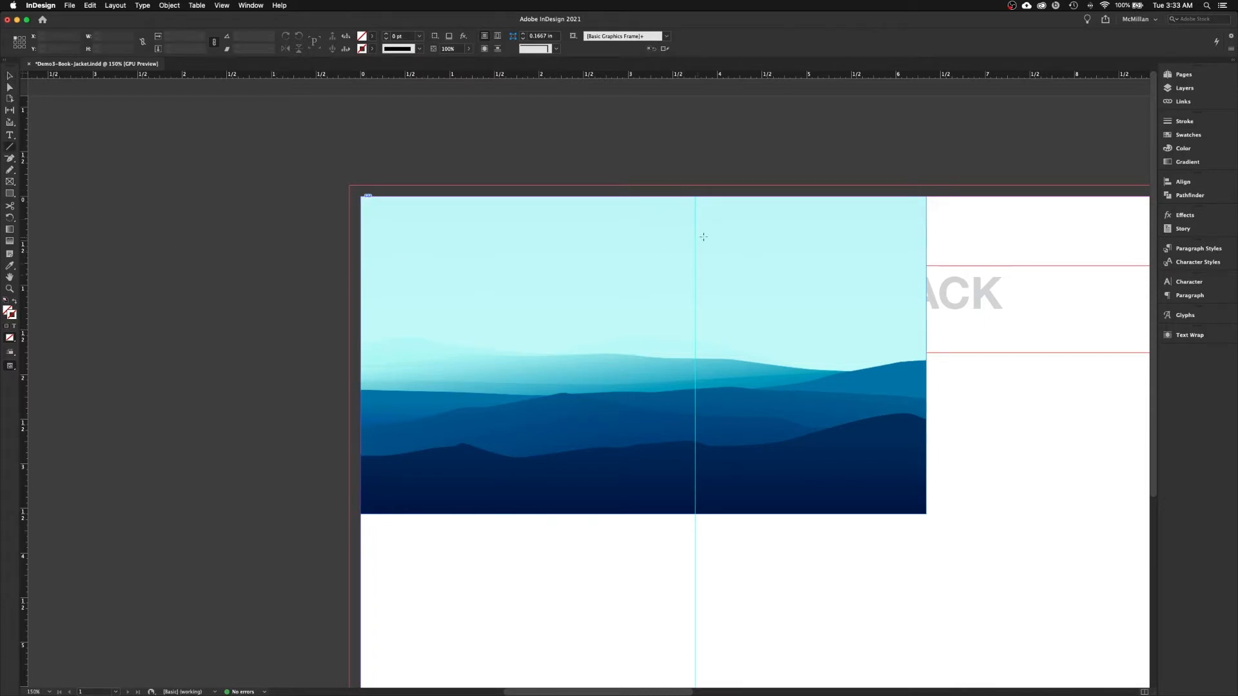
pyautogui.click(1188, 135)
pyautogui.click(1069, 179)
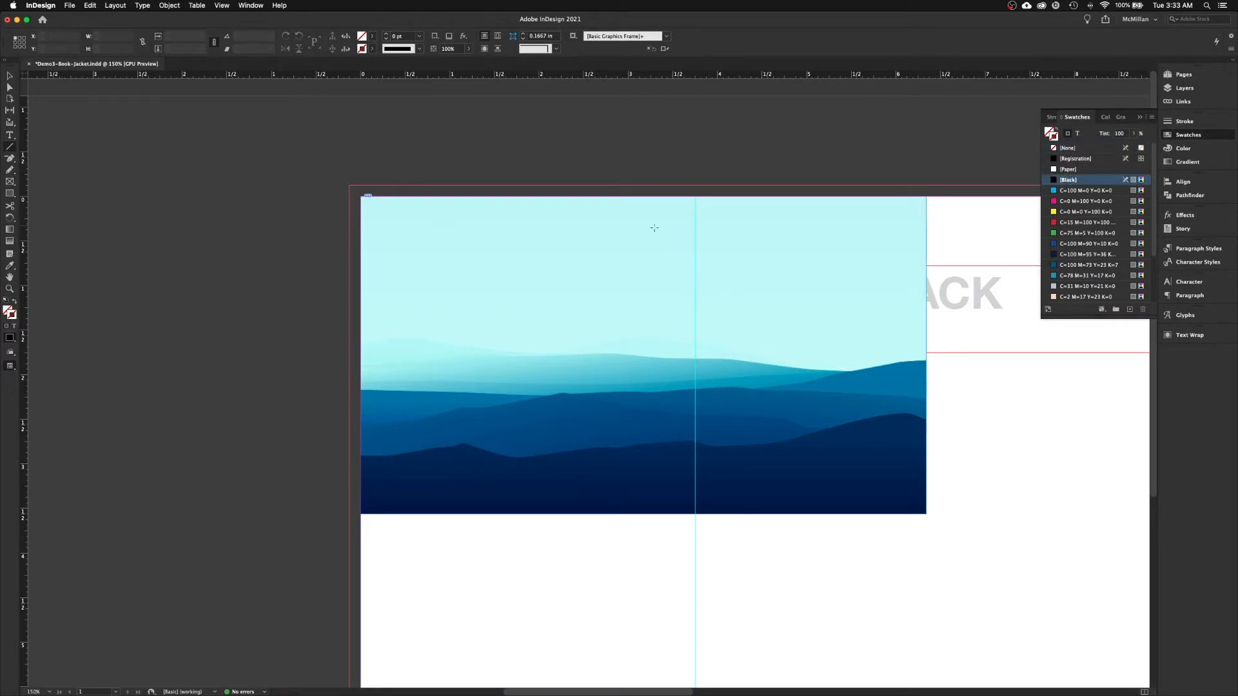
pyautogui.moveTo(361, 180); pyautogui.dragTo(363, 533)
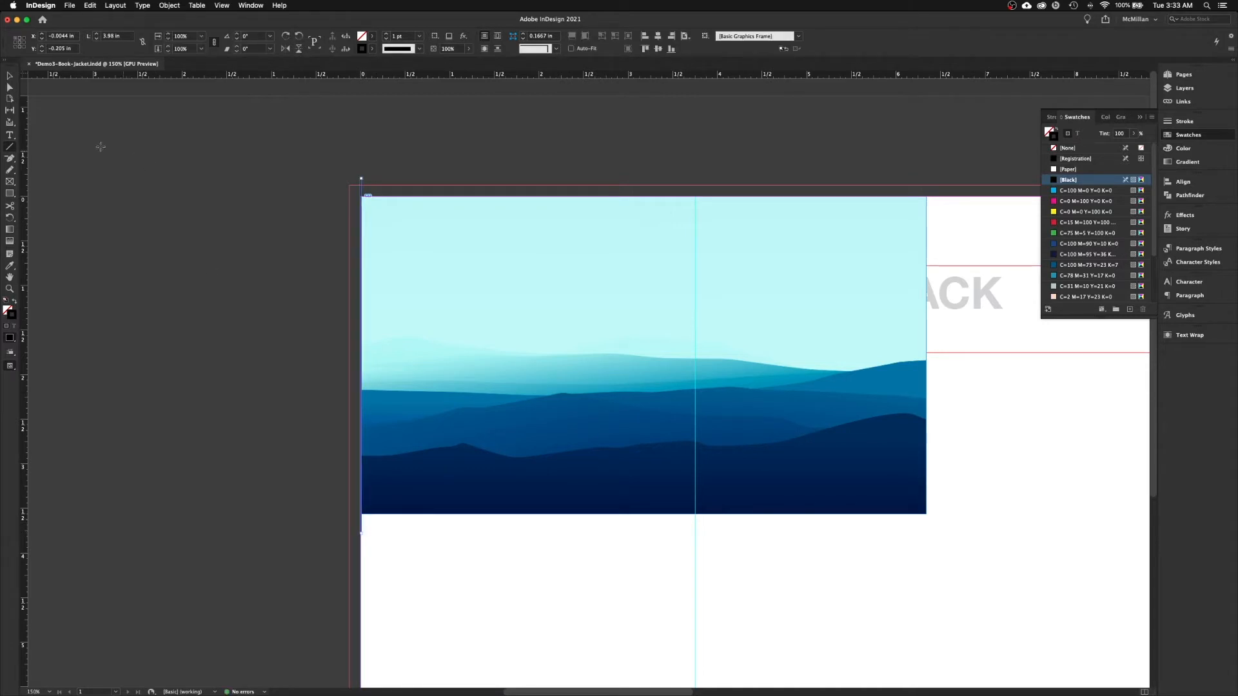
pyautogui.press('v')
pyautogui.click(295, 346)
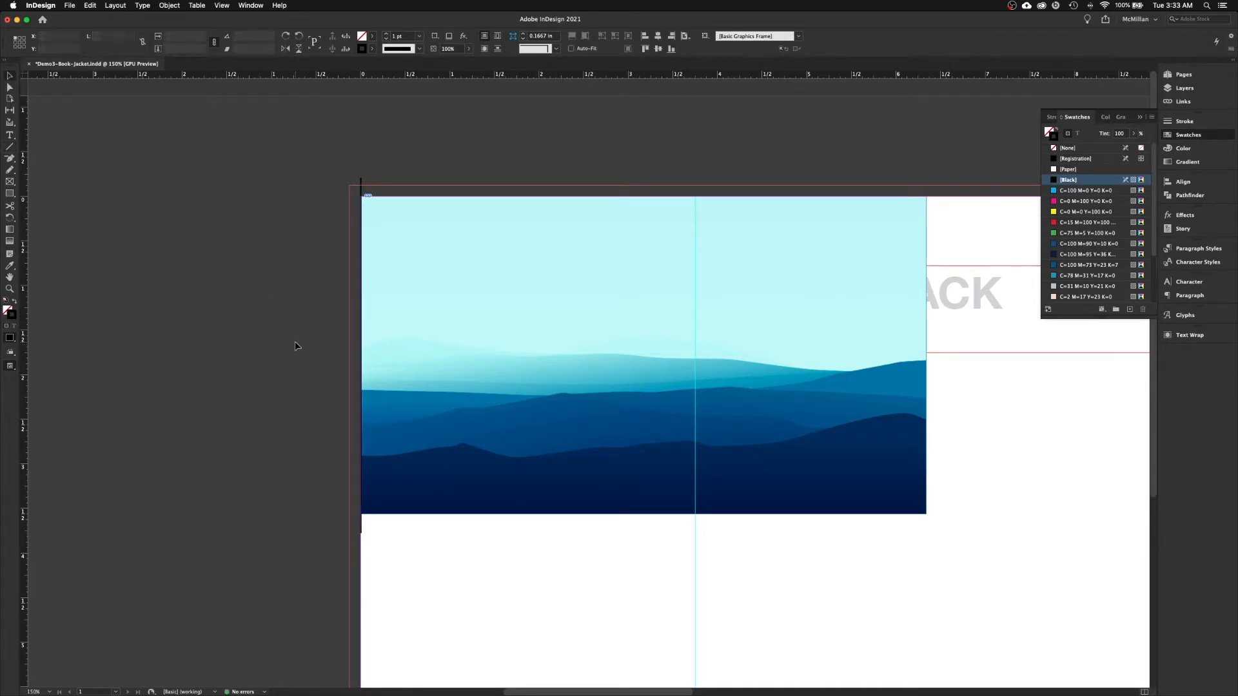
# - Check the page in preview mode, then move the black line slightly outward between the trim and bleed edges
pyautogui.press('w')
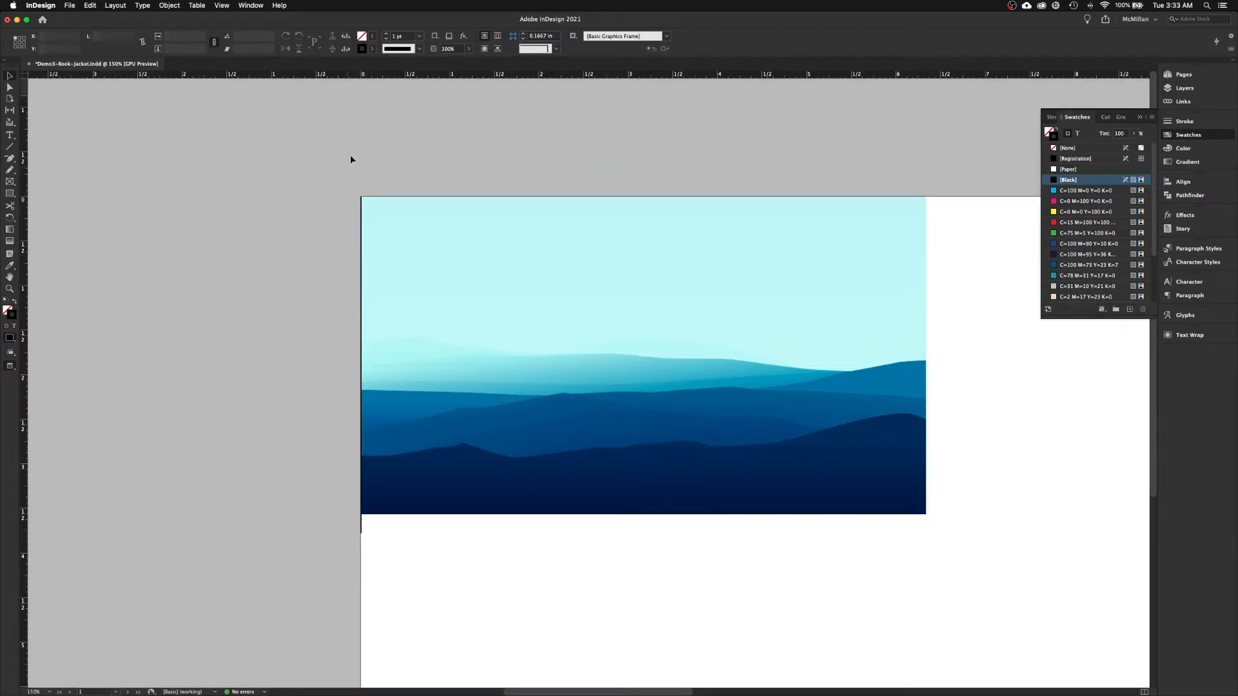
pyautogui.press('w')
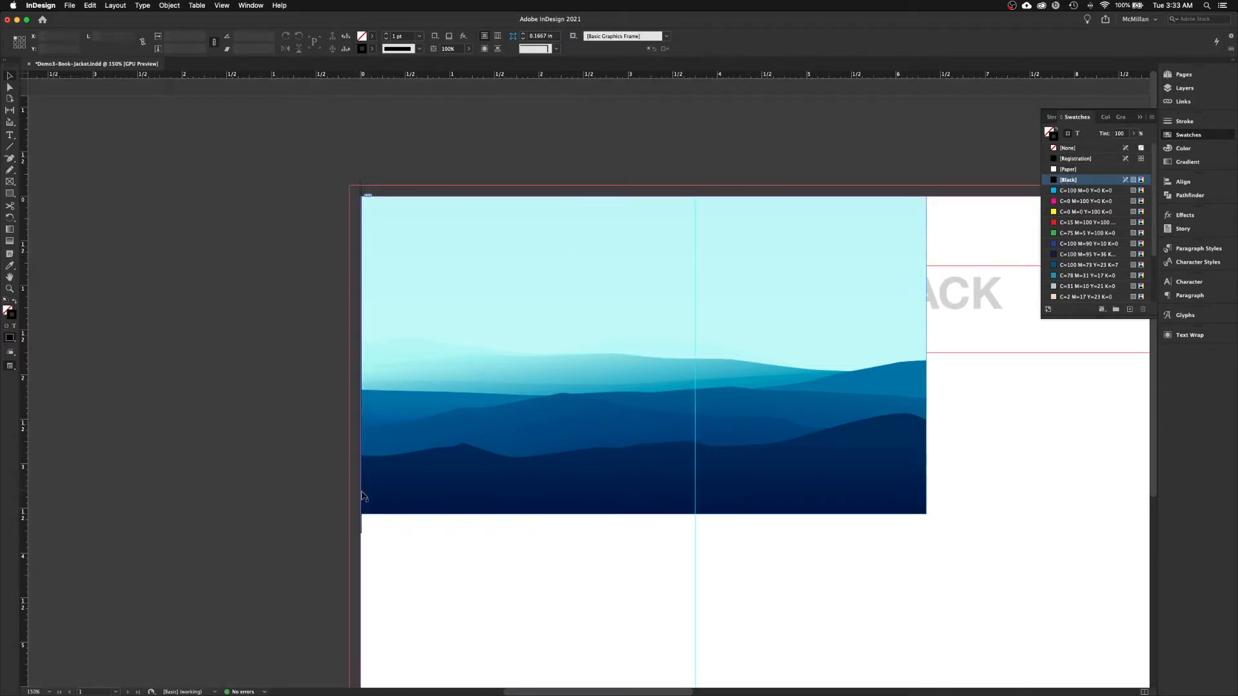
pyautogui.moveTo(361, 525); pyautogui.dragTo(358, 527)
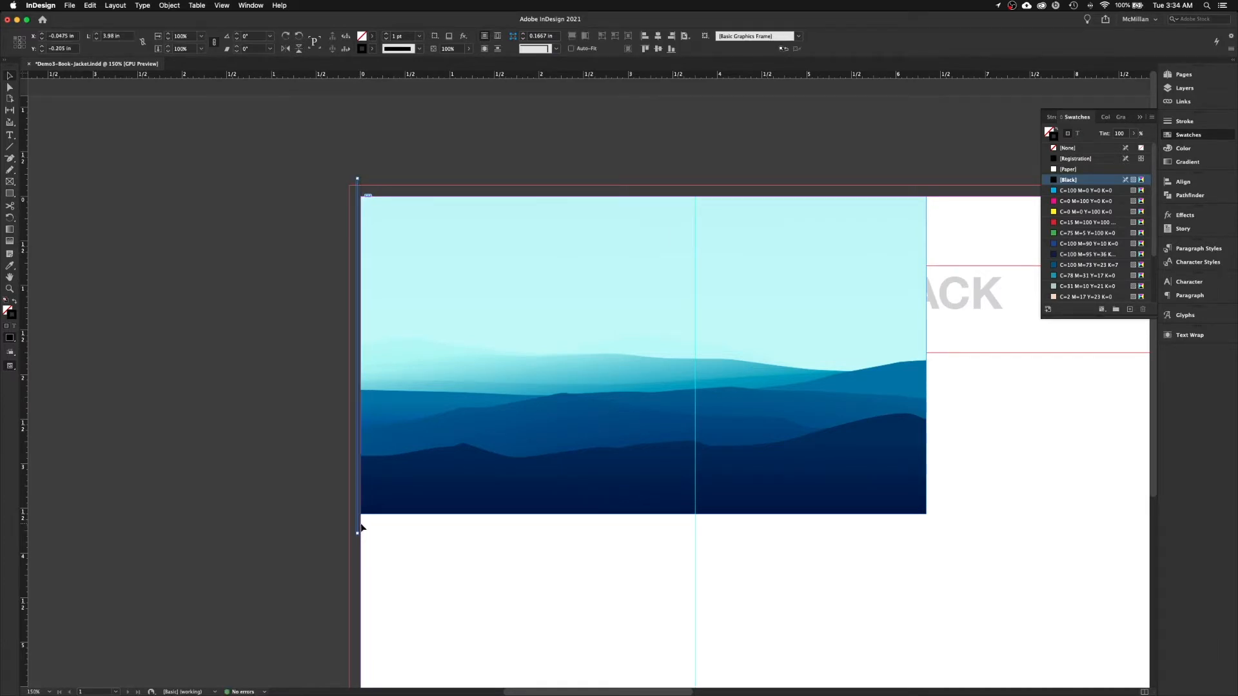
pyautogui.click(287, 514)
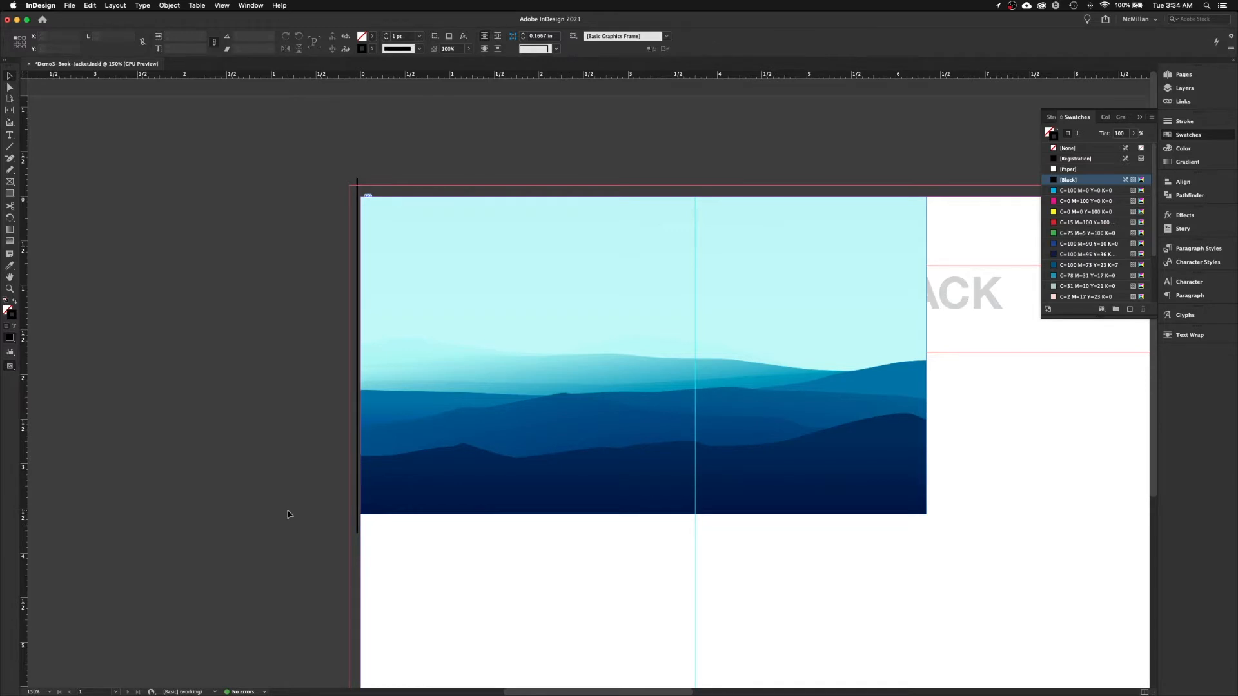
# - Move the picture outward so its top-left corner sits on the bleed corner at X -0.125 in, Y -0.125 in
pyautogui.press('super+equal')
pyautogui.press('super+equal')
pyautogui.press('super+equal')
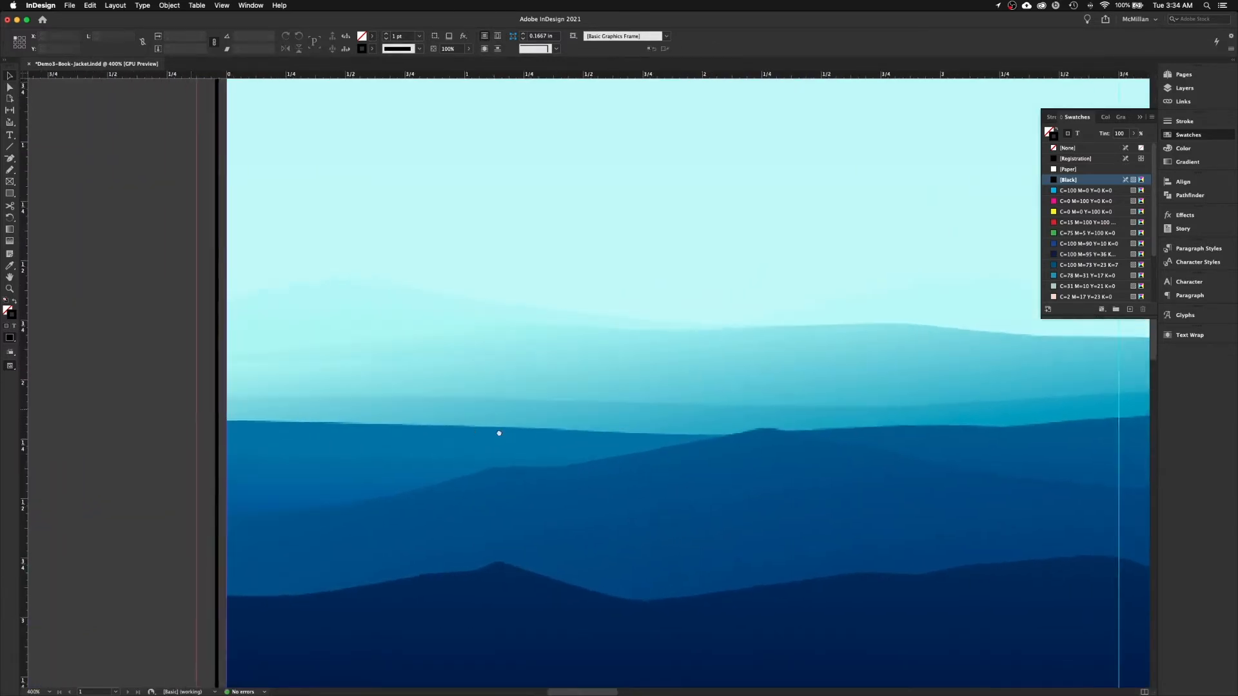
pyautogui.moveTo(499, 434); pyautogui.dragTo(541, 442)
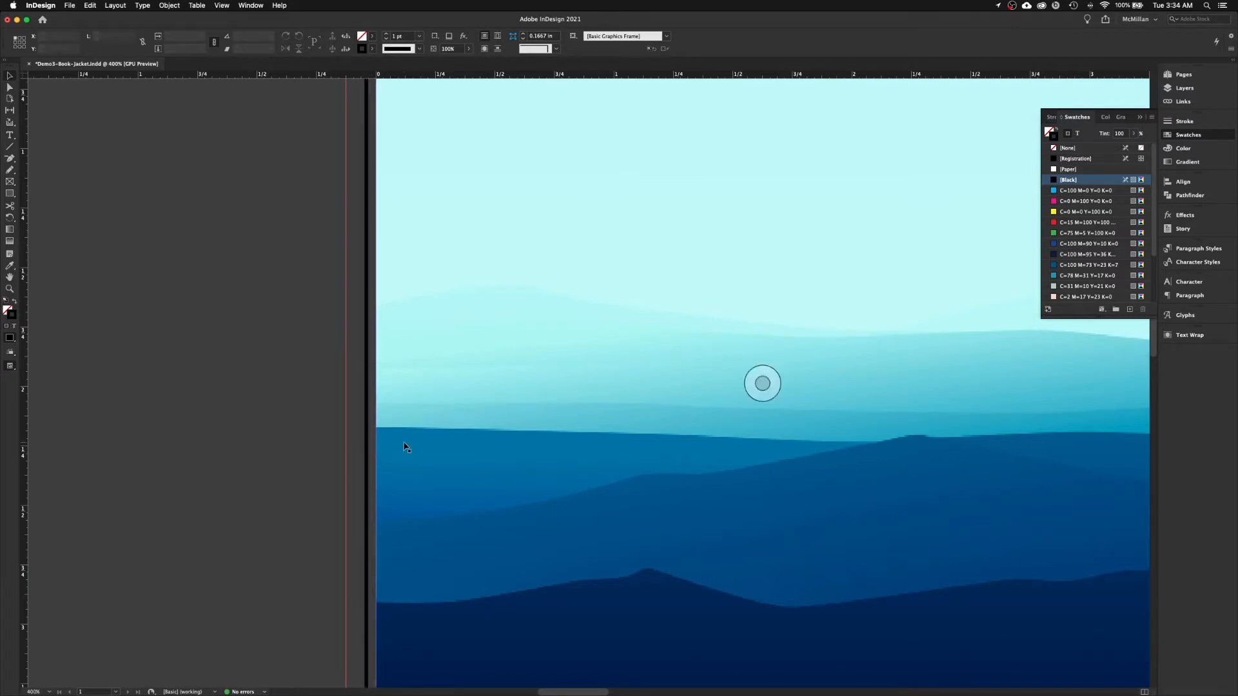
pyautogui.press('super+minus')
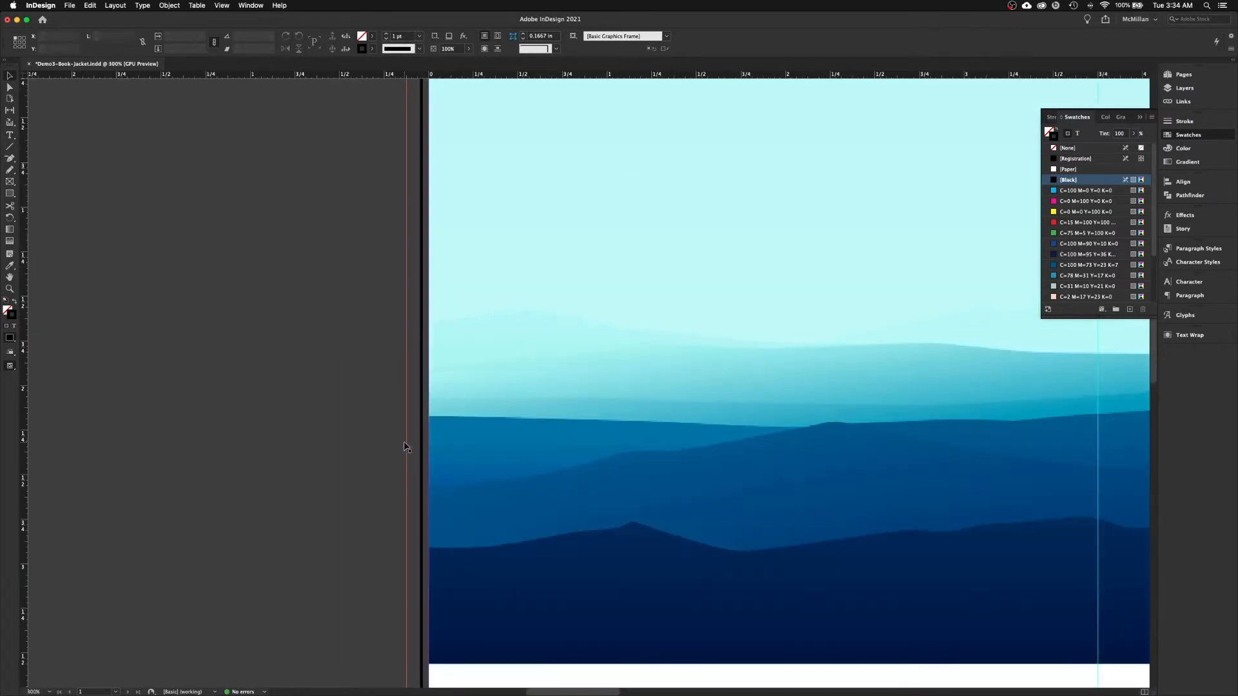
pyautogui.click(580, 418)
pyautogui.moveTo(613, 417); pyautogui.dragTo(601, 405)
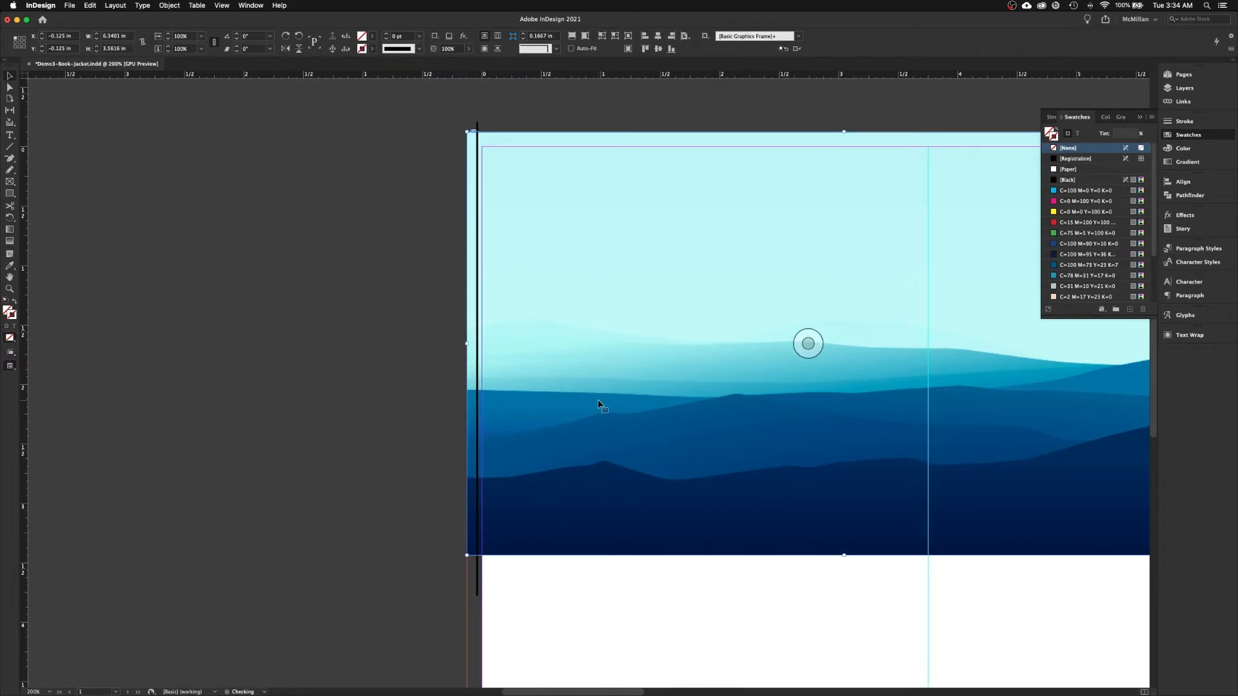
pyautogui.click(427, 437)
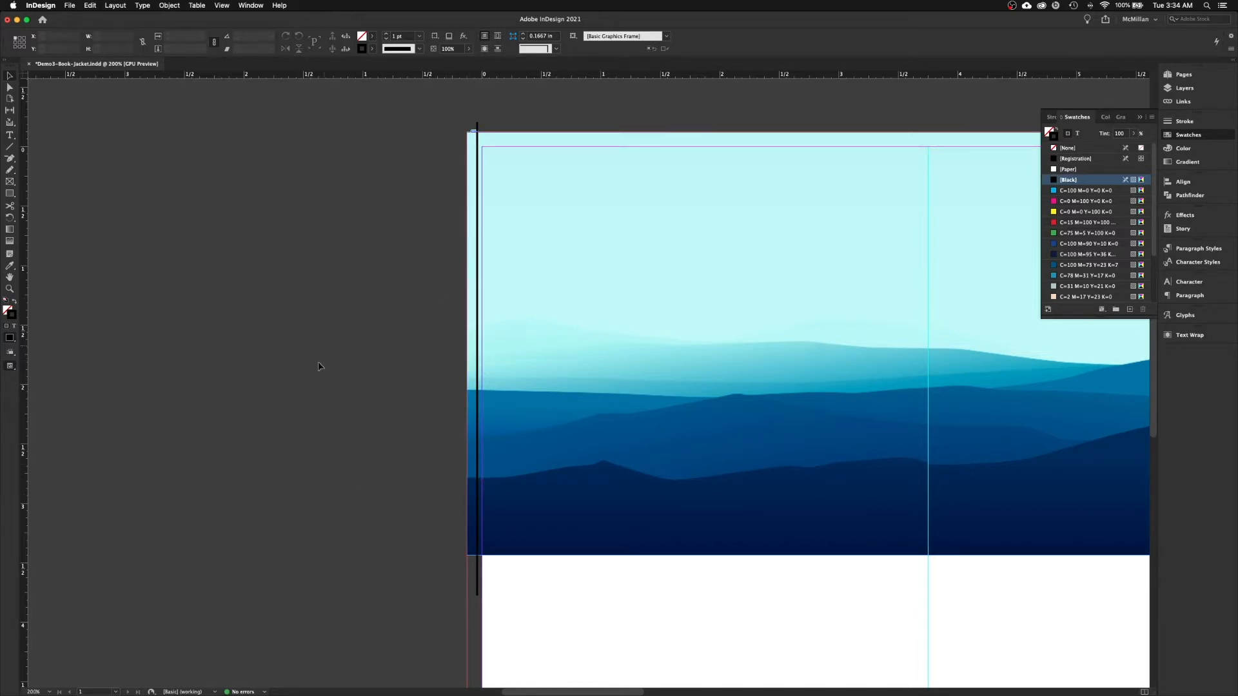
# - Move the black line inward toward the page's left trim edge and check the page in preview mode
pyautogui.scroll(-5, 486, 503)
pyautogui.scroll(-6, 490, 428)
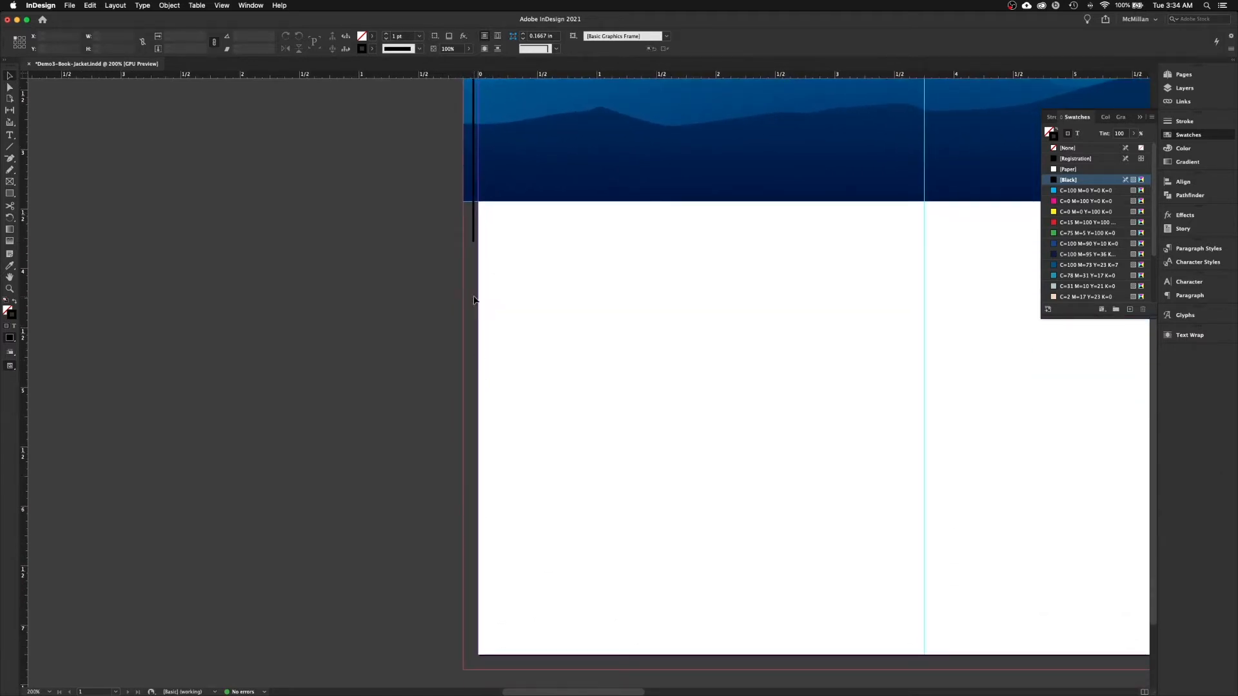
pyautogui.scroll(8, 484, 373)
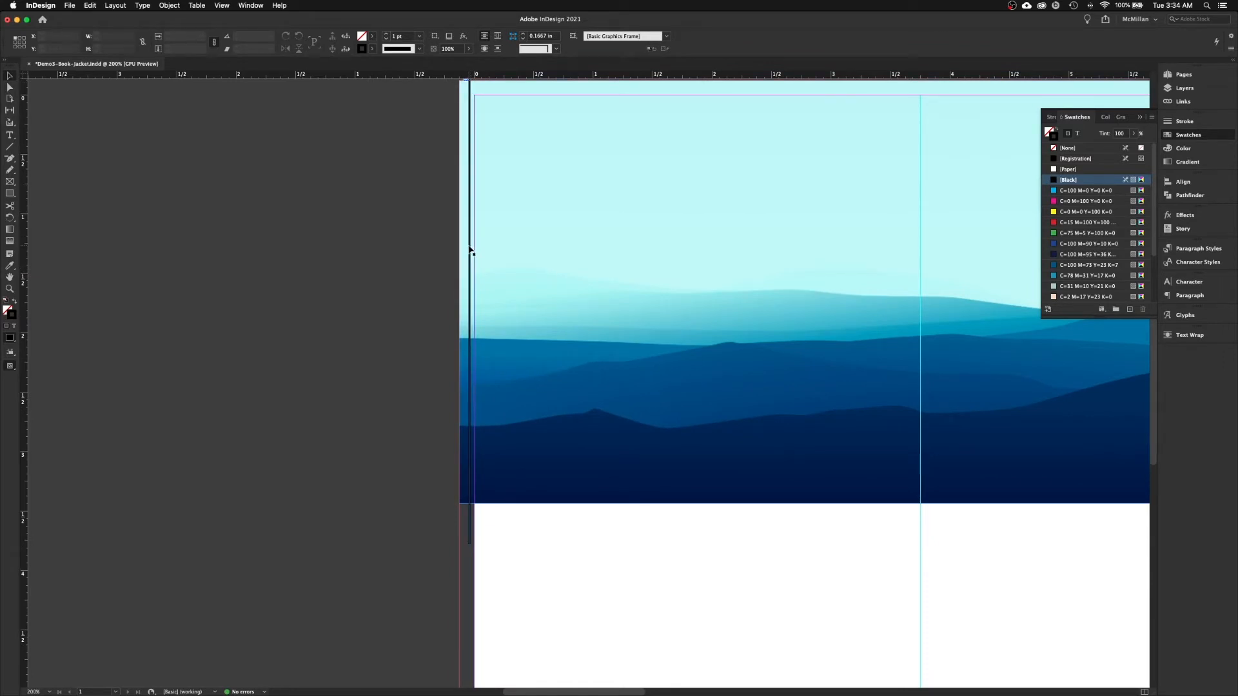
pyautogui.moveTo(471, 260); pyautogui.dragTo(470, 268)
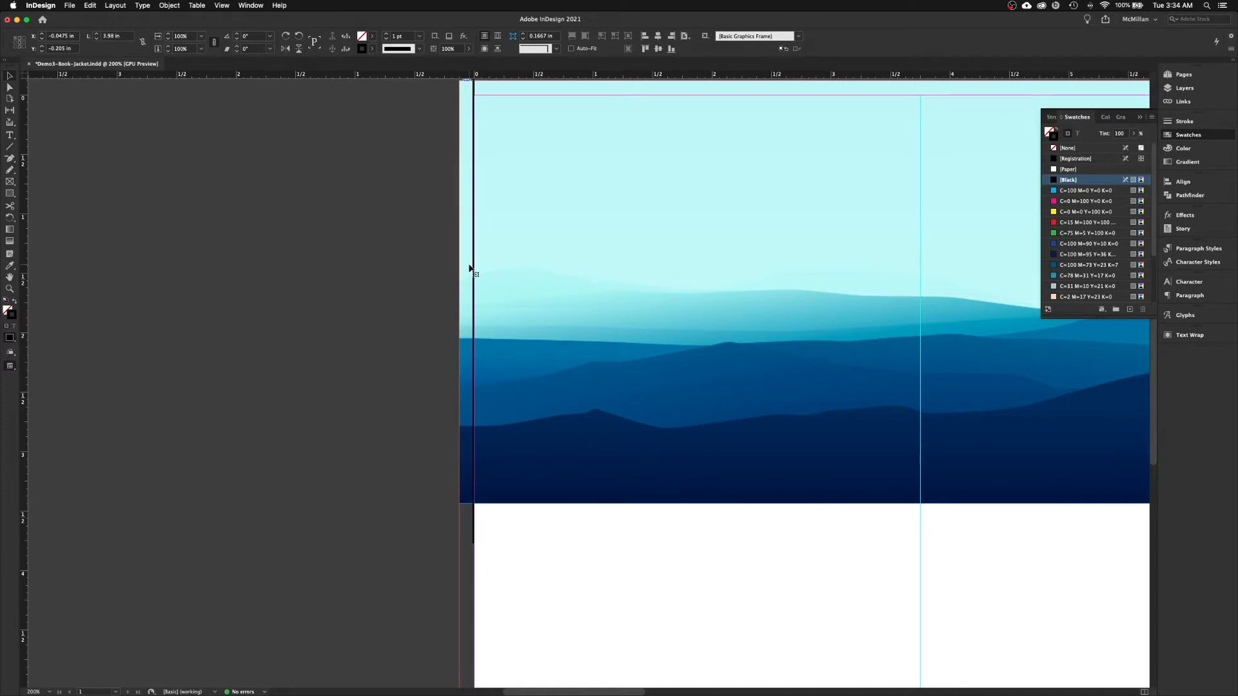
pyautogui.click(447, 469)
pyautogui.press('w')
pyautogui.press('w')
# - Delete the black vertical line at the trim edge
pyautogui.moveTo(393, 225); pyautogui.dragTo(328, 365)
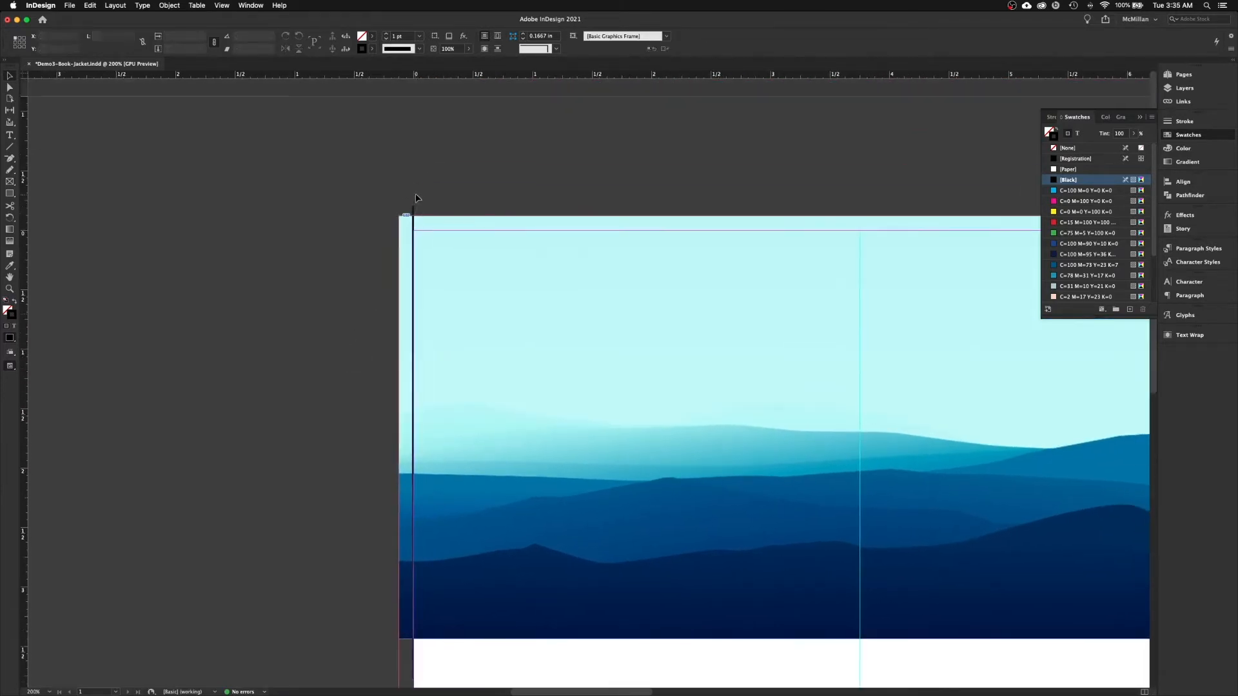
pyautogui.click(414, 212)
pyautogui.press('Delete')
# - Draw a black-filled circle about 4.18 in across with no stroke, extending over the page's bottom-left corner
pyautogui.press('super+minus')
pyautogui.press('super+minus')
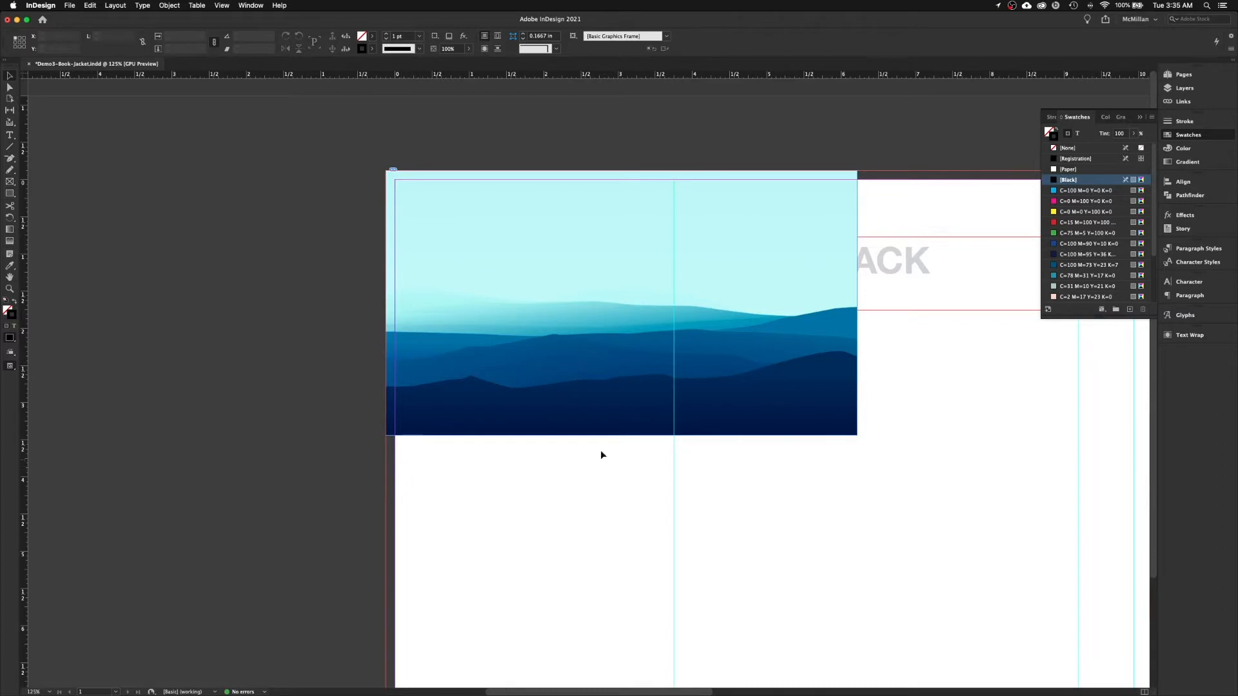
pyautogui.moveTo(675, 563); pyautogui.dragTo(632, 450)
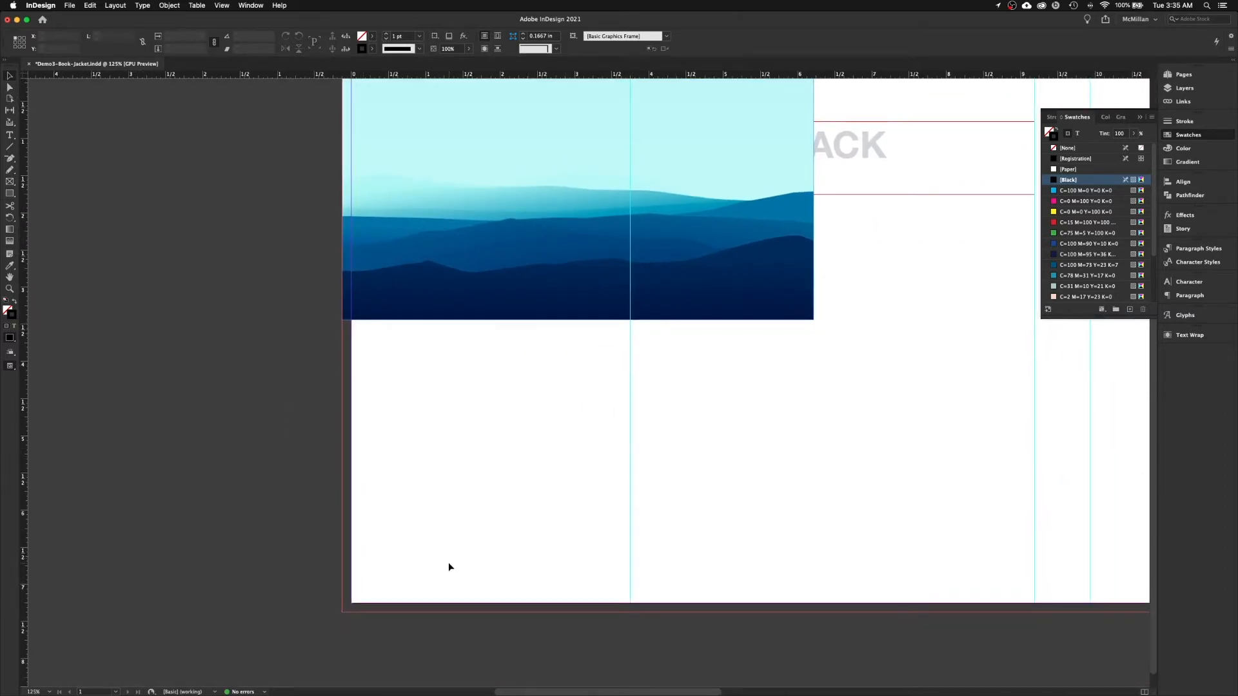
pyautogui.click(9, 193)
pyautogui.click(37, 214)
pyautogui.click(1058, 130)
pyautogui.moveTo(420, 458); pyautogui.dragTo(604, 617)
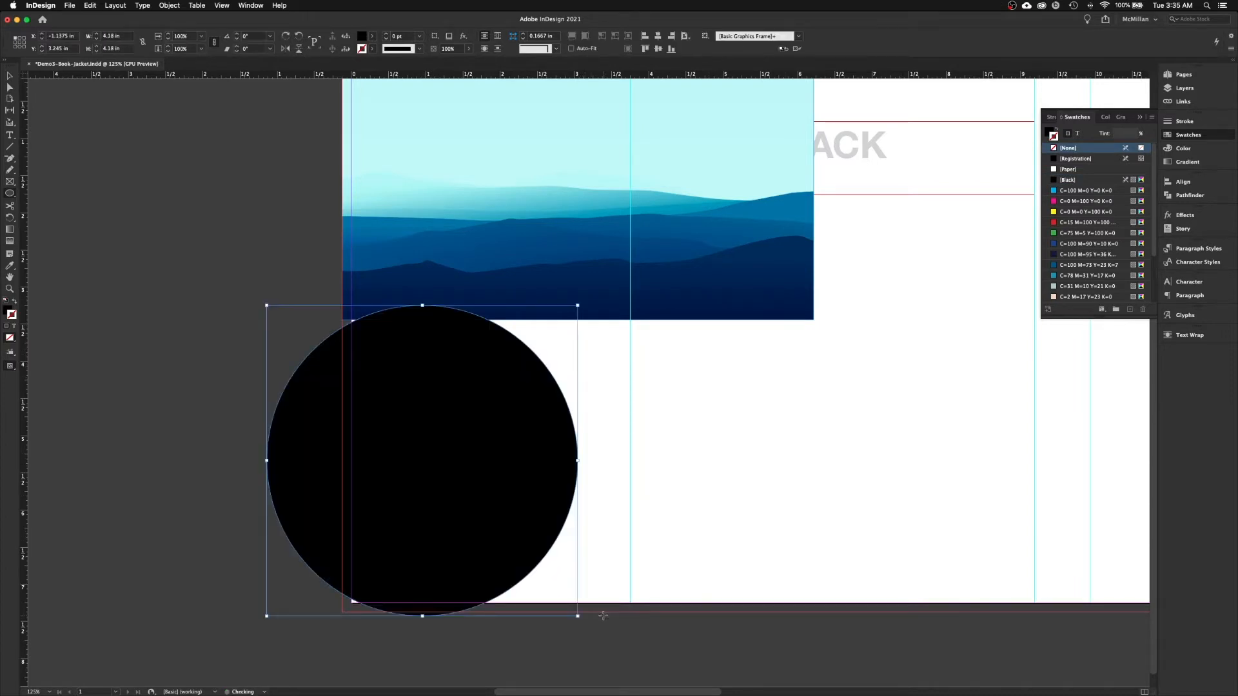
# - Move the black circle slightly up and inward so its lower edge meets the bottom bleed line
pyautogui.click(9, 77)
pyautogui.click(121, 195)
pyautogui.moveTo(486, 499)
pyautogui.mouseDown()
pyautogui.moveTo(491, 478)
pyautogui.moveTo(497, 494)
pyautogui.mouseUp()
pyautogui.click(605, 565)
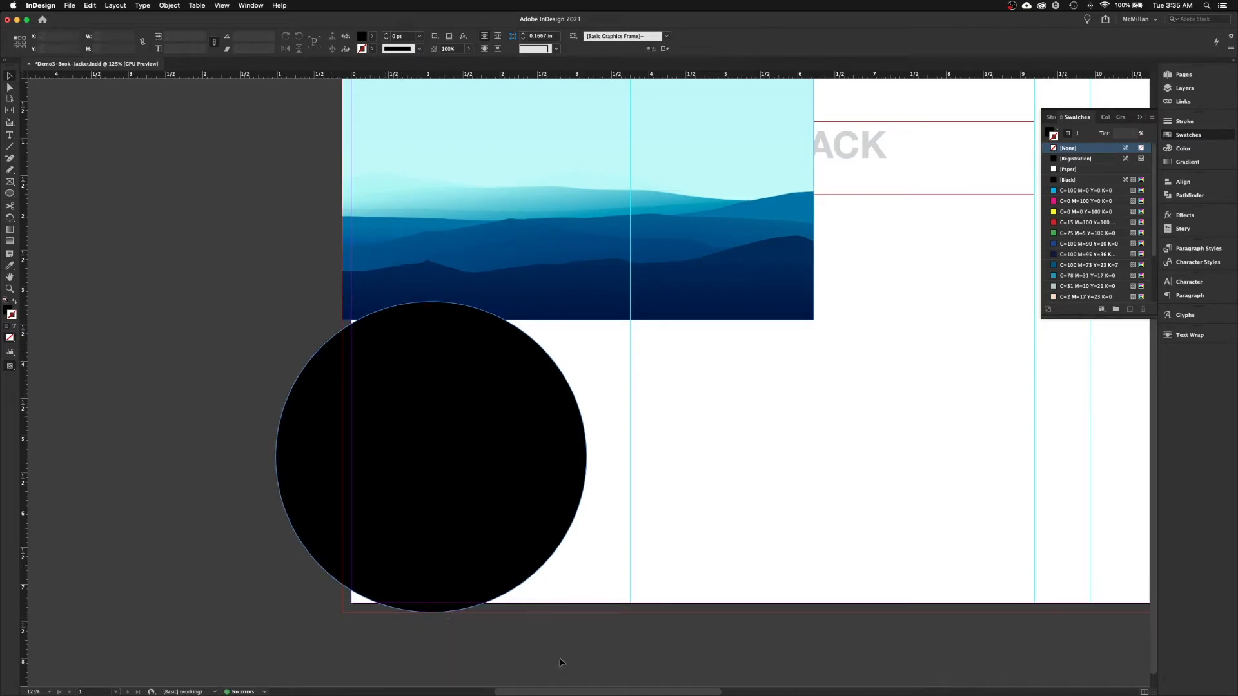
# - Switch to preview mode and shift the black circle slightly outward and down so it fully covers the page's bottom-left corner
pyautogui.press('w')
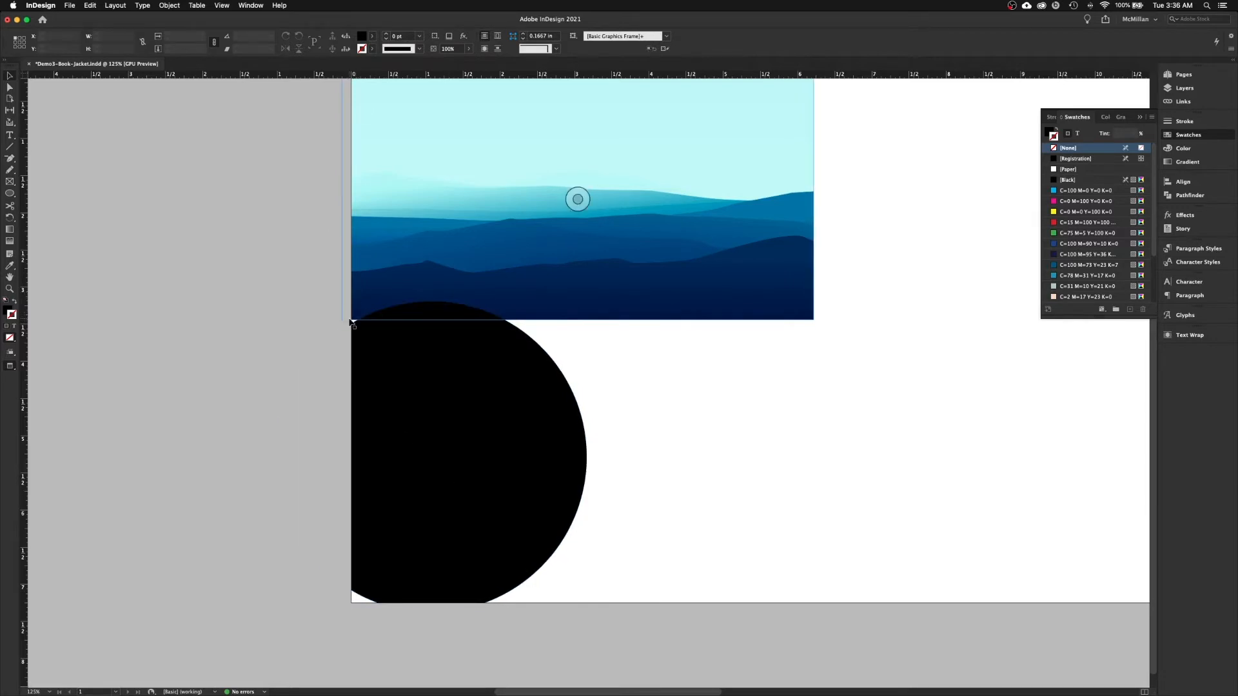
pyautogui.moveTo(455, 495); pyautogui.dragTo(441, 500)
pyautogui.click(627, 470)
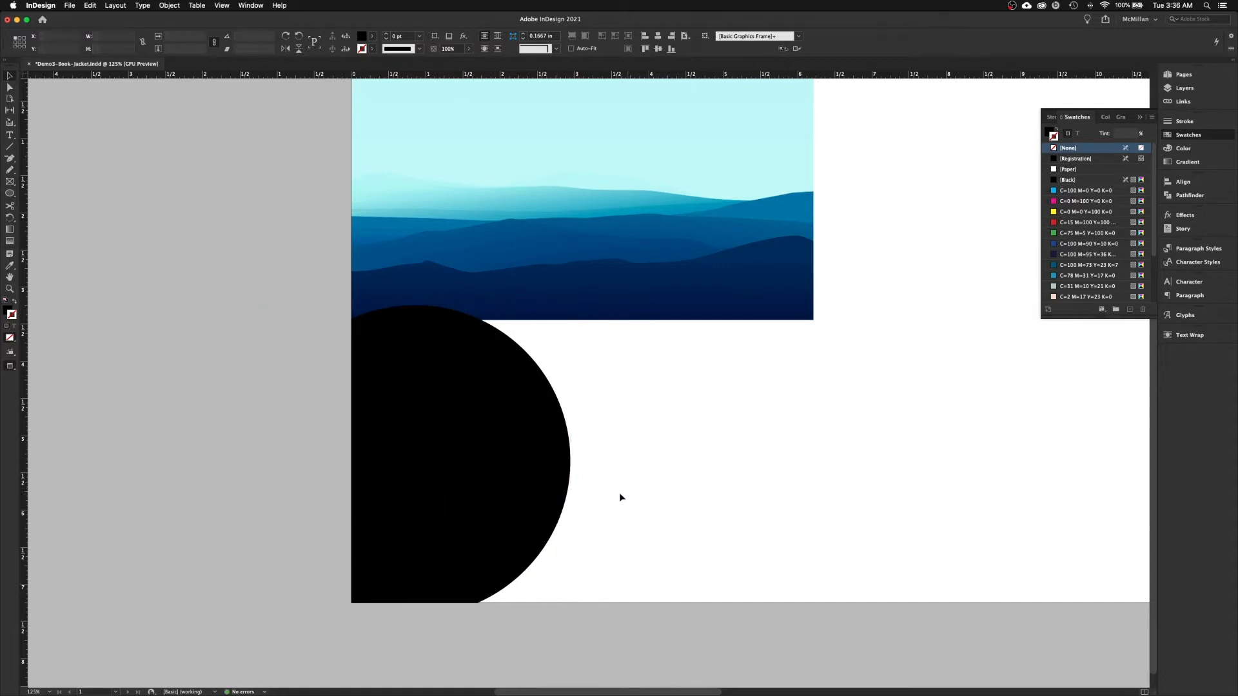
# - Shift the black circle slightly farther outward past the page's left trim edge and return to the normal screen mode
pyautogui.moveTo(499, 509); pyautogui.dragTo(488, 510)
pyautogui.click(640, 539)
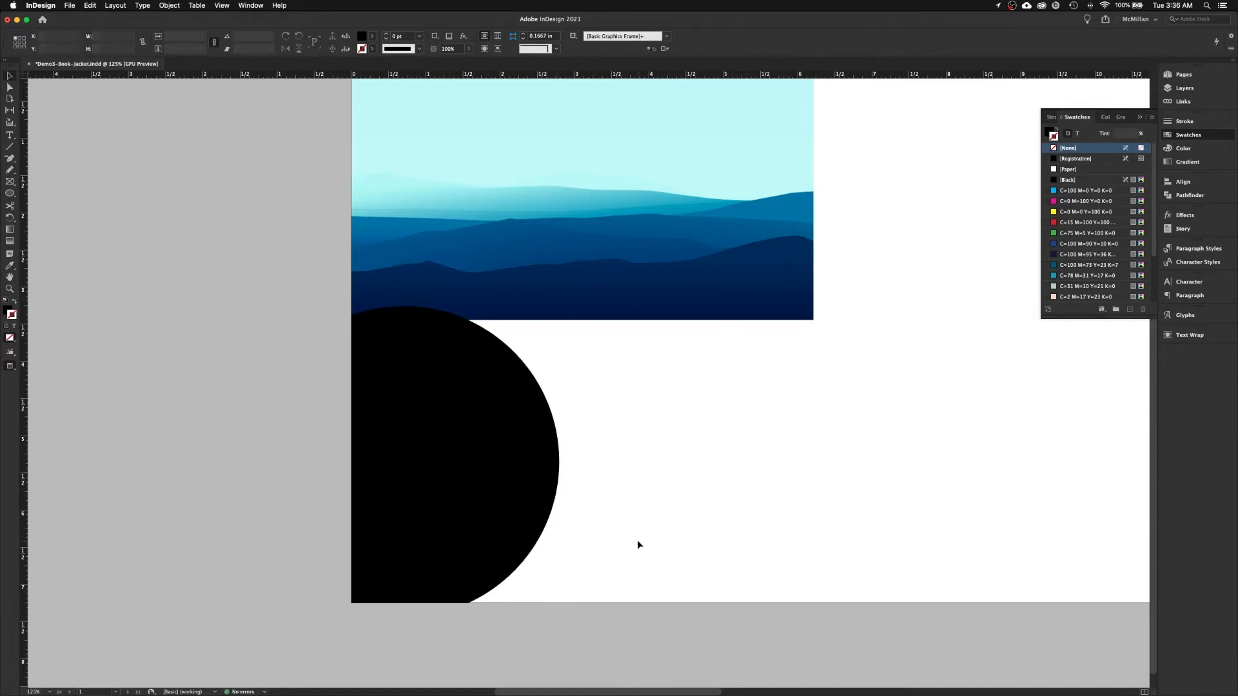
pyautogui.press('w')
# - Draw a text frame about 4.9 by 1.64 in beside the black circle and fill it with placeholder text
pyautogui.hscroll(5, 637, 542)
pyautogui.press('f')
pyautogui.moveTo(489, 429)
pyautogui.mouseDown()
pyautogui.moveTo(721, 589)
pyautogui.moveTo(833, 578)
pyautogui.moveTo(854, 552)
pyautogui.mouseUp()
pyautogui.click(143, 5)
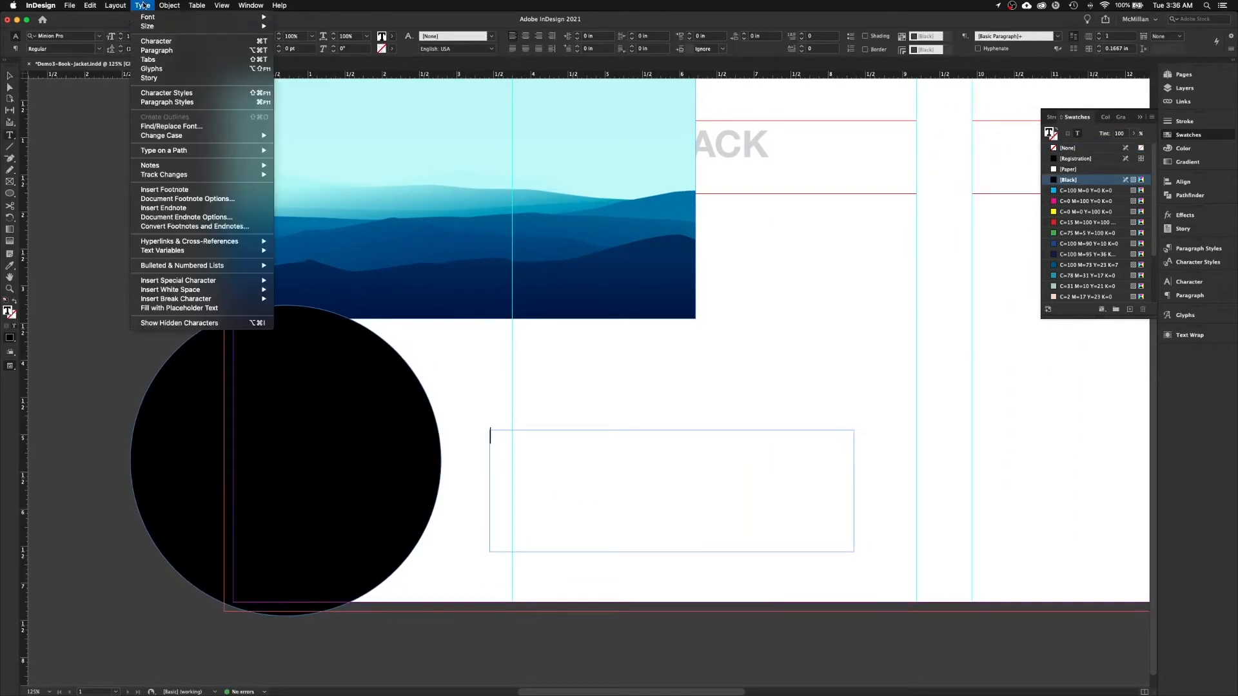
pyautogui.click(204, 311)
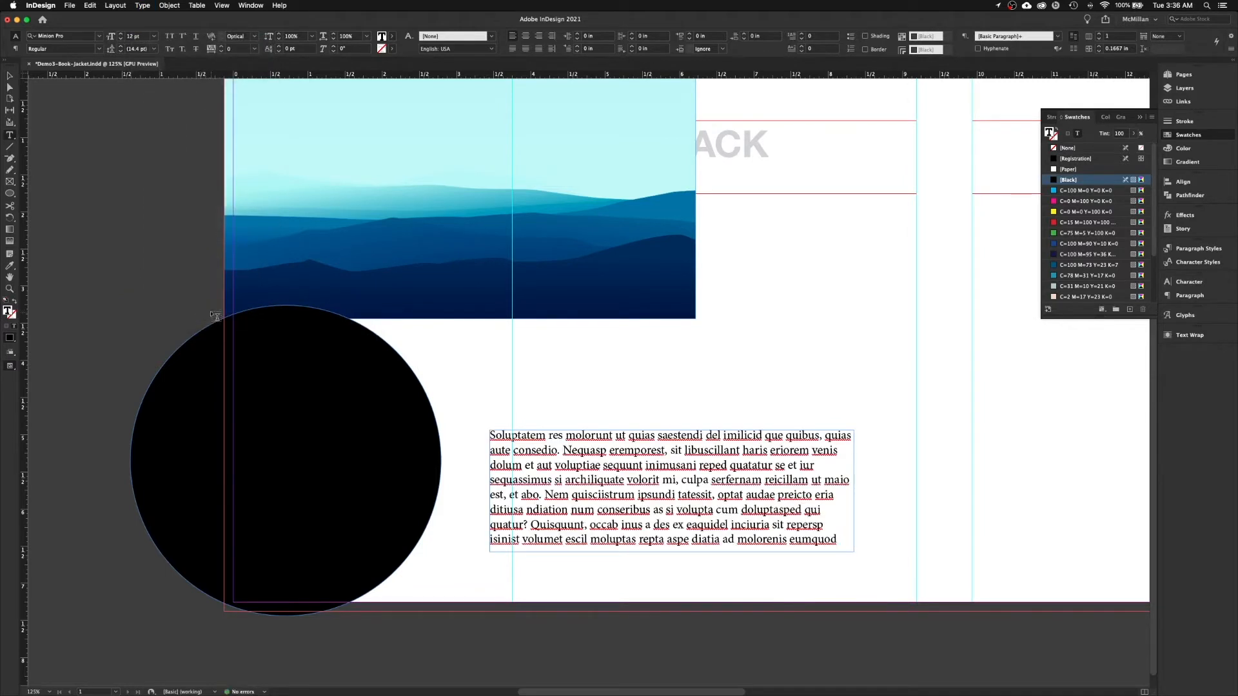
pyautogui.click(10, 75)
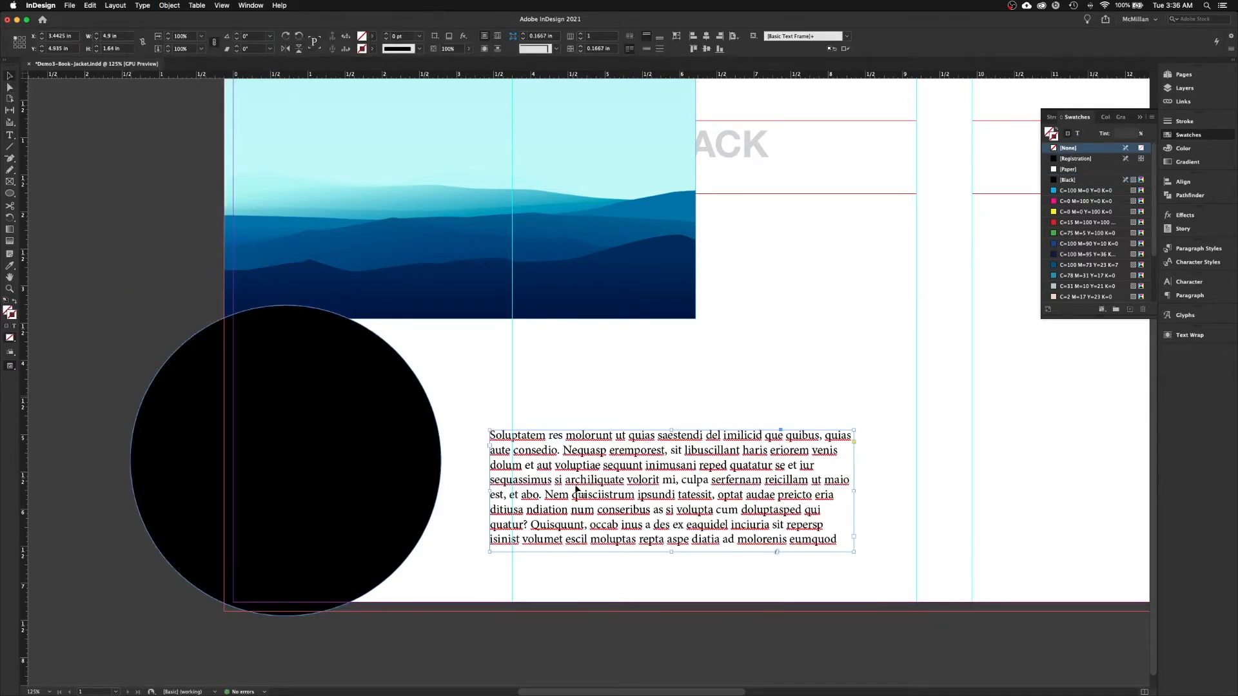
# - Move the text frame down so its last line runs past the bottom trim edge, and preview the trimmed page
pyautogui.moveTo(592, 511); pyautogui.dragTo(567, 565)
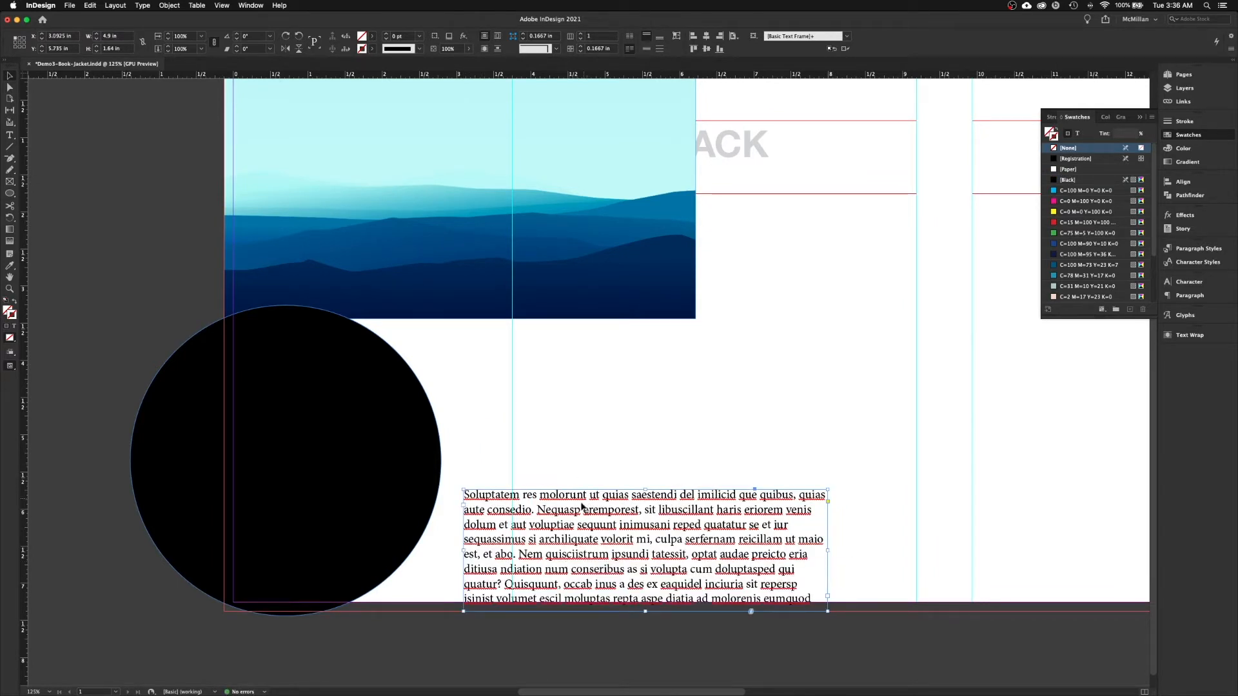
pyautogui.moveTo(581, 512); pyautogui.dragTo(579, 513)
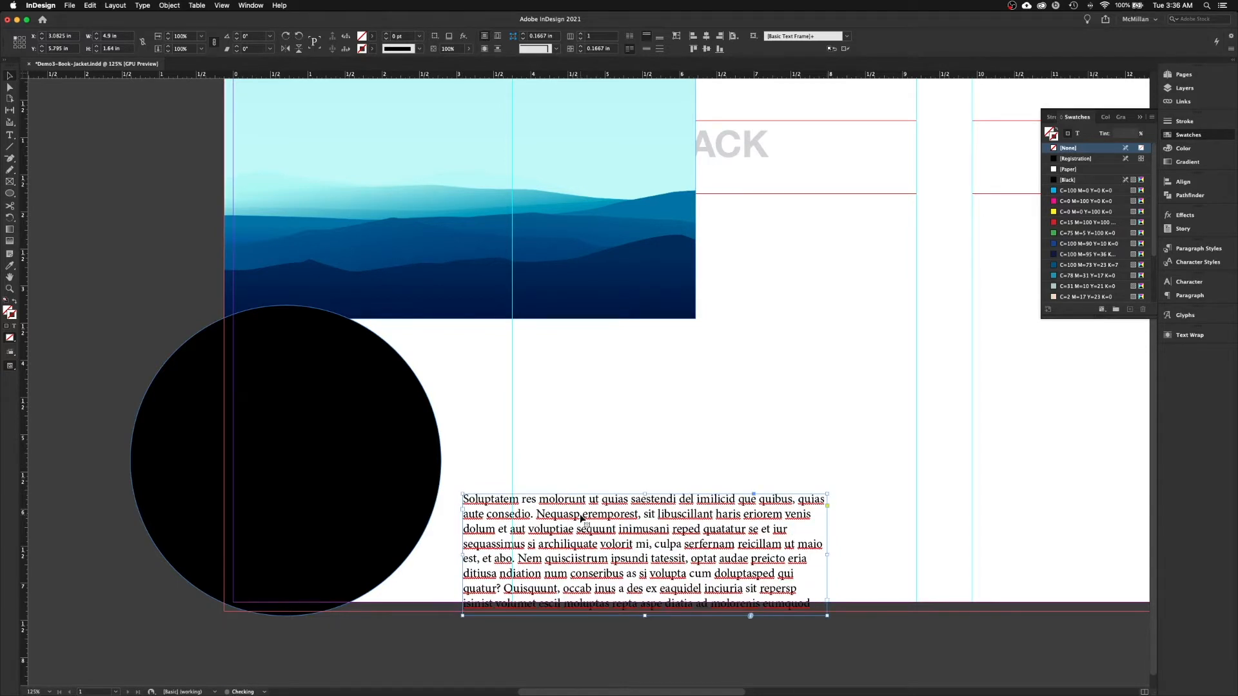
pyautogui.click(558, 426)
pyautogui.press('w')
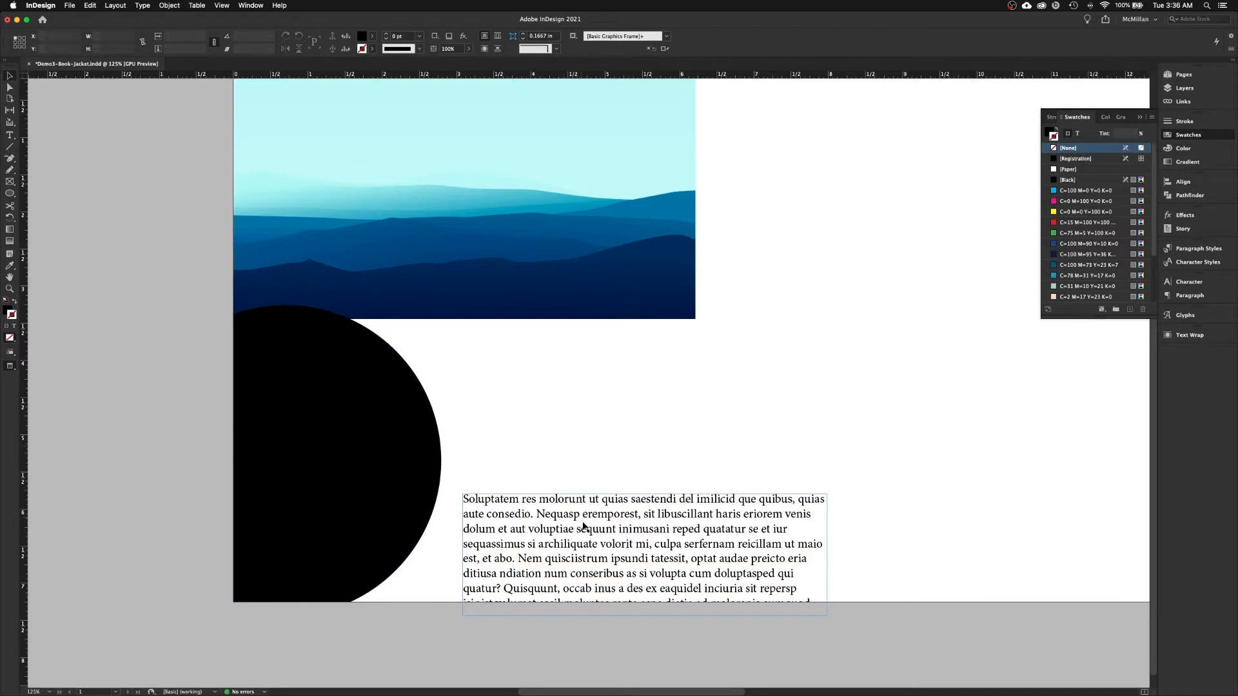
# - Nudge the text frame up so its last line sits just inside the bottom trim edge, comparing preview and normal modes
pyautogui.moveTo(576, 577); pyautogui.dragTo(576, 573)
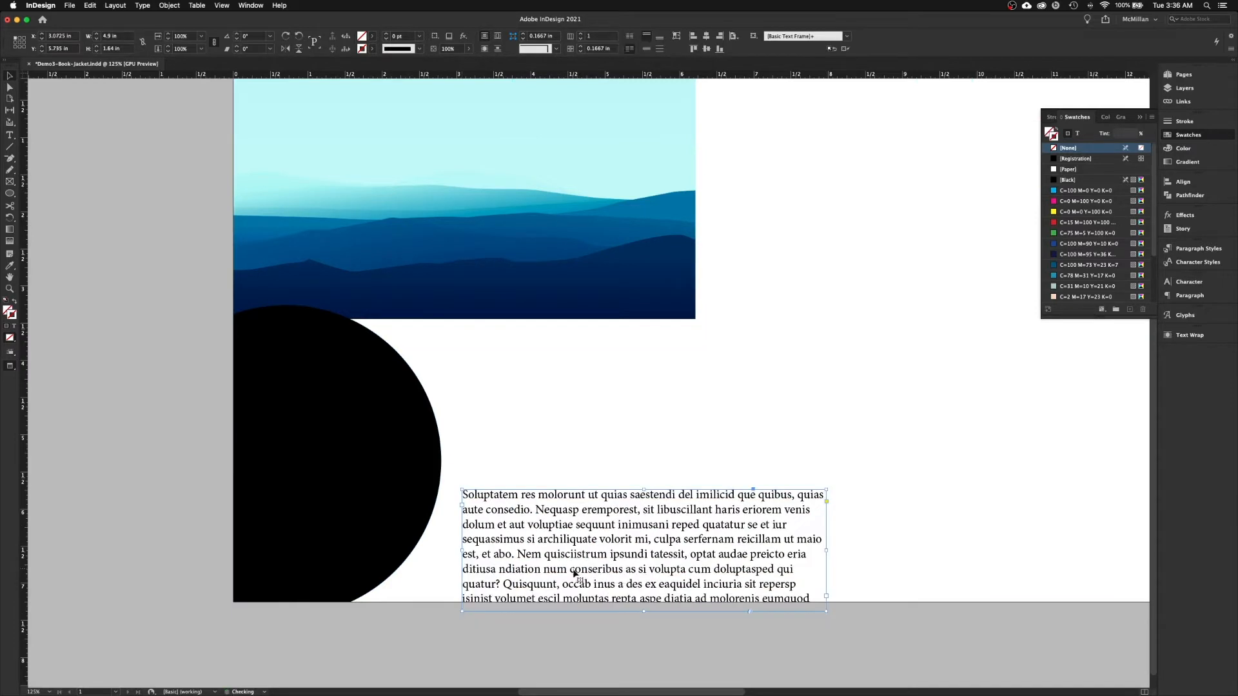
pyautogui.press('w')
pyautogui.click(554, 459)
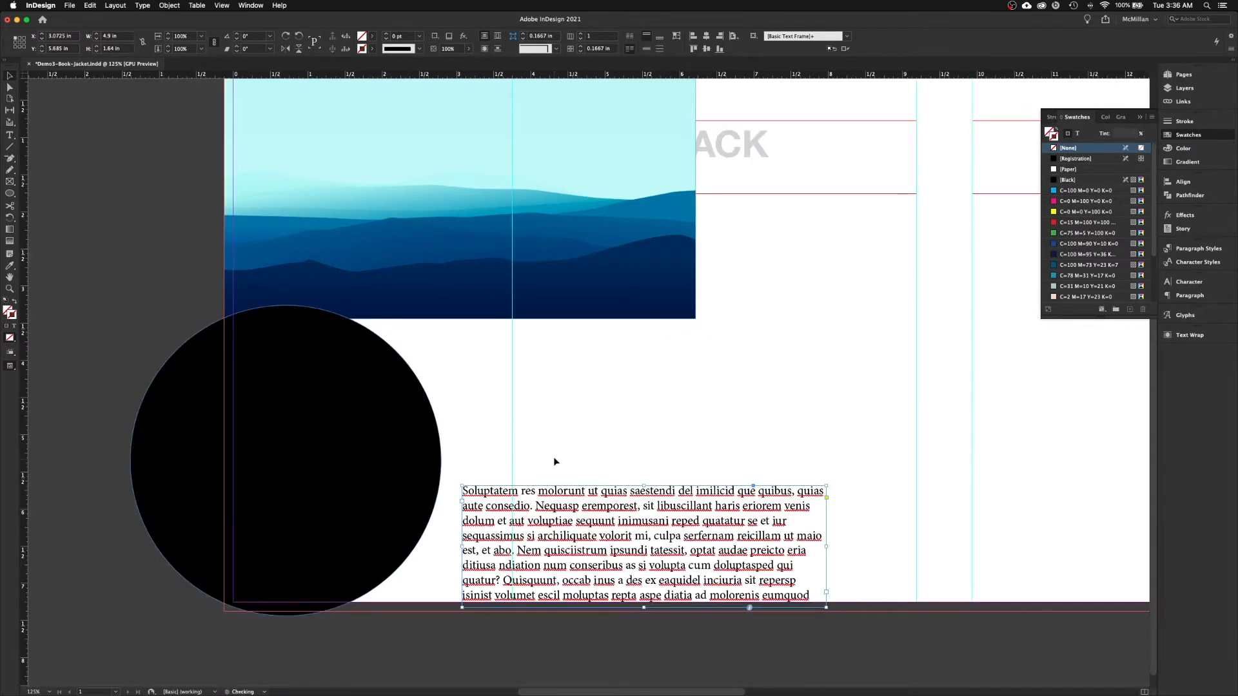
pyautogui.press('w')
pyautogui.moveTo(592, 553); pyautogui.dragTo(588, 550)
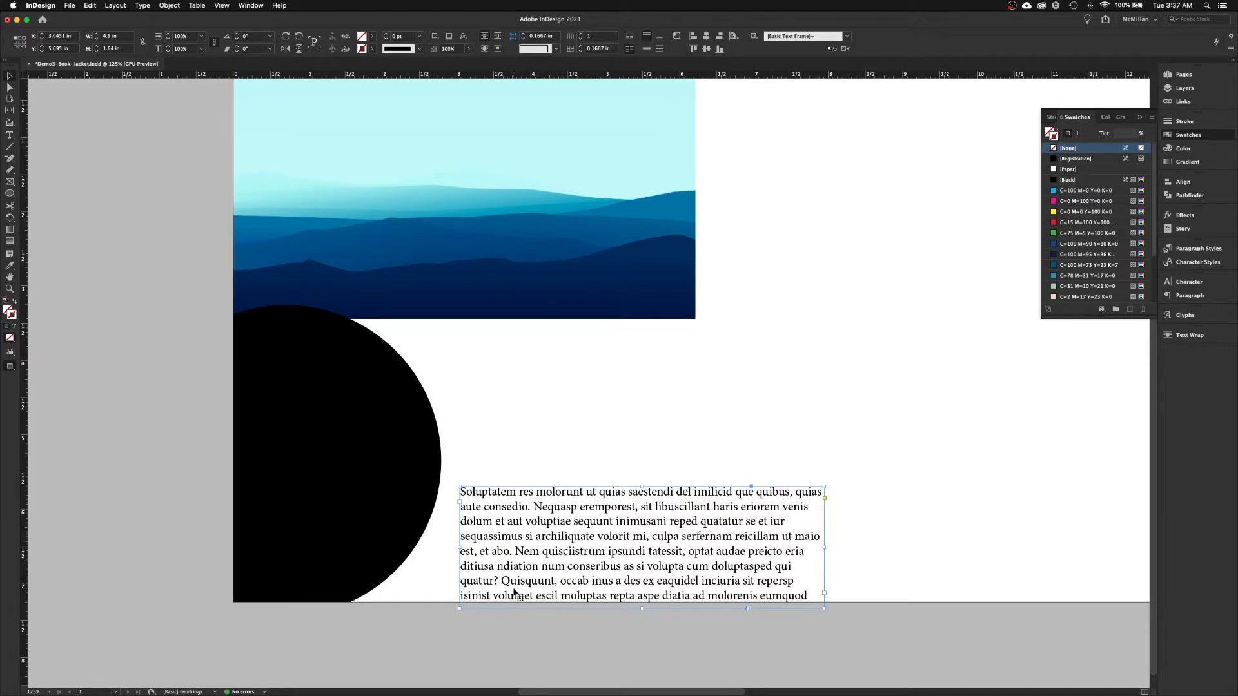
pyautogui.press('w')
# - Apply the default colors, no fill and a 1 pt black stroke, to the selected text frame
pyautogui.moveTo(807, 411); pyautogui.dragTo(661, 428)
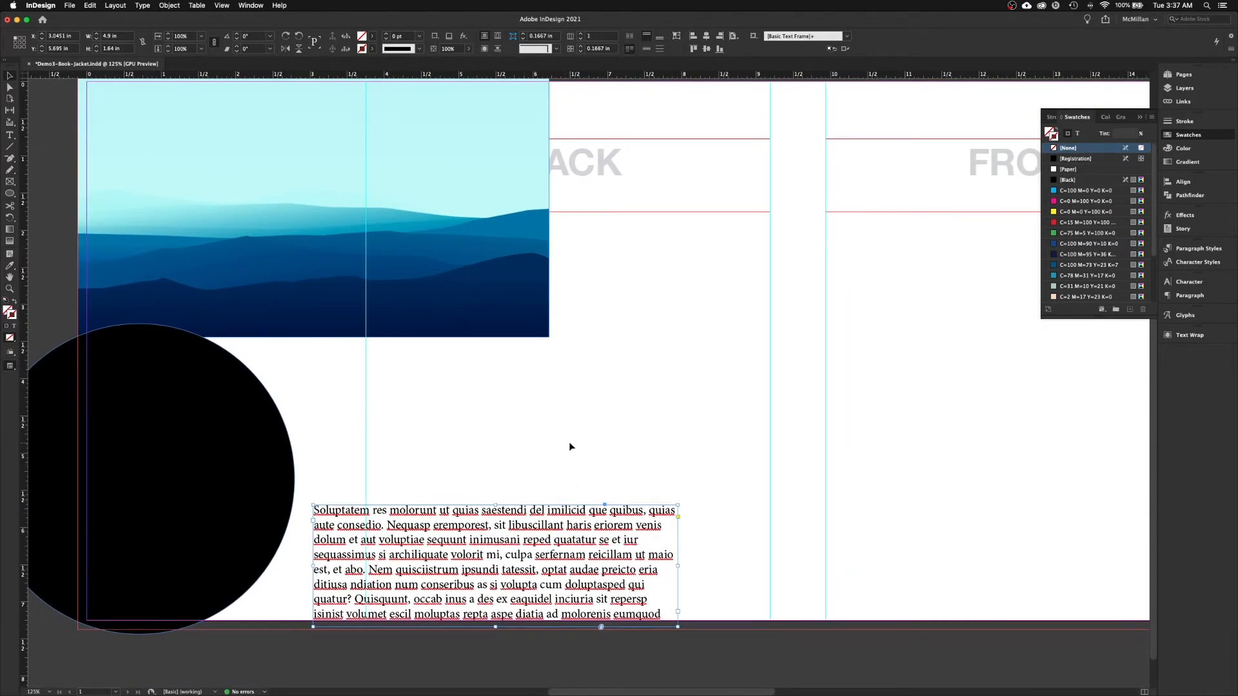
pyautogui.moveTo(338, 388); pyautogui.dragTo(414, 462)
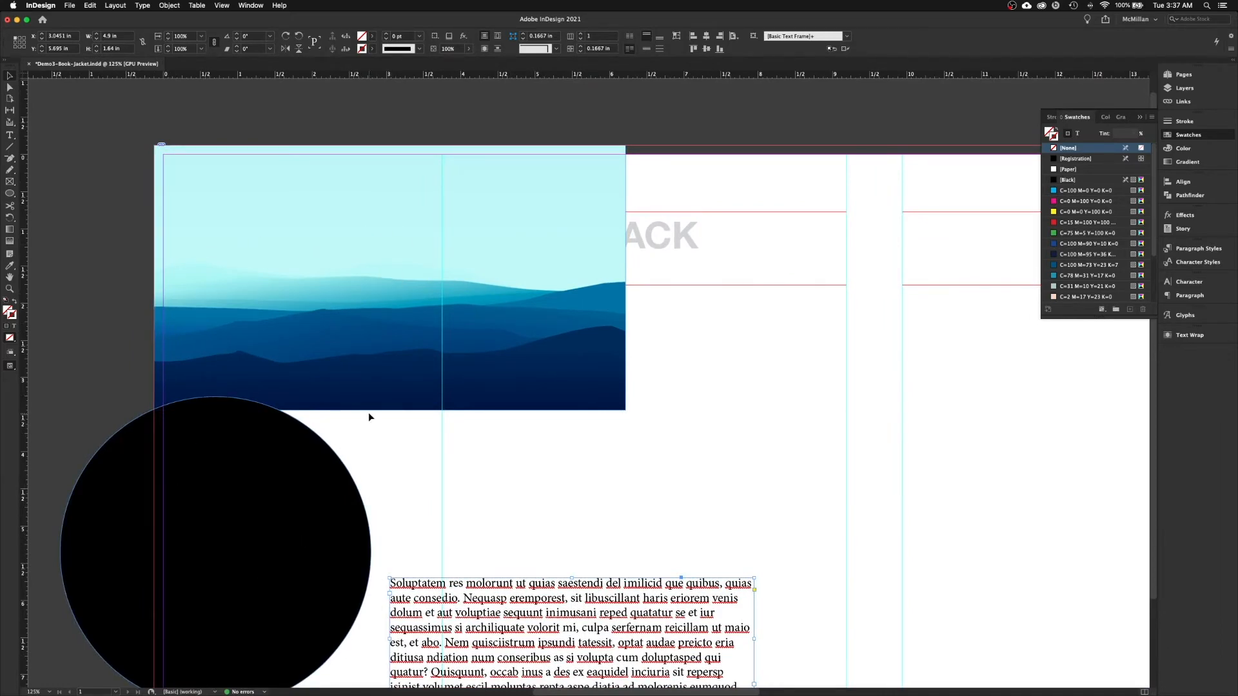
pyautogui.moveTo(450, 444); pyautogui.dragTo(321, 419)
pyautogui.moveTo(629, 421); pyautogui.dragTo(302, 419)
pyautogui.moveTo(625, 379); pyautogui.dragTo(541, 377)
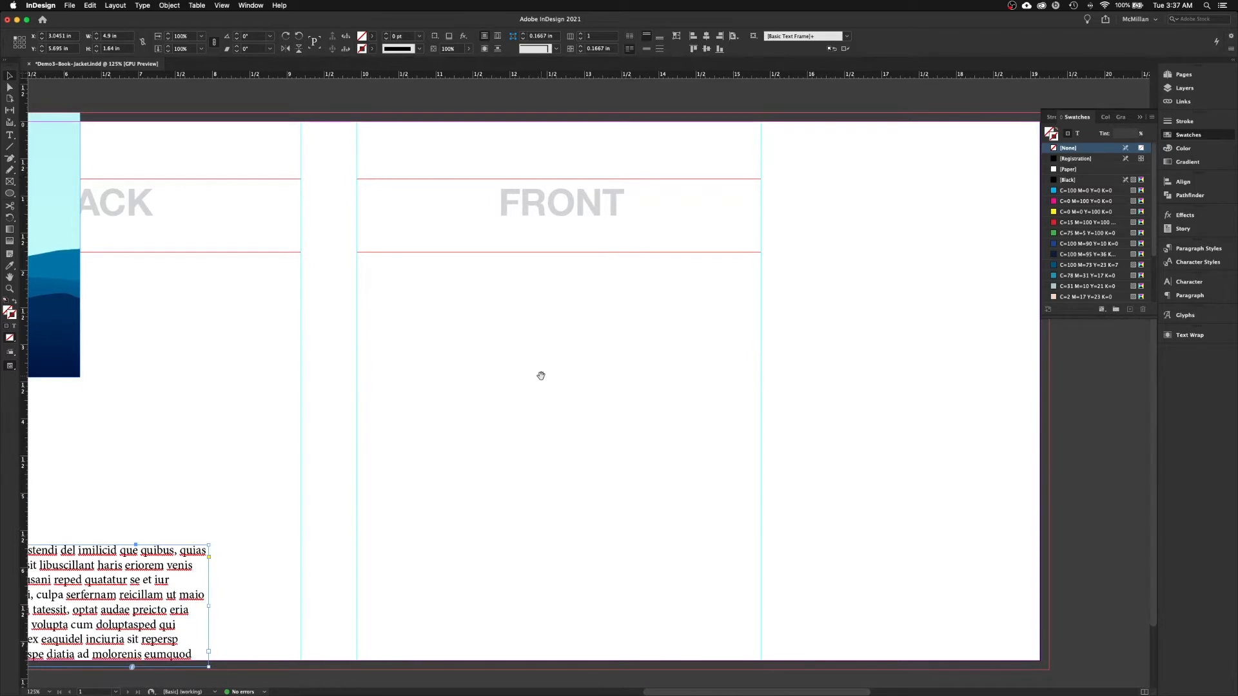
pyautogui.press('d')
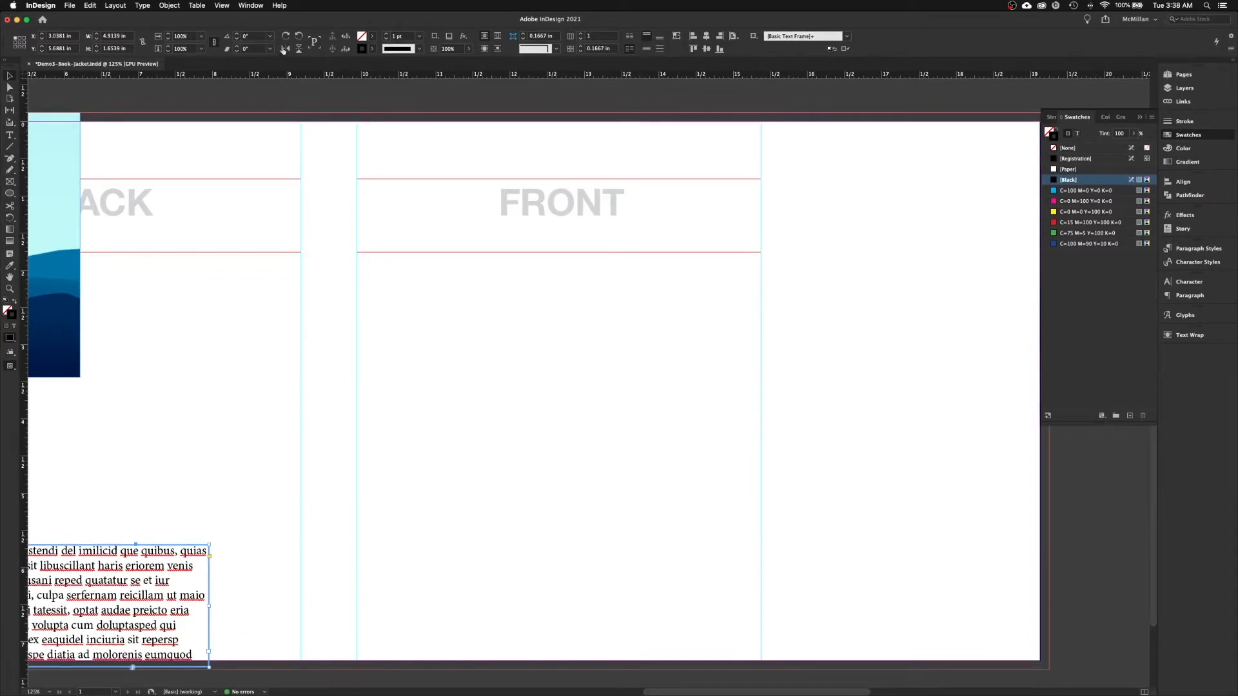
# - Examine the list of available panels and the document's CMYK swatches, deselecting the text frame and making the fill active
pyautogui.click(249, 5)
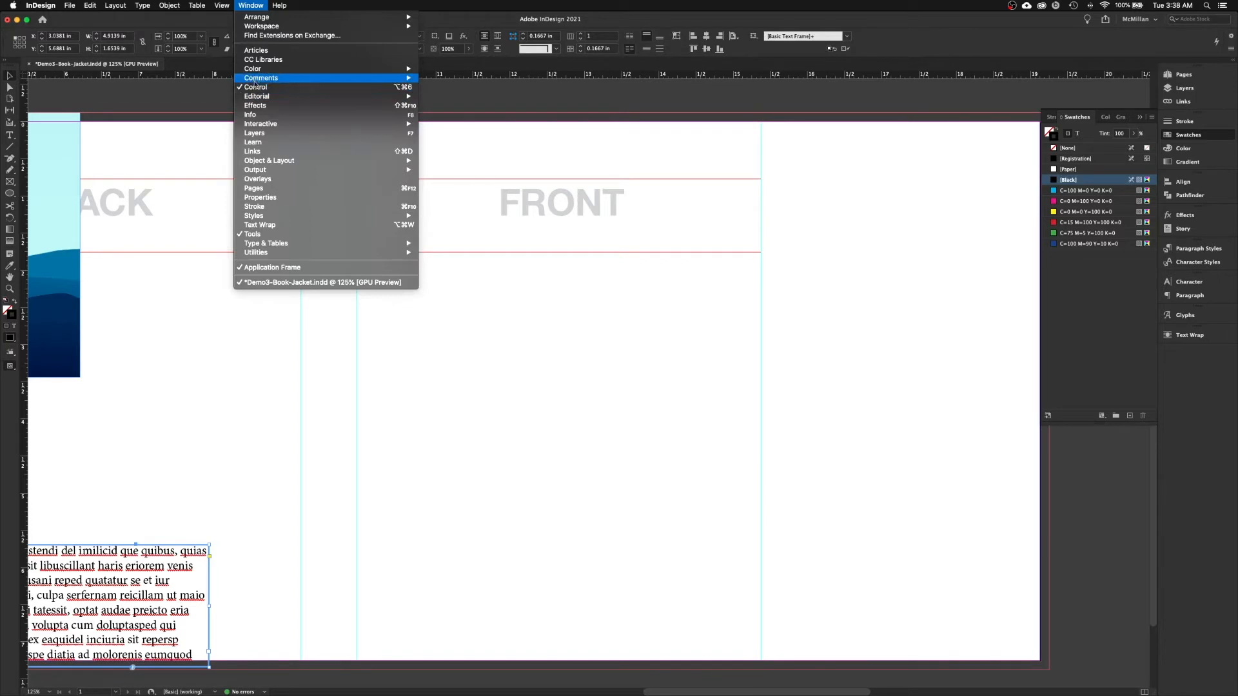
pyautogui.moveTo(256, 70)
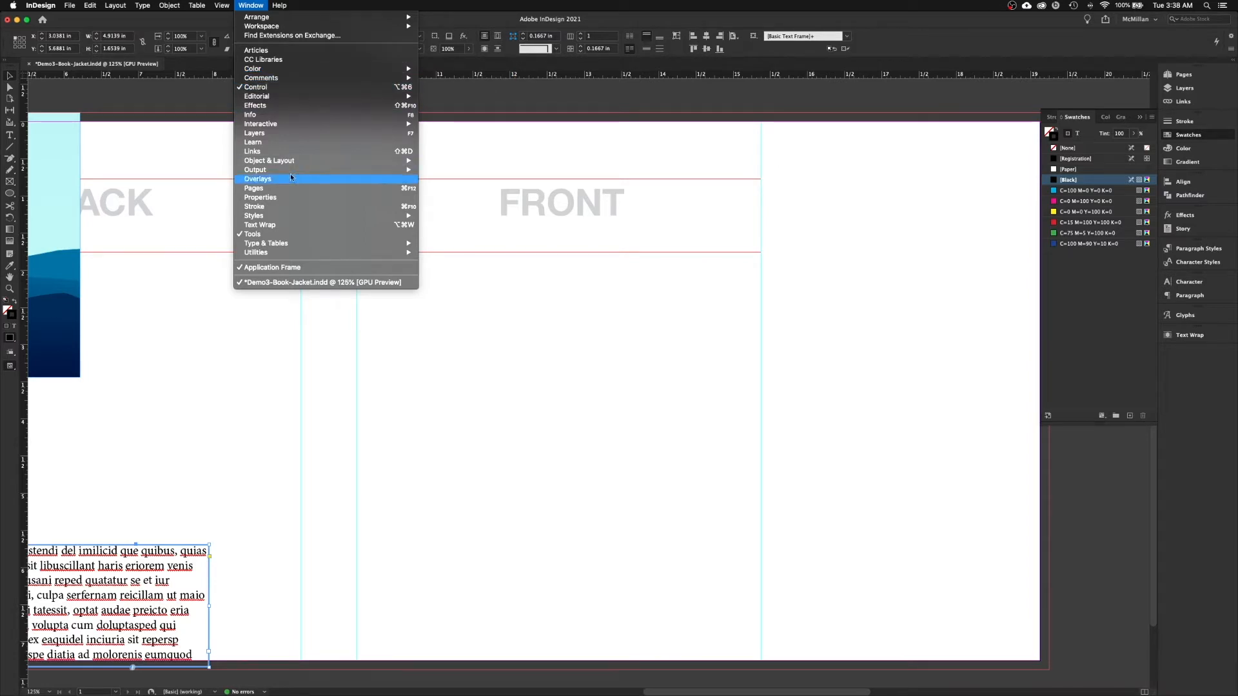
pyautogui.moveTo(271, 243)
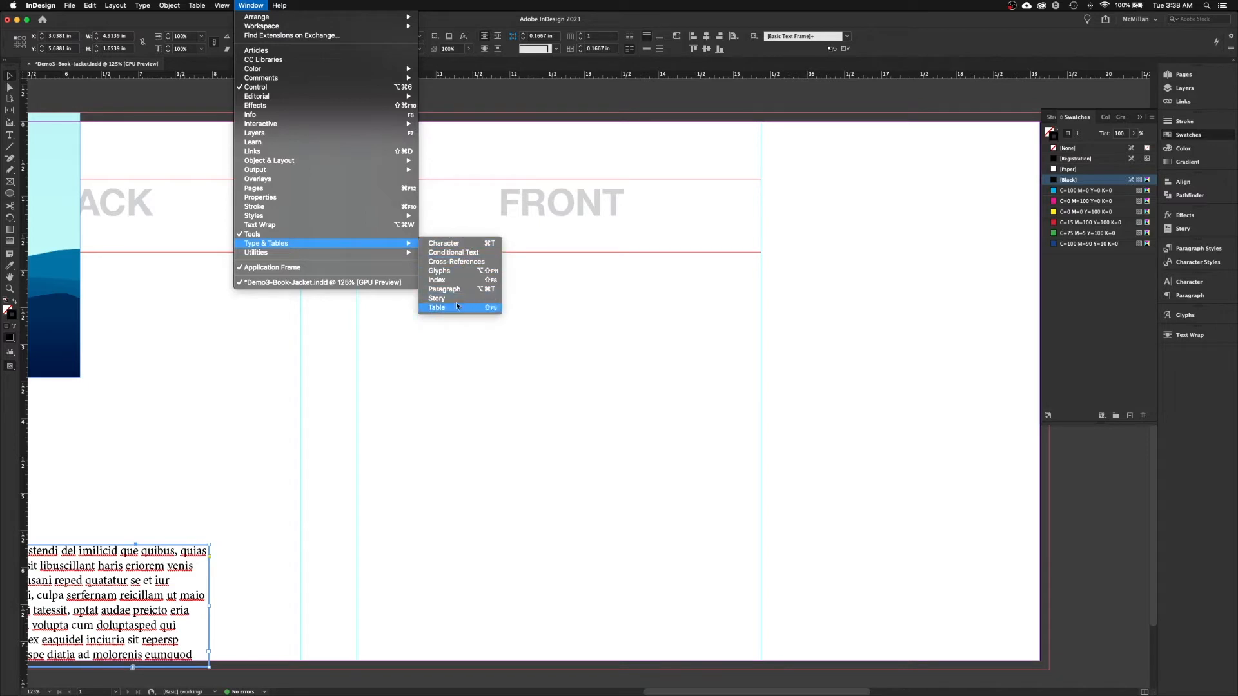
pyautogui.moveTo(323, 173)
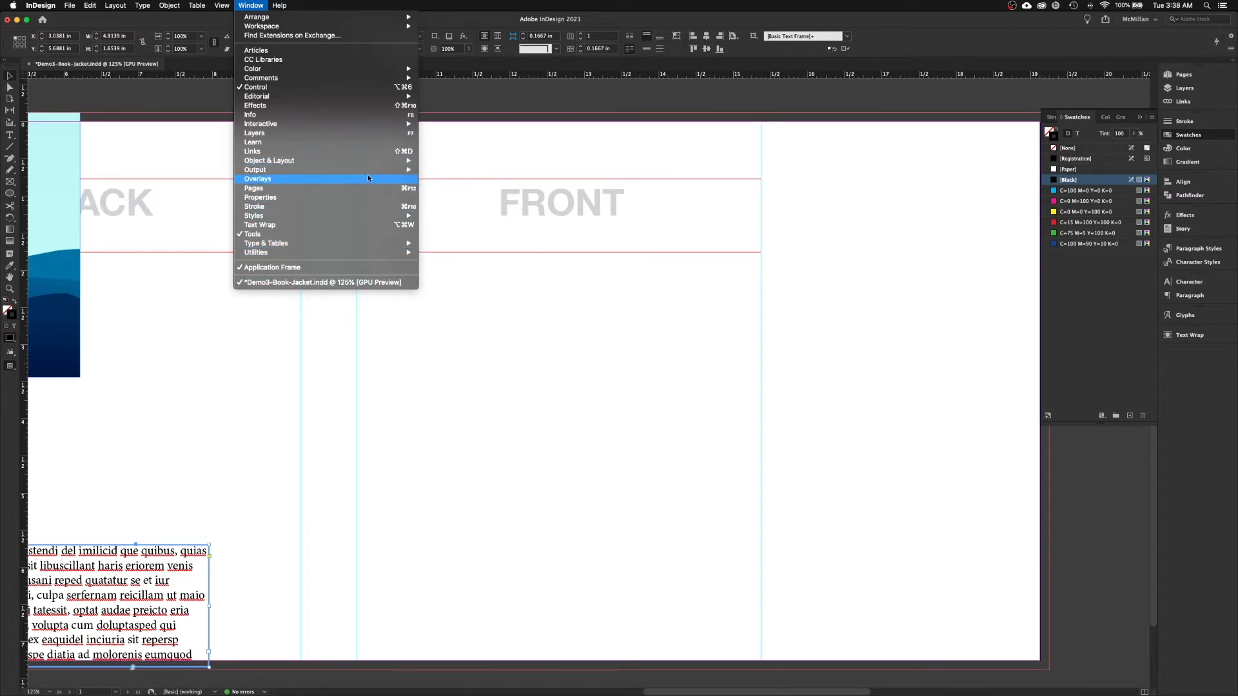
pyautogui.moveTo(363, 126)
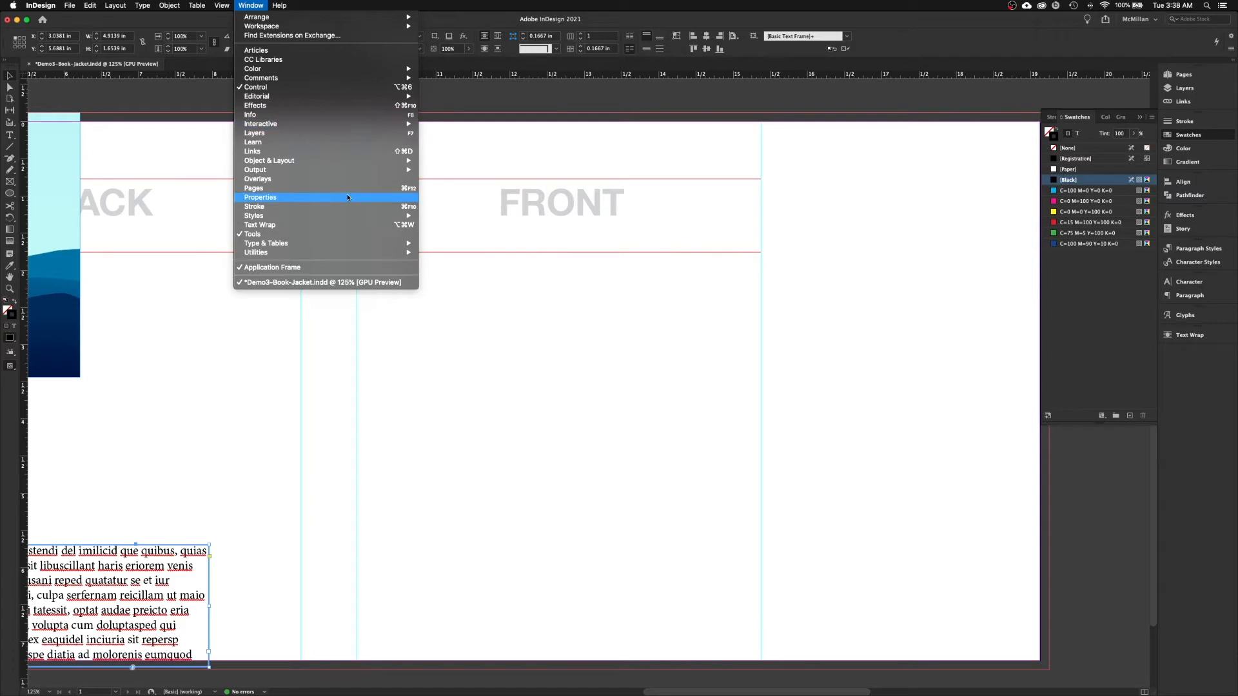
pyautogui.click(636, 178)
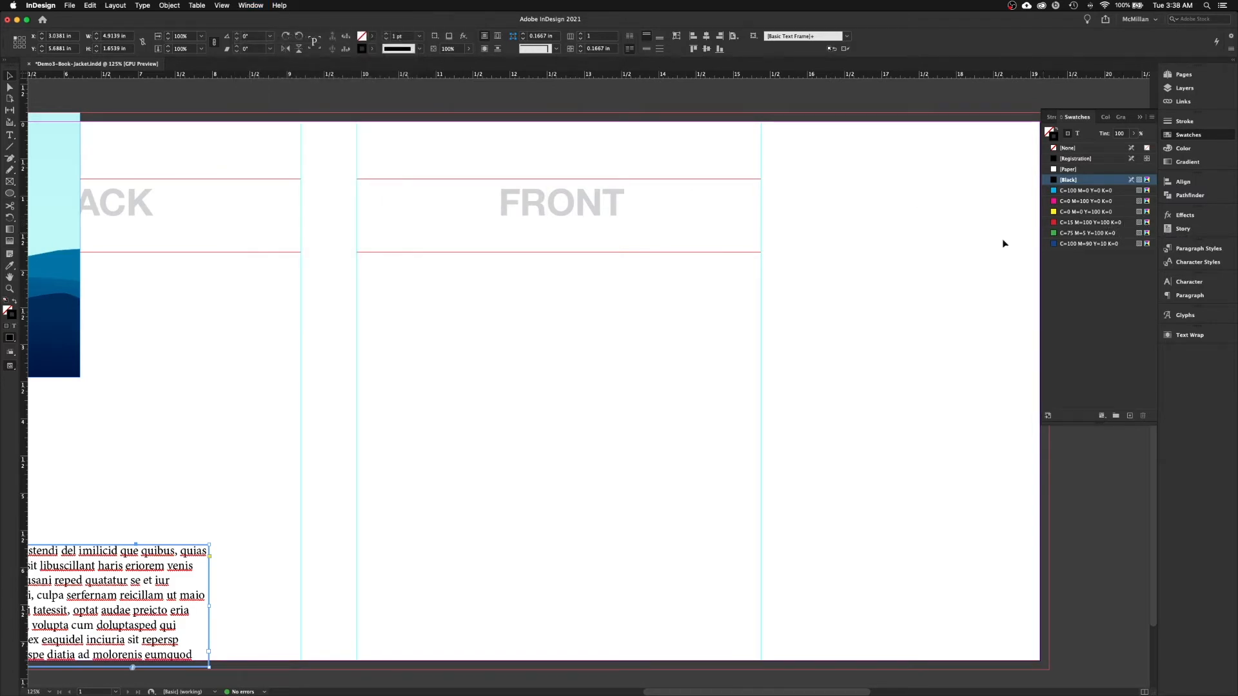
pyautogui.click(910, 292)
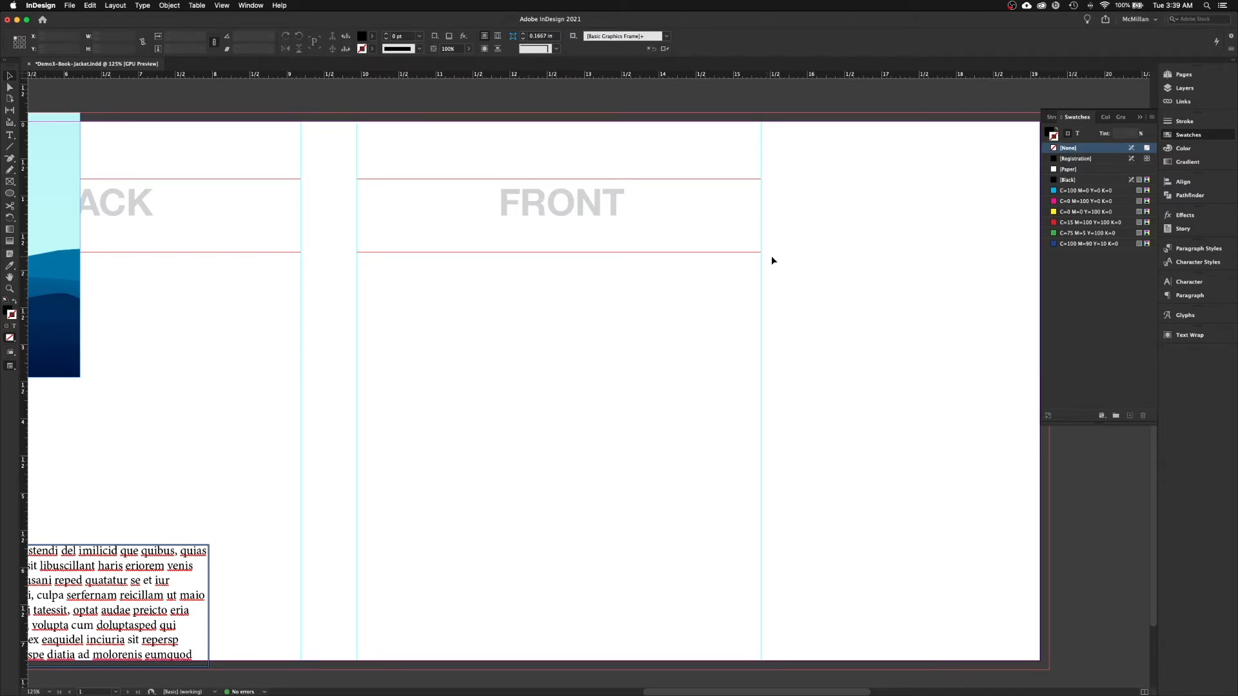
pyautogui.click(249, 5)
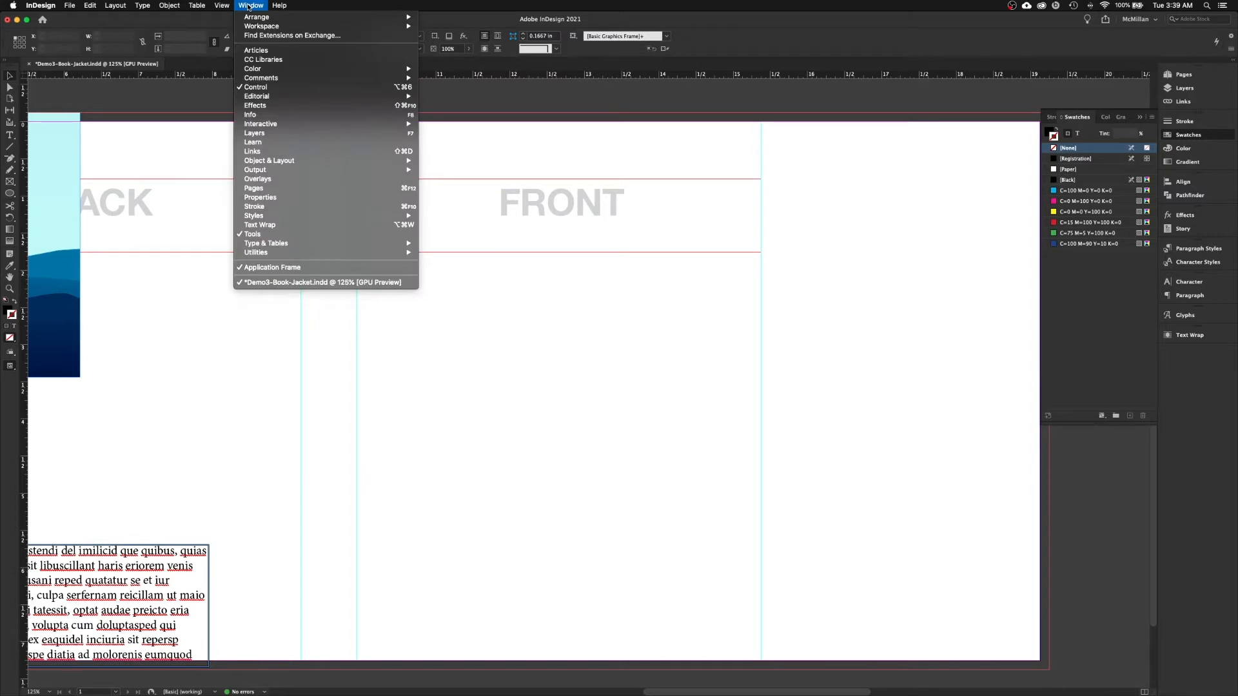
pyautogui.moveTo(387, 68)
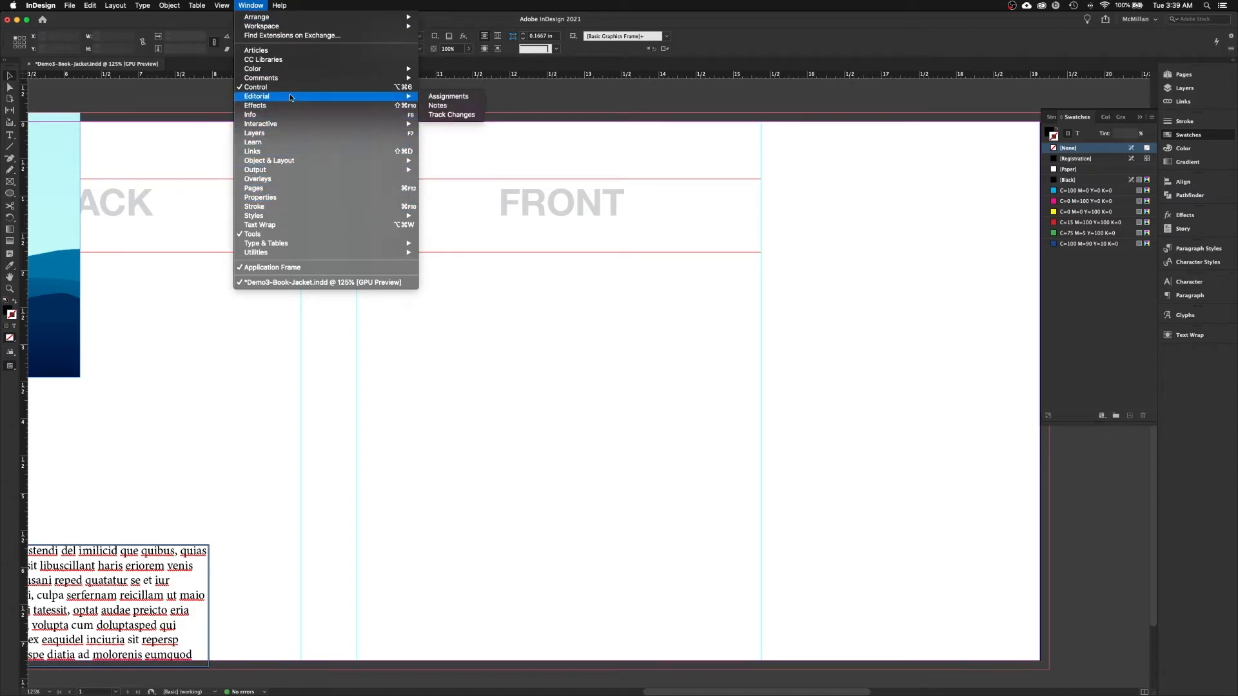
pyautogui.click(379, 74)
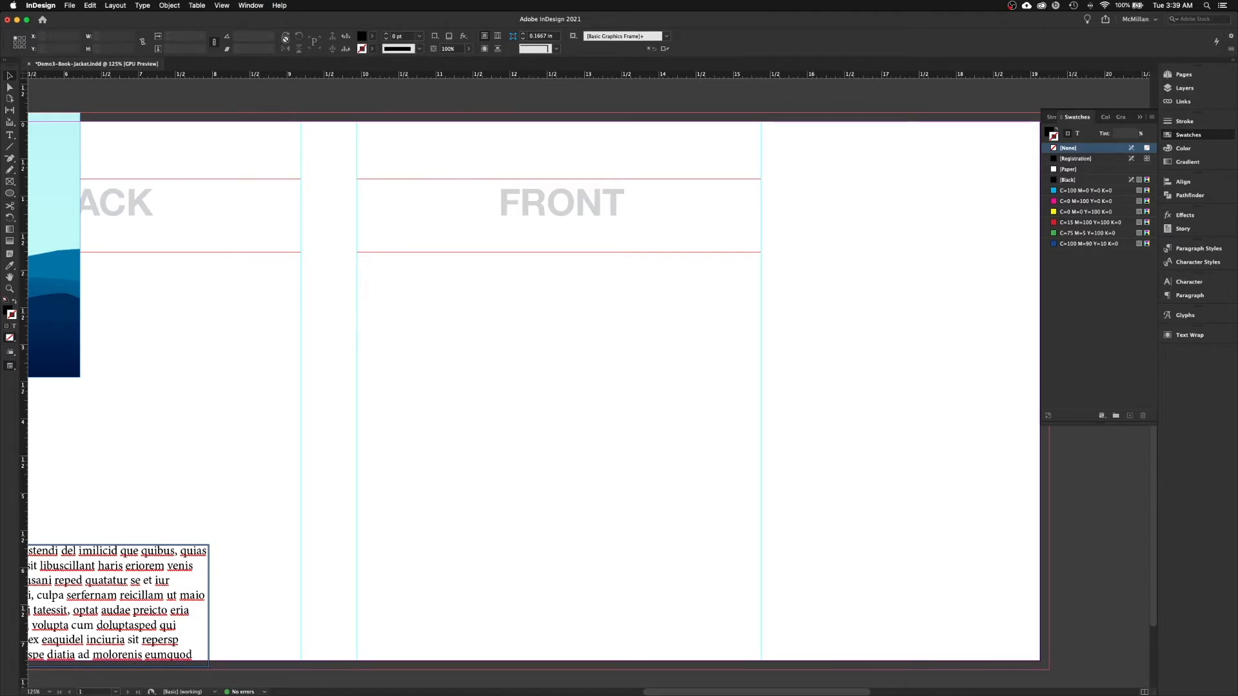
pyautogui.click(252, 5)
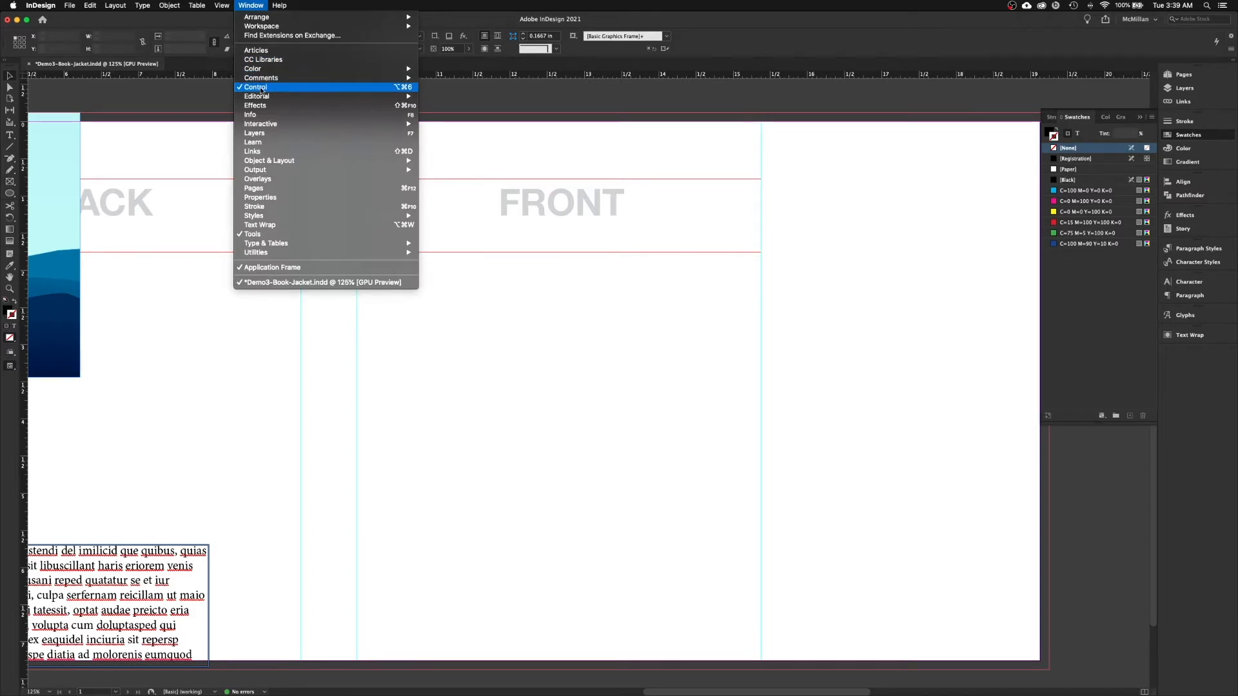
pyautogui.click(261, 89)
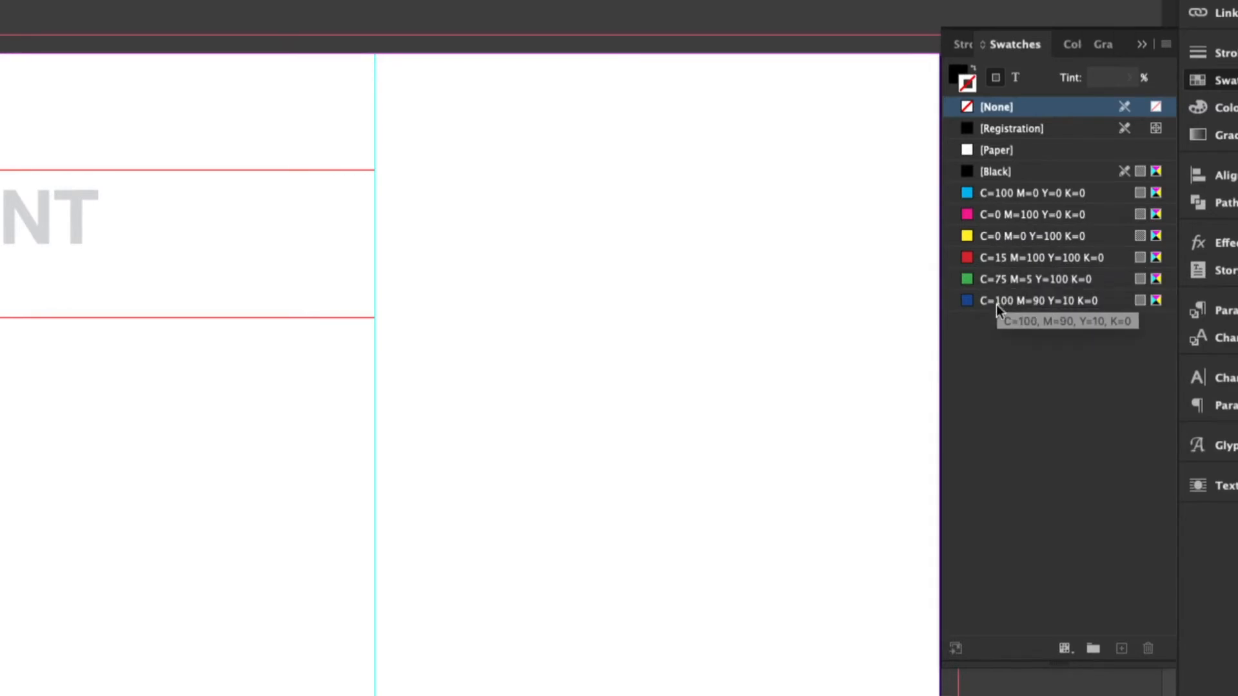
pyautogui.click(958, 76)
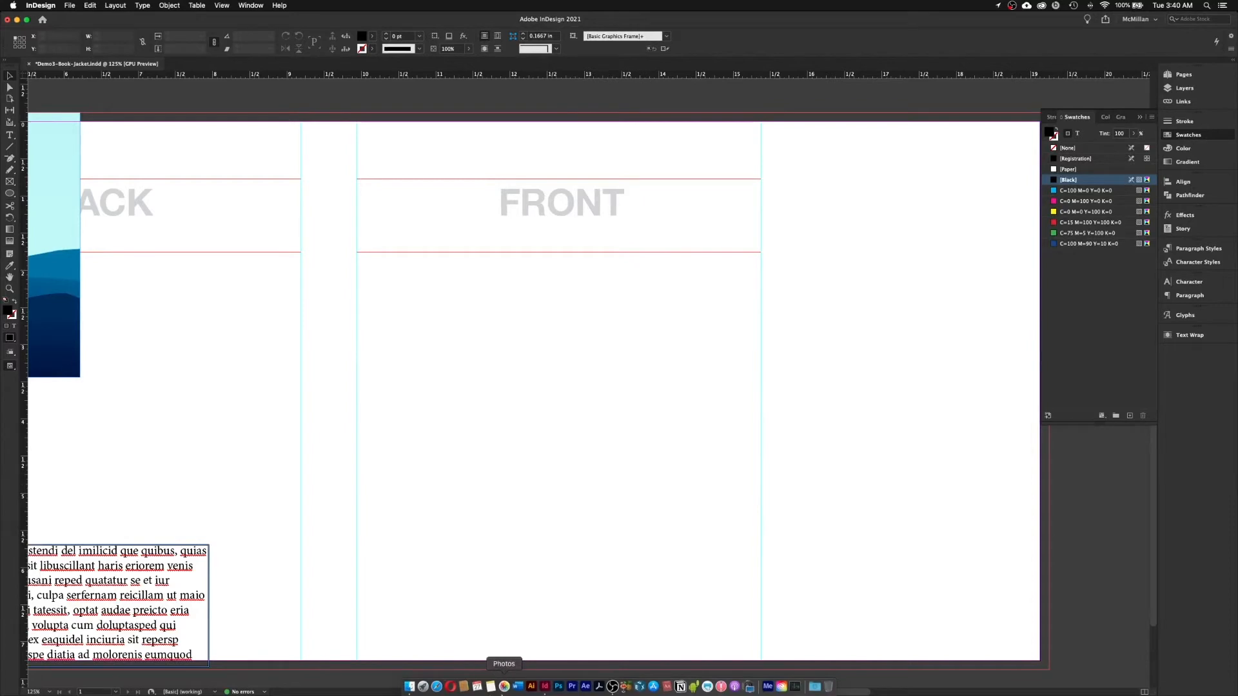
# - Switch to Safari and search Google Images for "color themes"
pyautogui.click(438, 688)
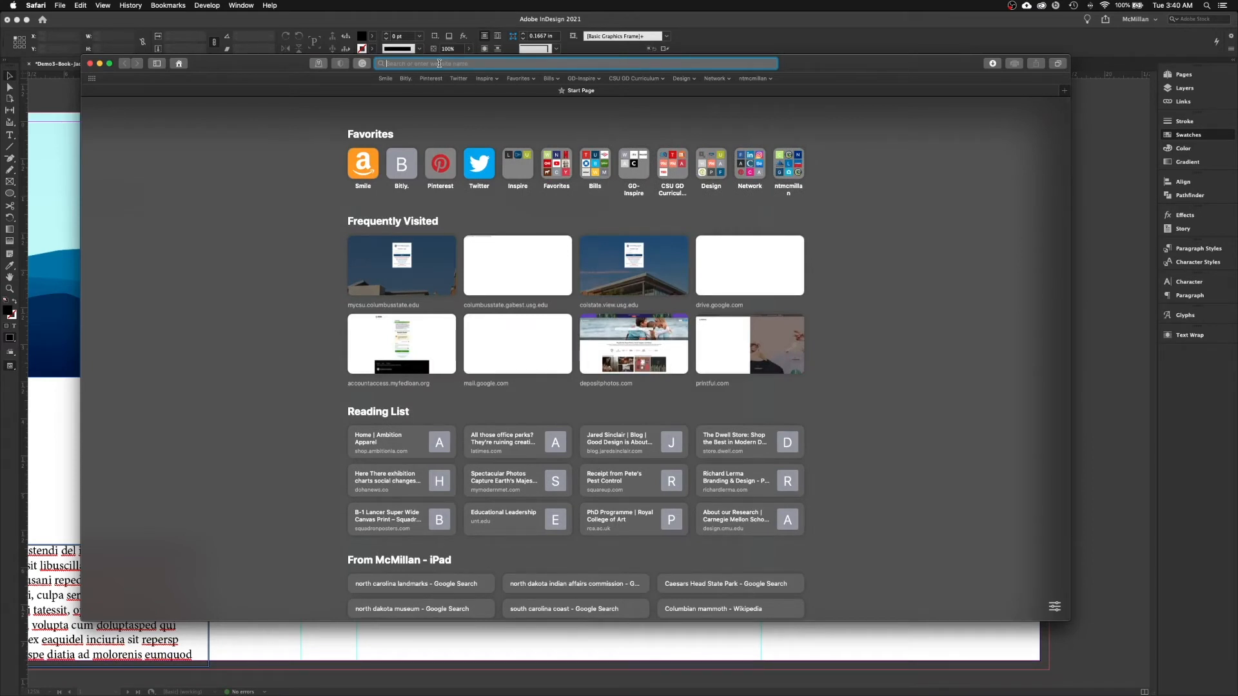
pyautogui.write('color')
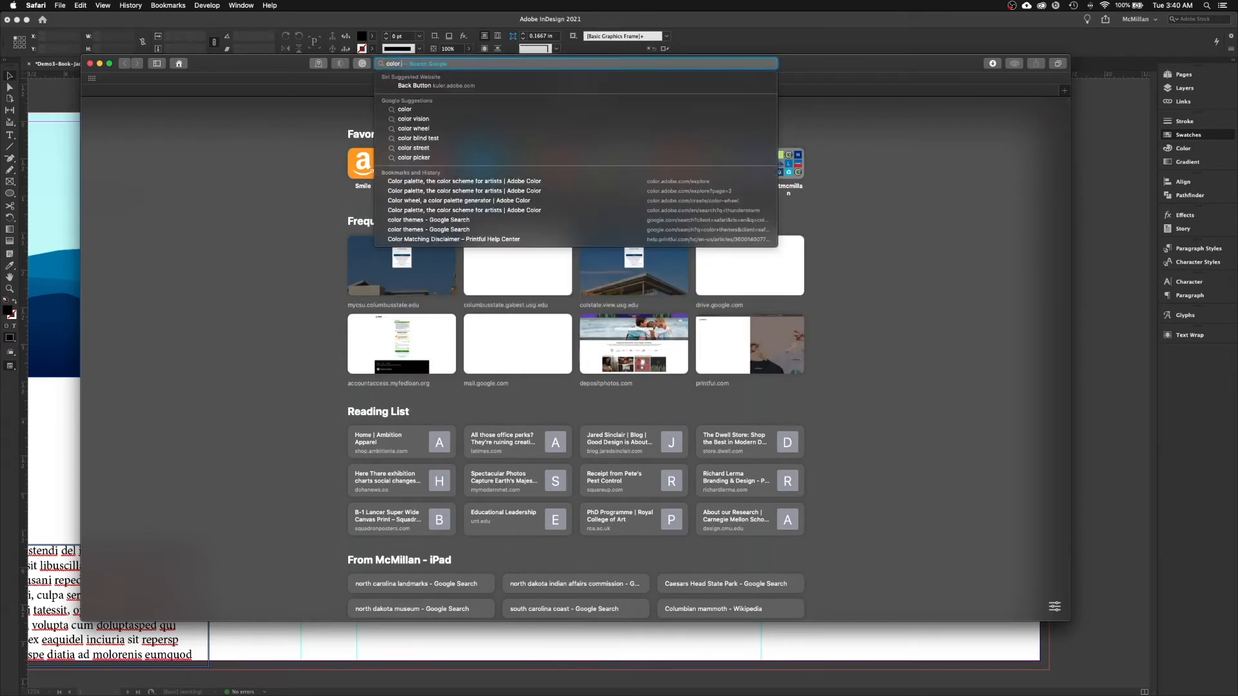
pyautogui.write(' themes')
pyautogui.press('Return')
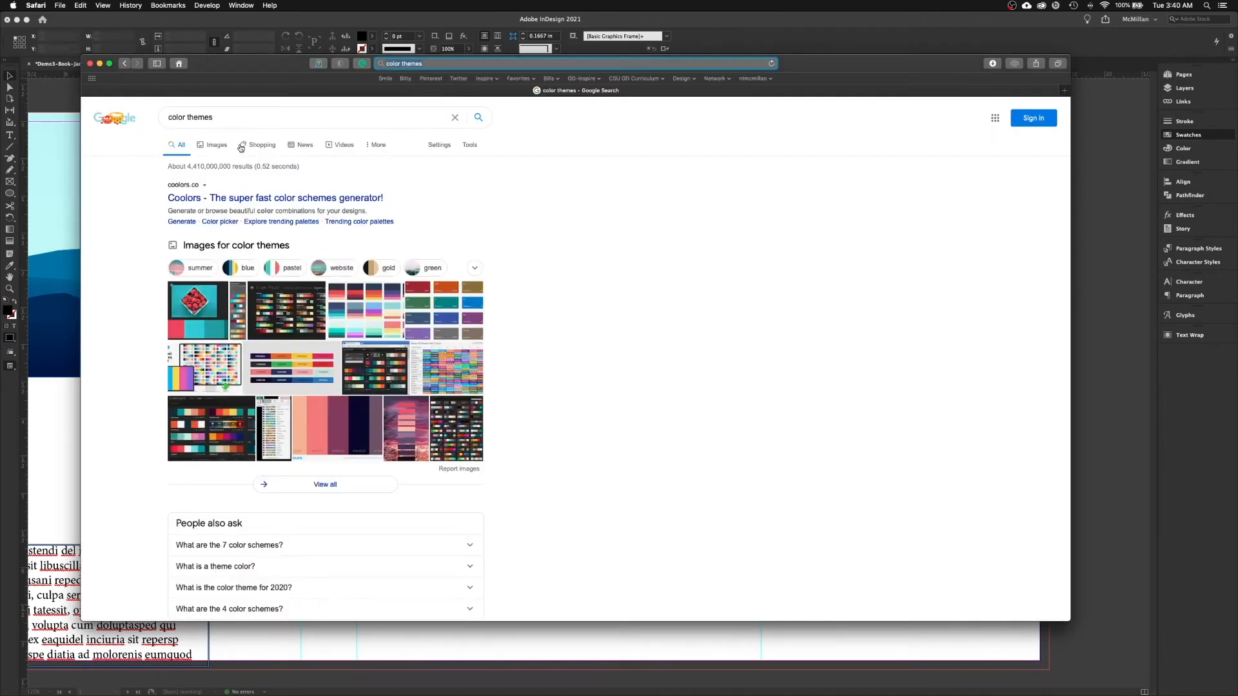
pyautogui.click(218, 146)
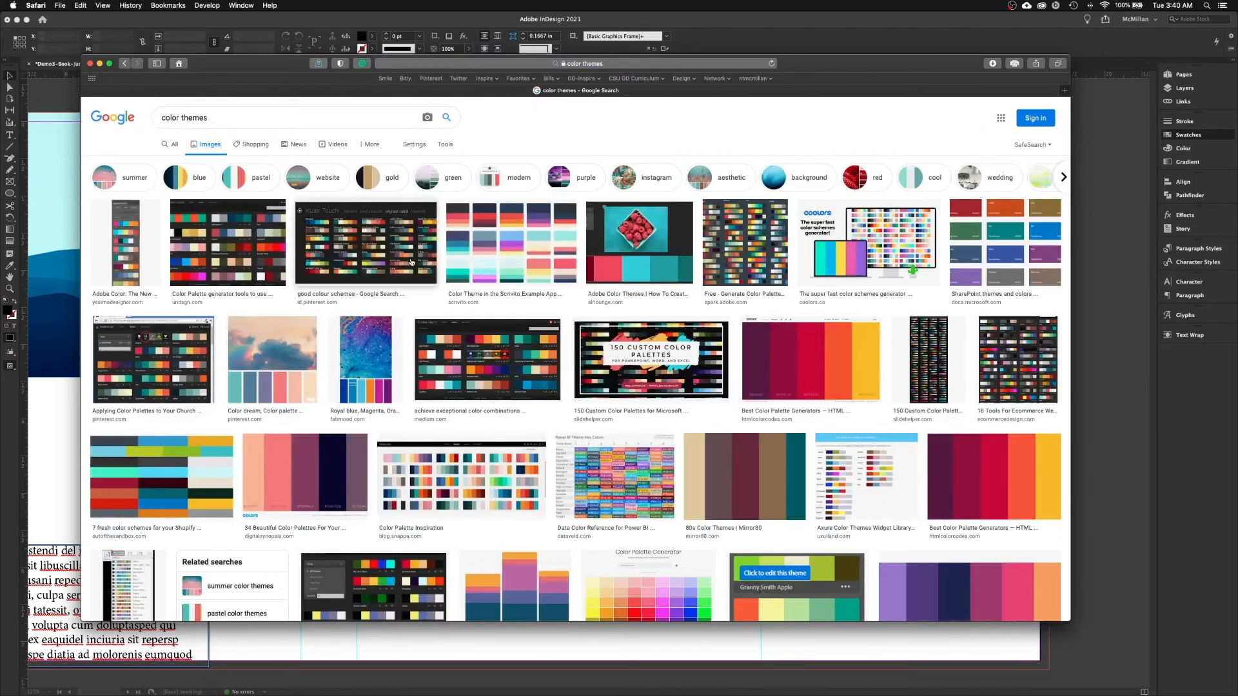
# - Open the "Color Dream" palette image with the cloudy sky and browse the other color theme results
pyautogui.scroll(-1, 412, 262)
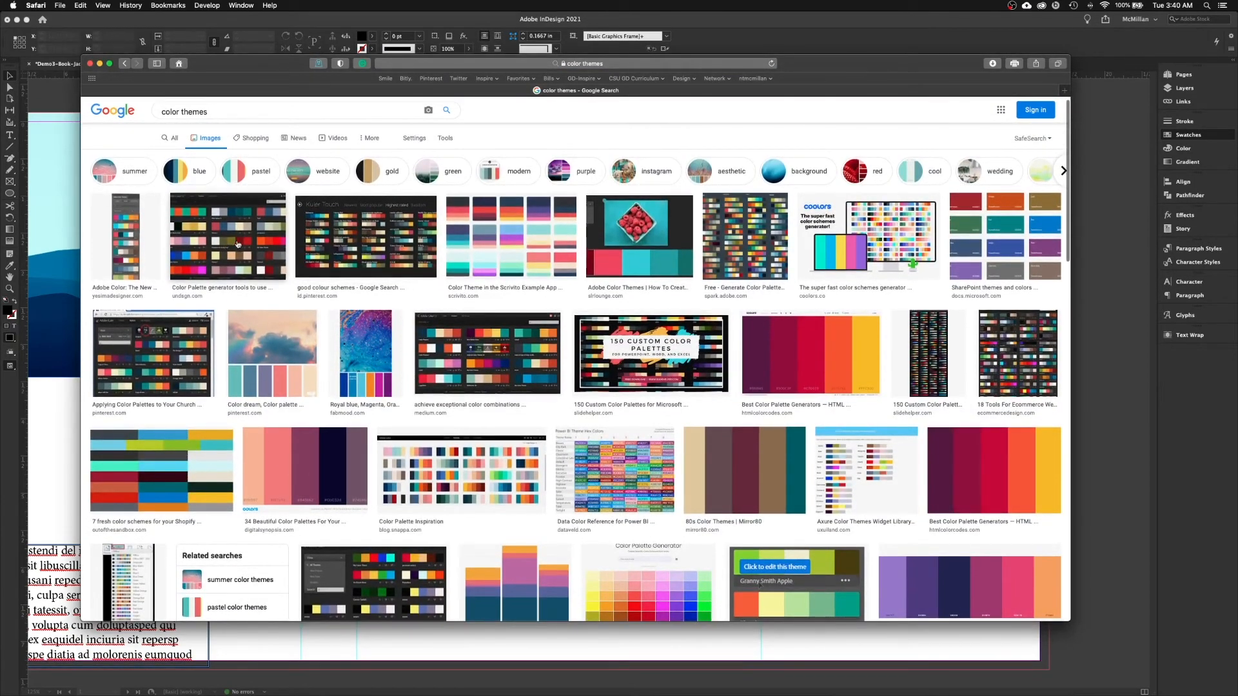
pyautogui.scroll(-3, 238, 244)
pyautogui.click(261, 273)
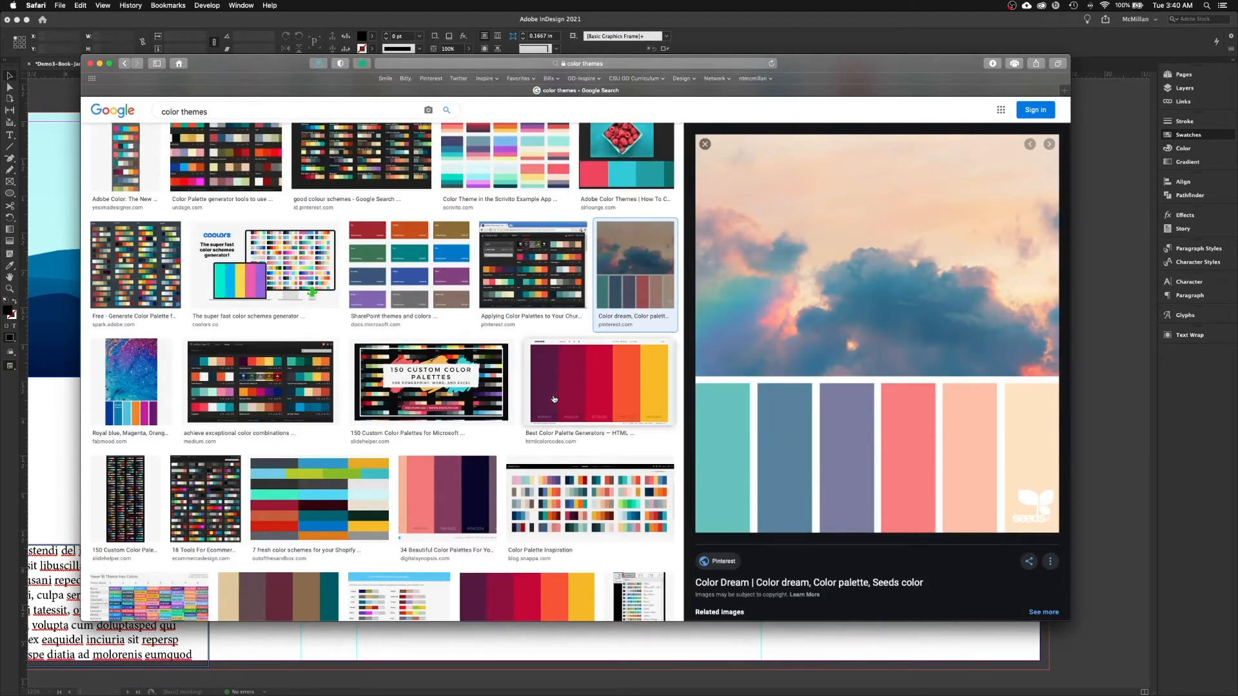
pyautogui.scroll(-5, 554, 399)
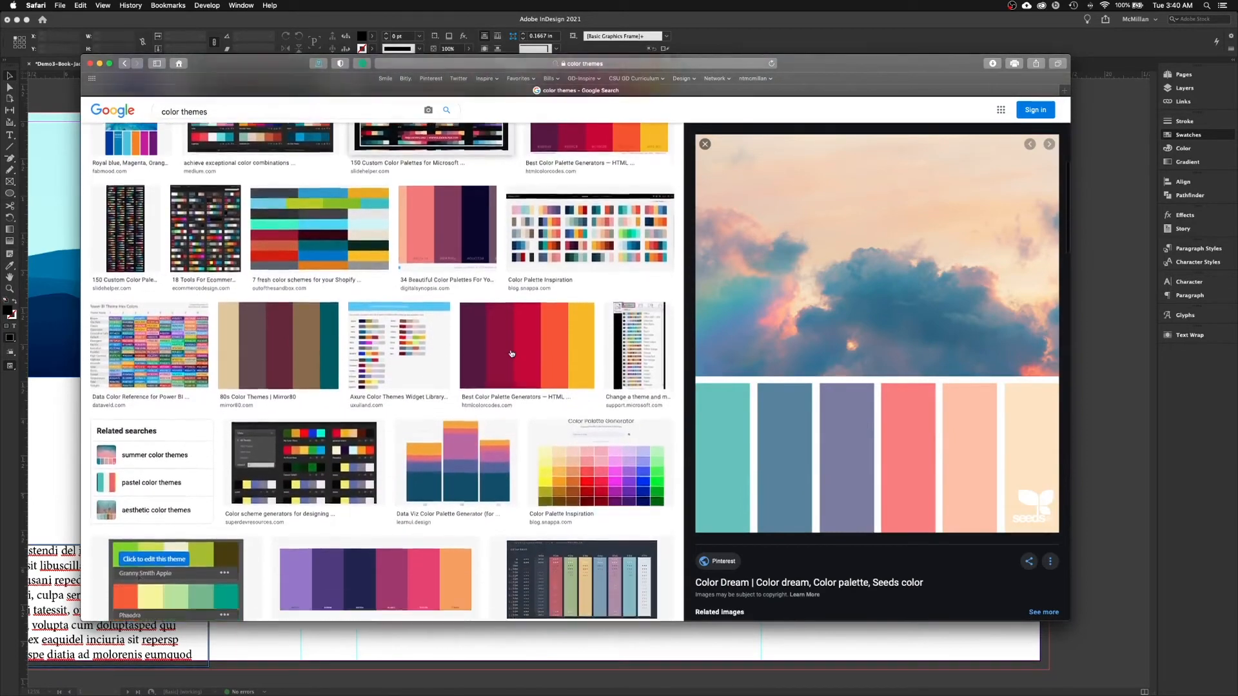
pyautogui.scroll(-4, 511, 353)
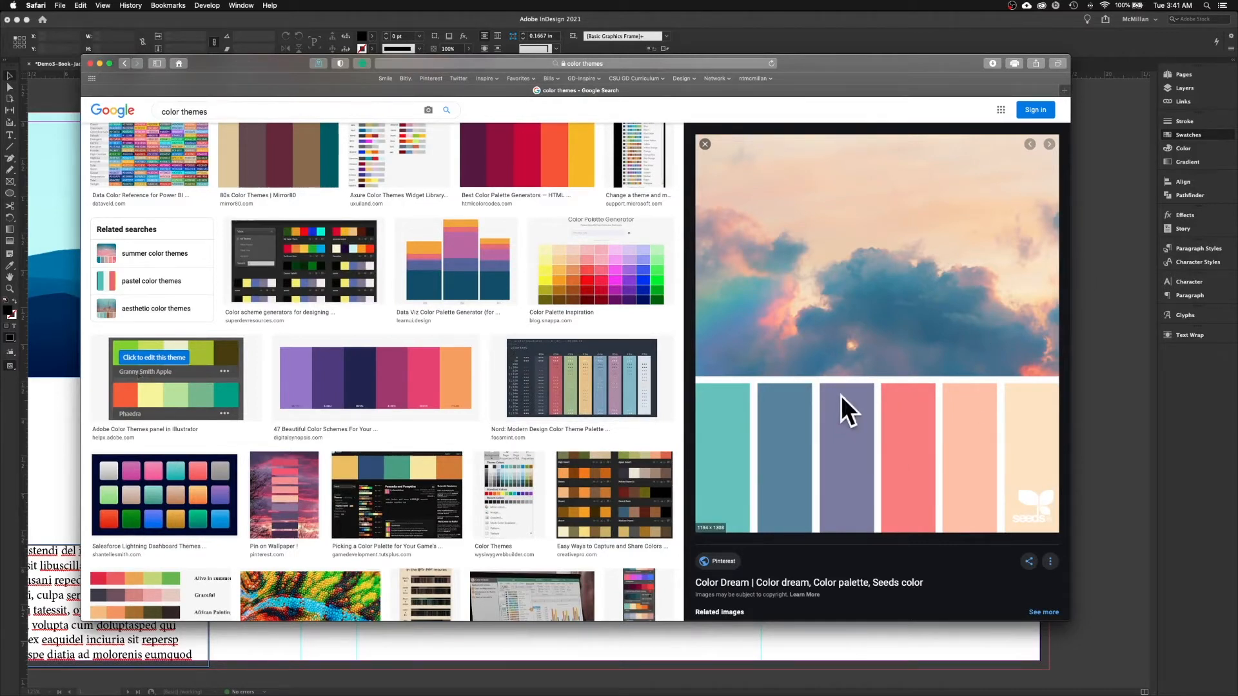
# - Refine the image search to "dark blue color themes"
pyautogui.scroll(-3, 841, 400)
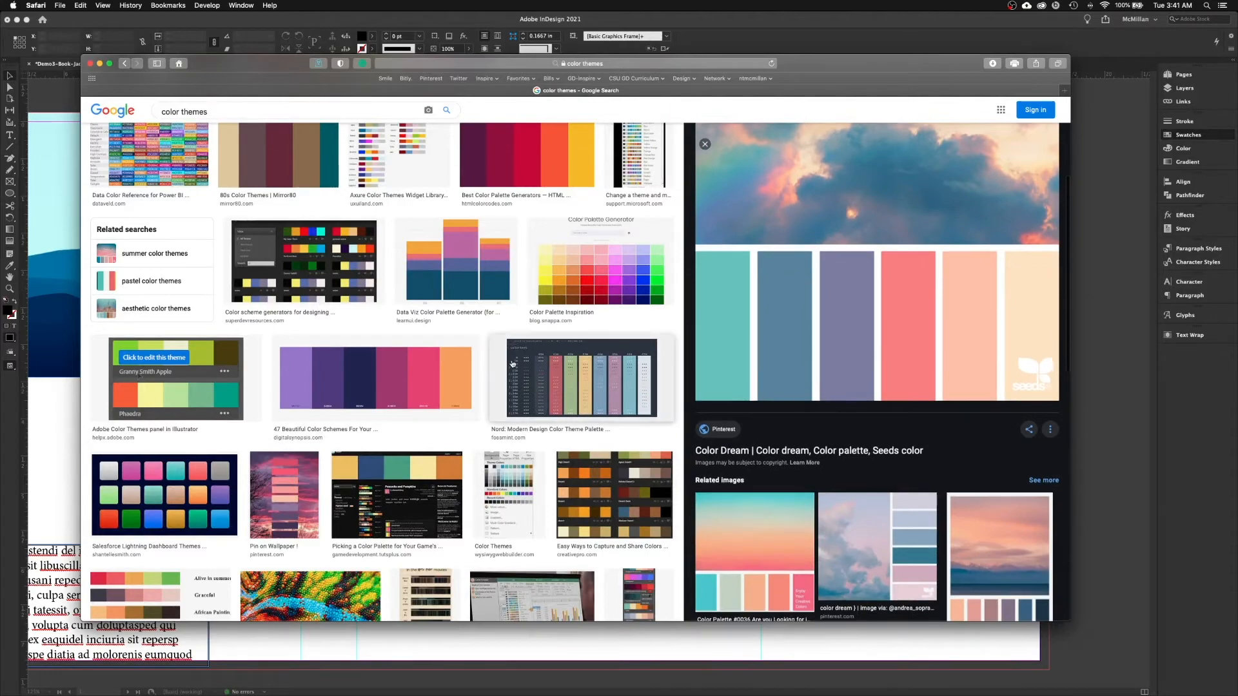
pyautogui.scroll(1, 512, 365)
pyautogui.scroll(10, 512, 364)
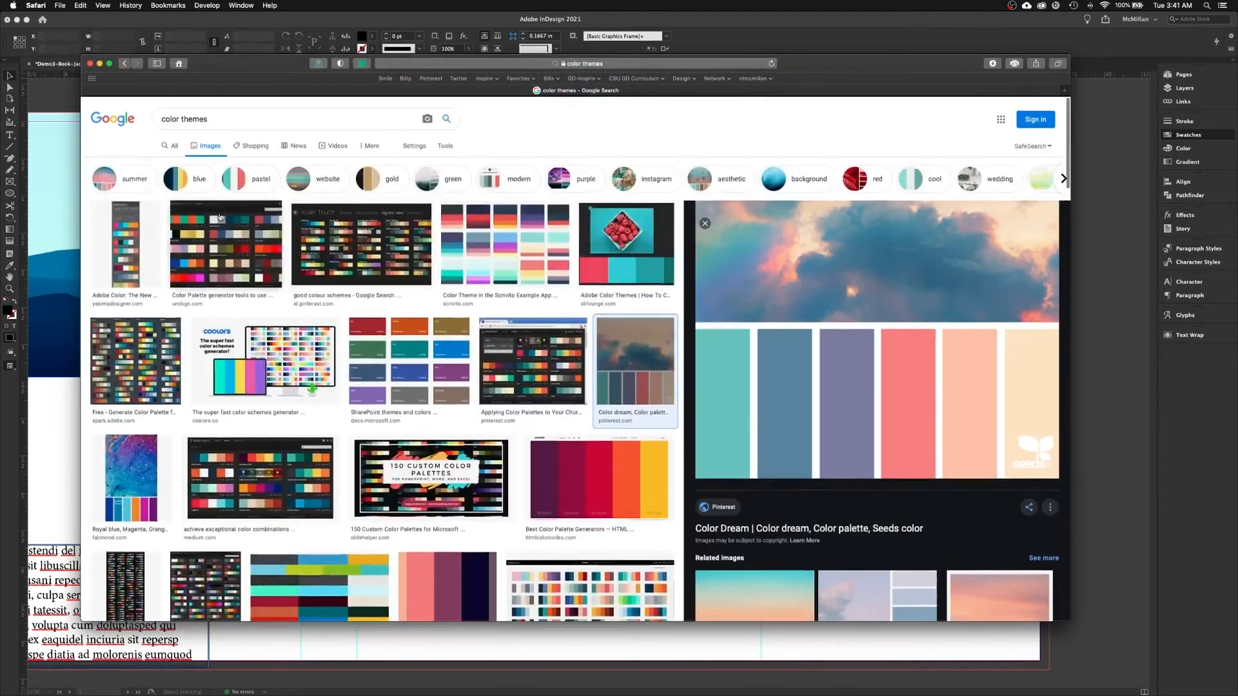
pyautogui.click(162, 118)
pyautogui.write('dark b')
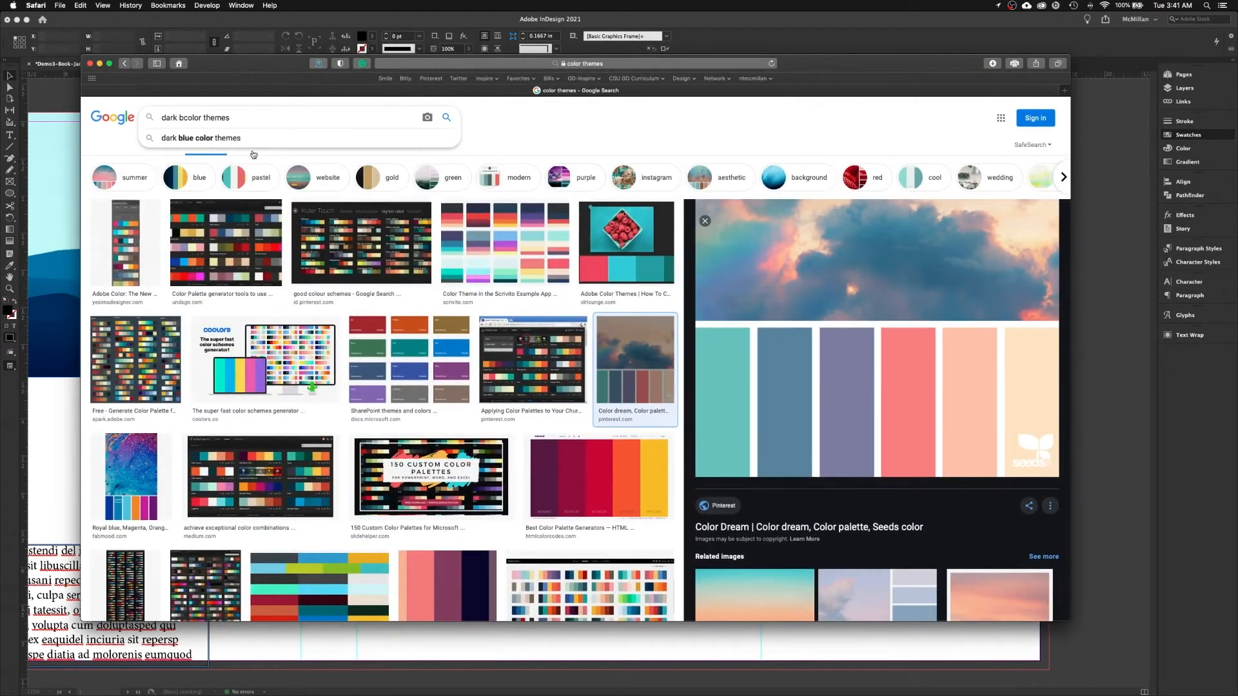
pyautogui.click(245, 138)
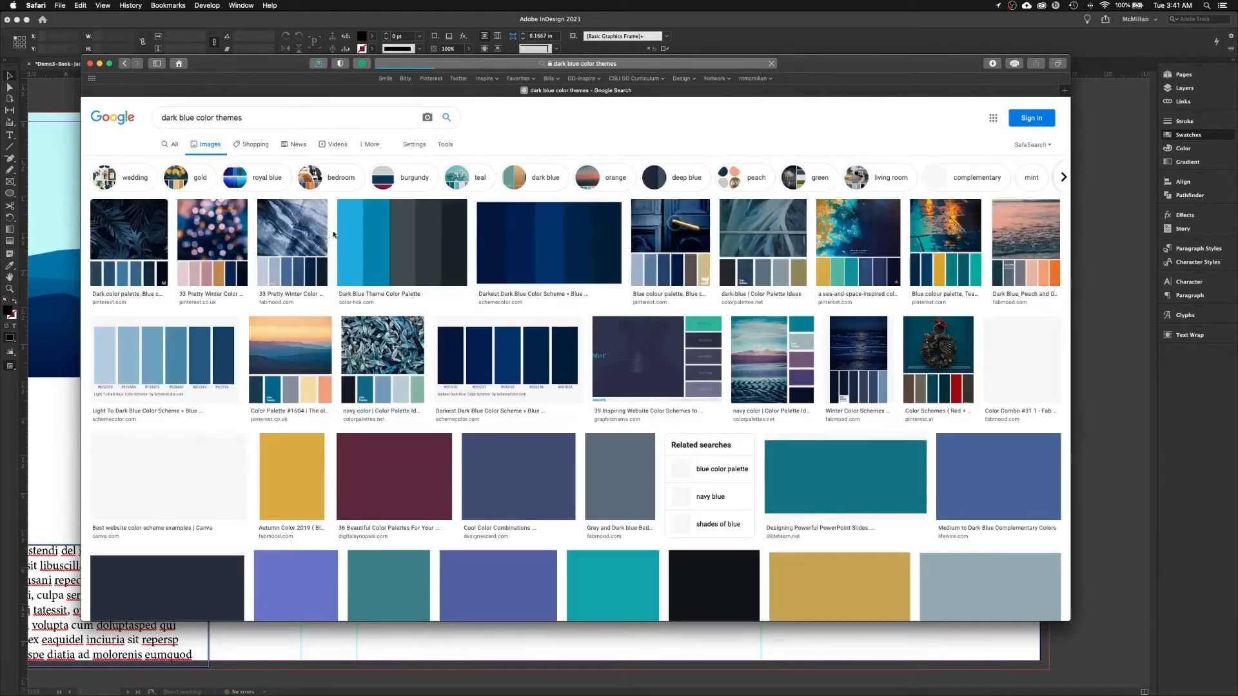
# - Browse the dark blue palette results and open the "navy color | Color Palette Ideas" image with the blue-green leaves
pyautogui.scroll(-2, 331, 234)
pyautogui.scroll(-3, 398, 240)
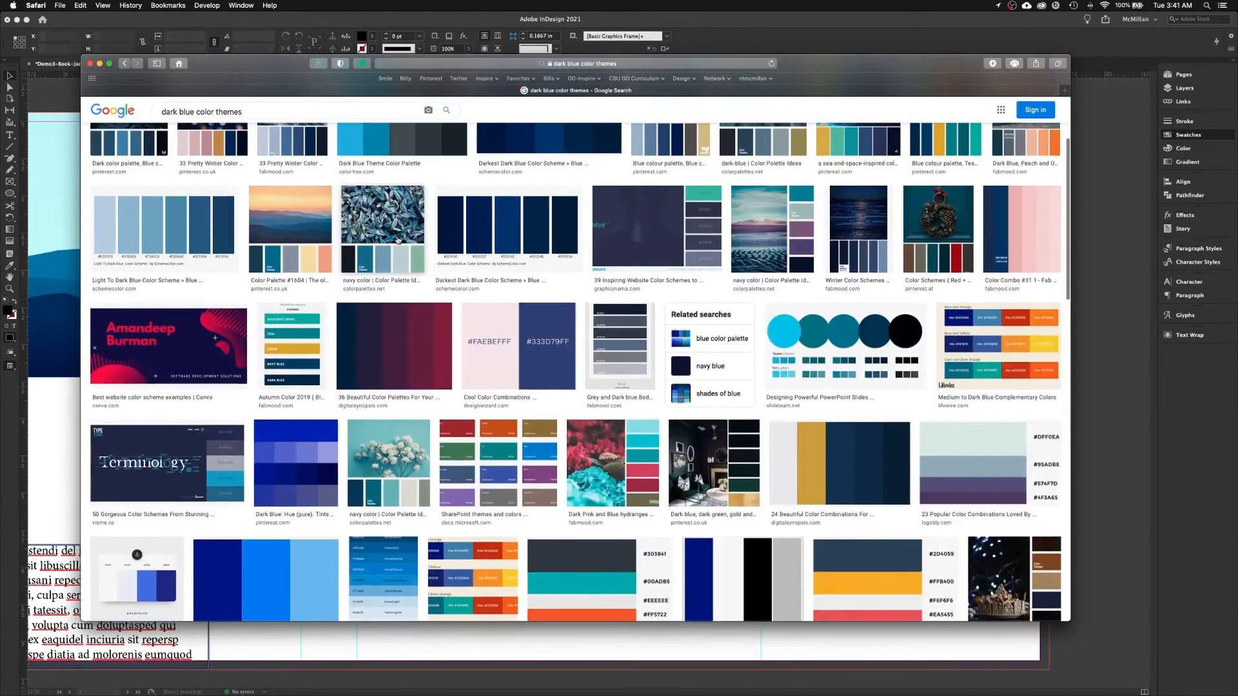
pyautogui.scroll(-3, 397, 241)
pyautogui.scroll(5, 419, 250)
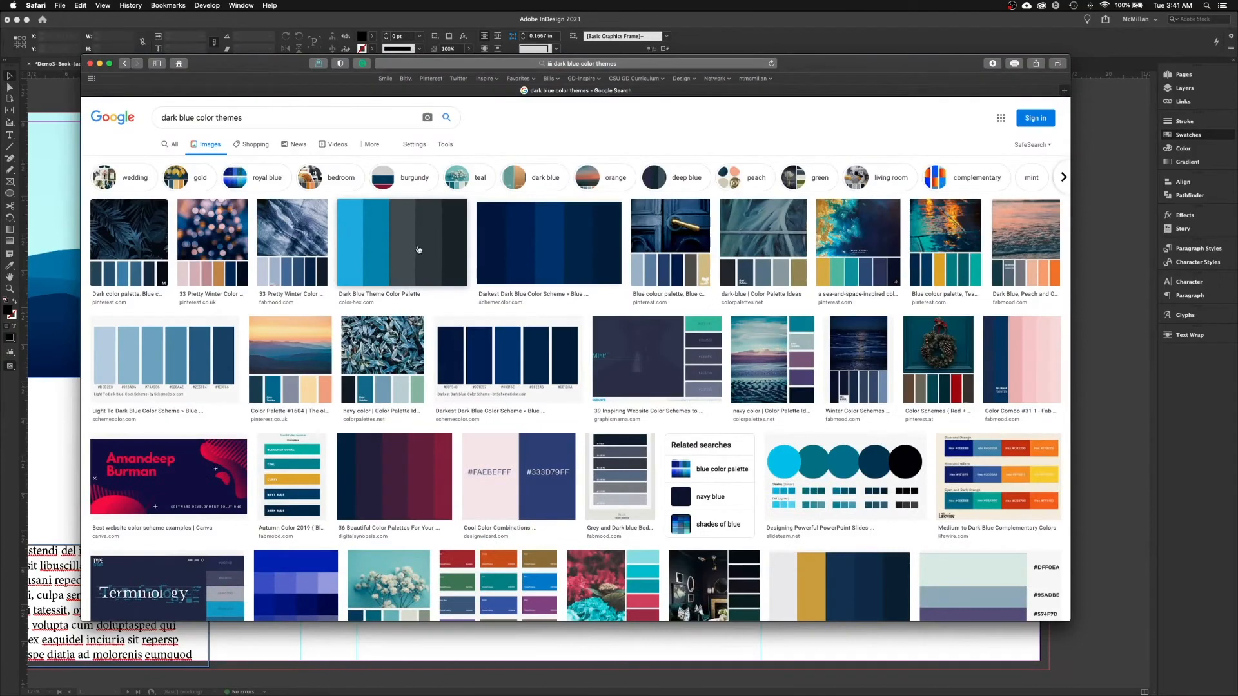
pyautogui.click(372, 364)
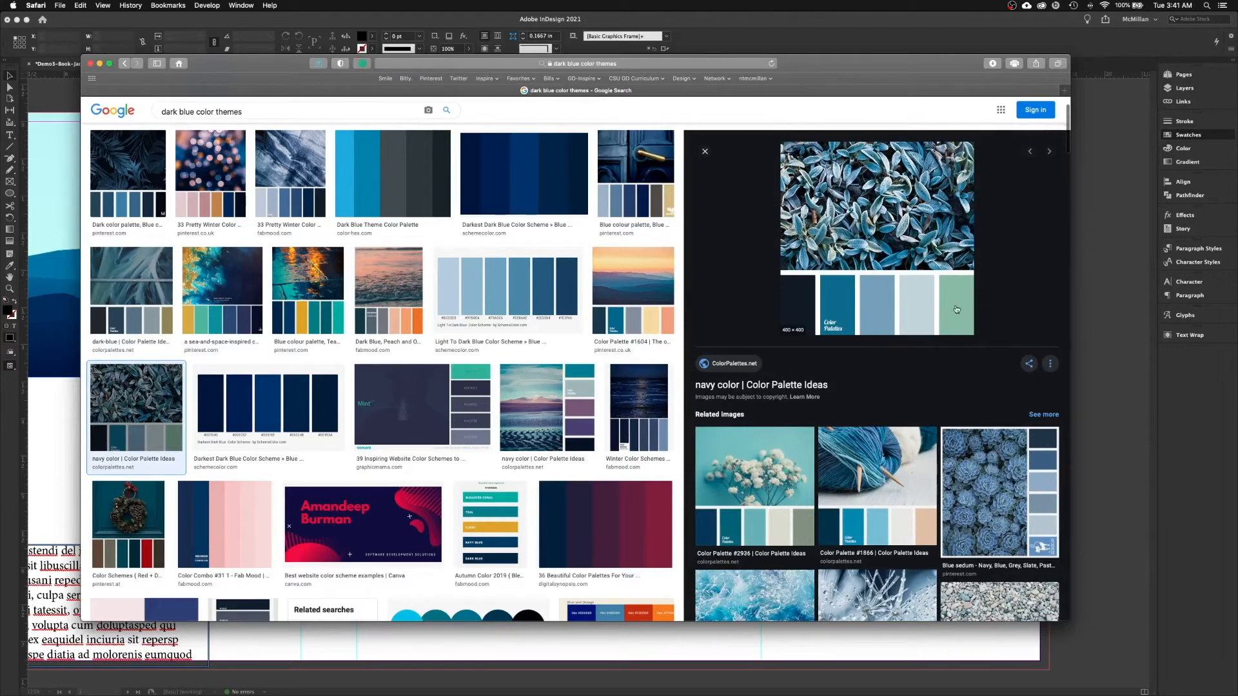
# - Save the navy palette image as color-palette-2968 in a new folder named Images inside the Demo3 folder
pyautogui.rightClick(861, 245)
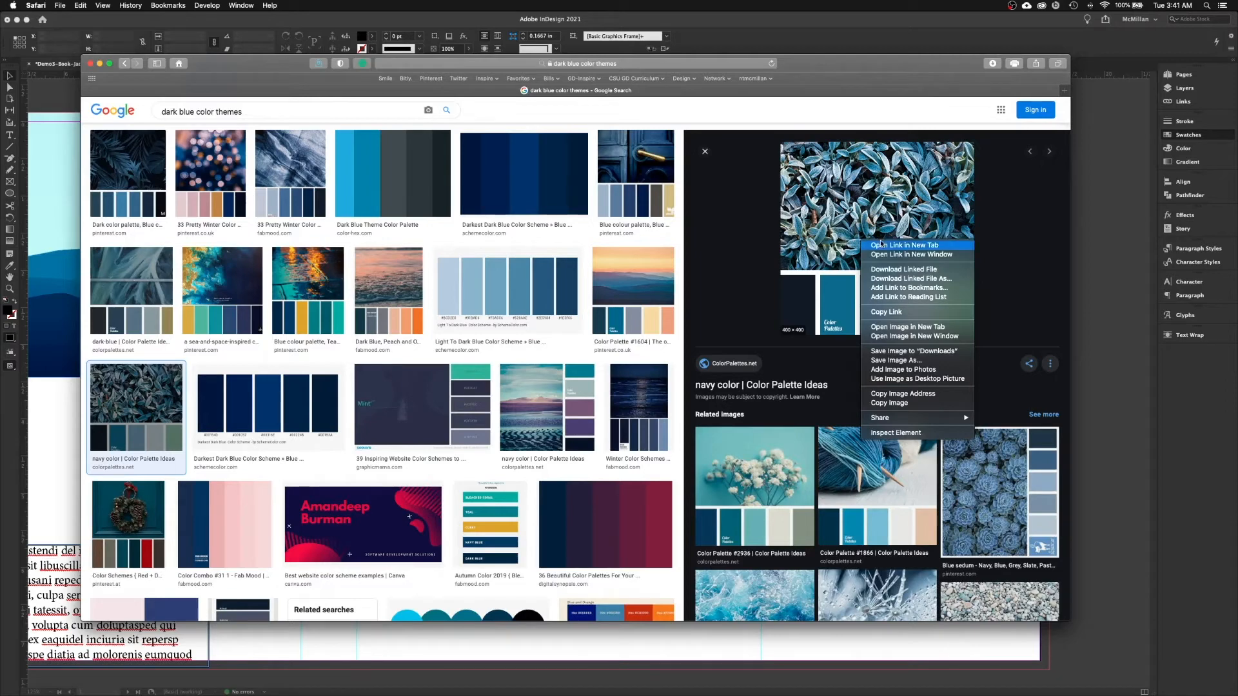
pyautogui.click(886, 362)
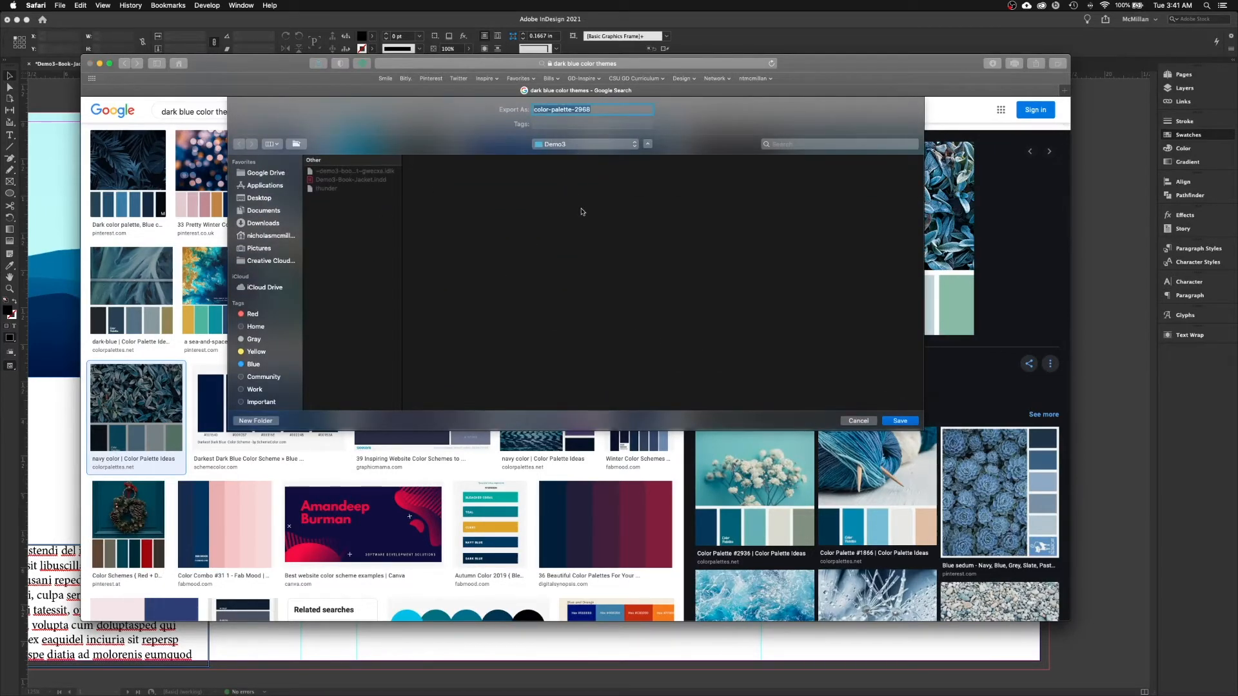
pyautogui.click(252, 422)
pyautogui.write('image')
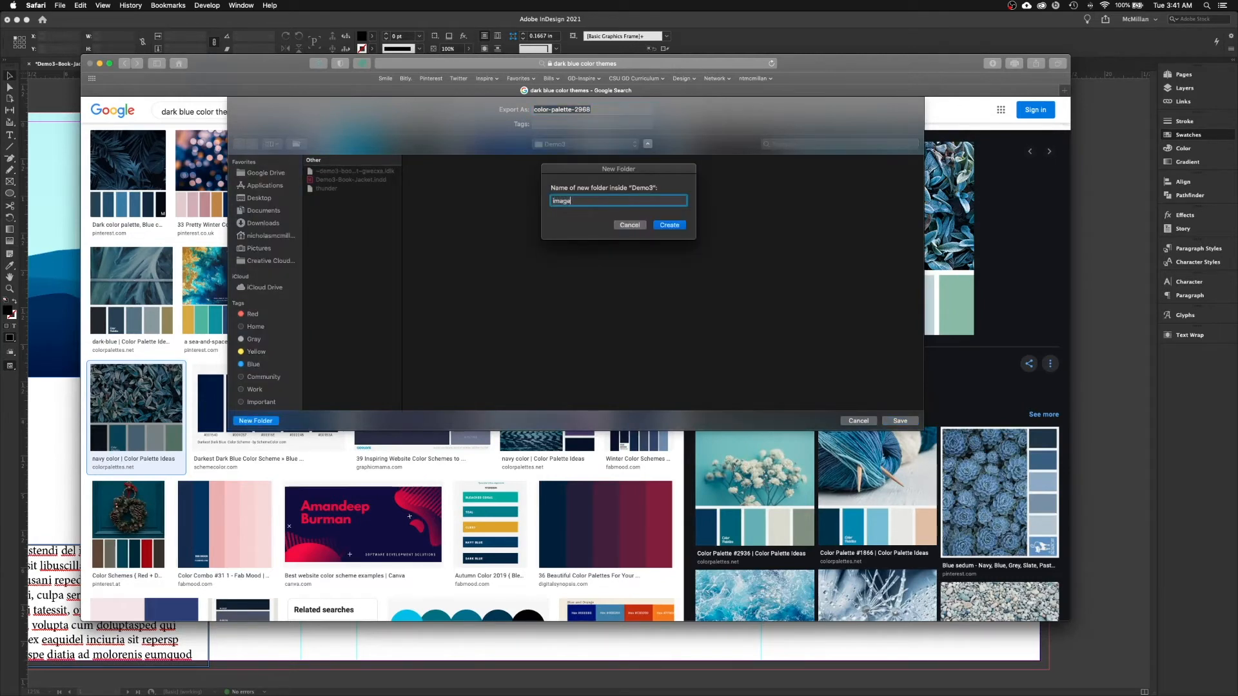
pyautogui.write('s')
pyautogui.press('Return')
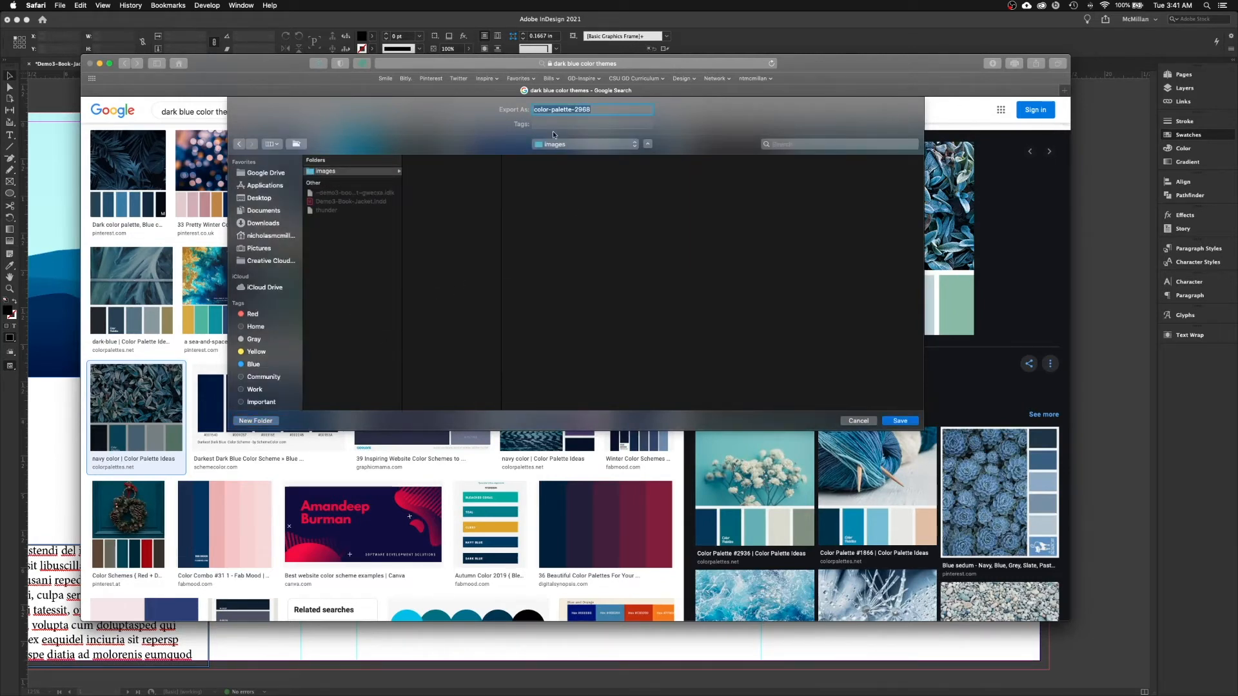
pyautogui.click(900, 421)
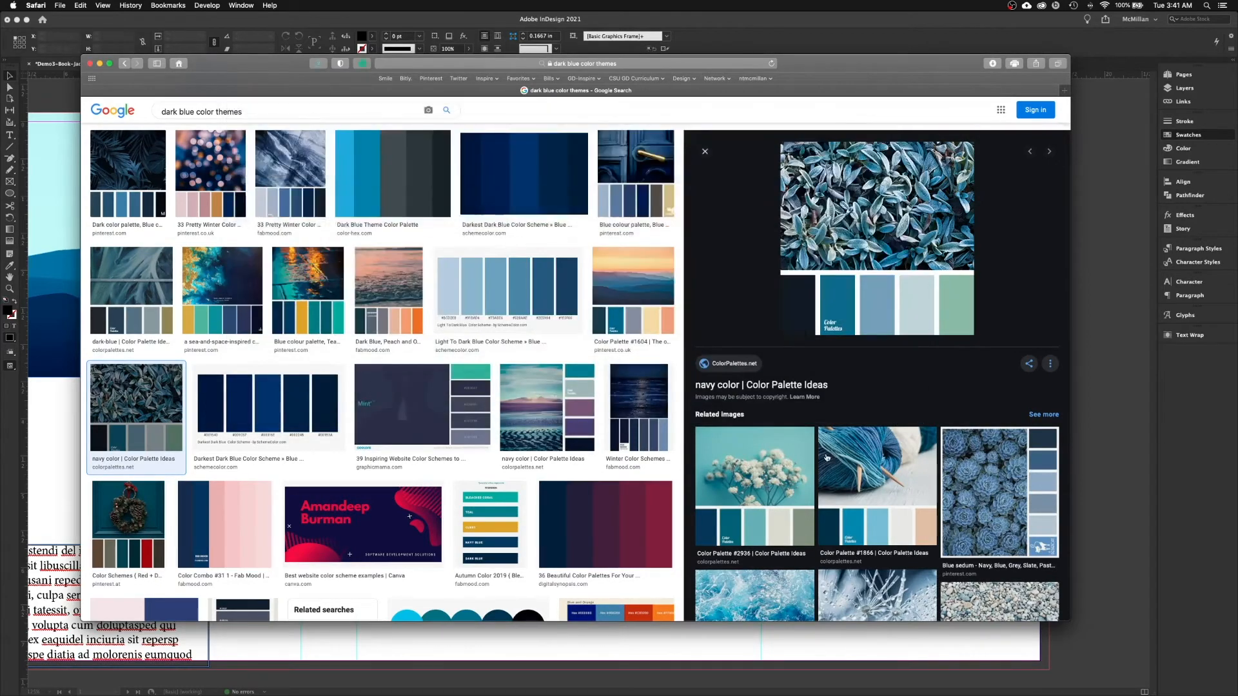
# - Switch back to InDesign and load color-palette-2968 from the Desktop's Demo3 > Images folder for placing
pyautogui.click(1094, 394)
pyautogui.moveTo(739, 434); pyautogui.dragTo(686, 423)
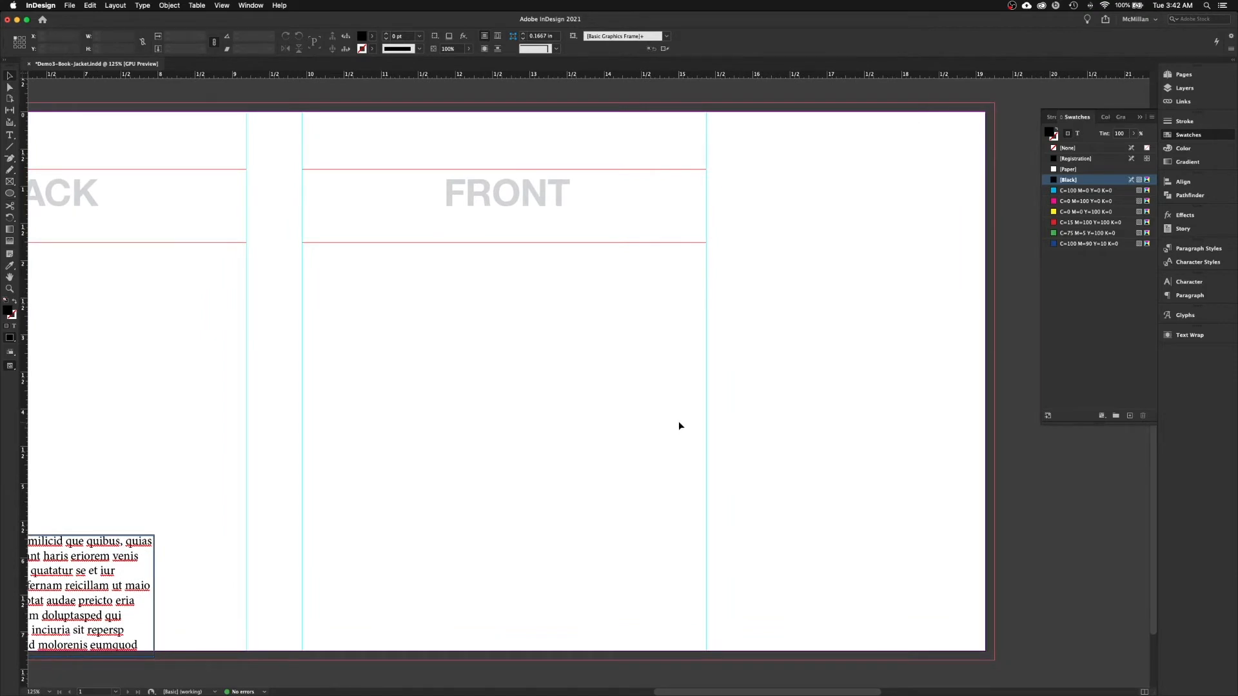
pyautogui.press('super+d')
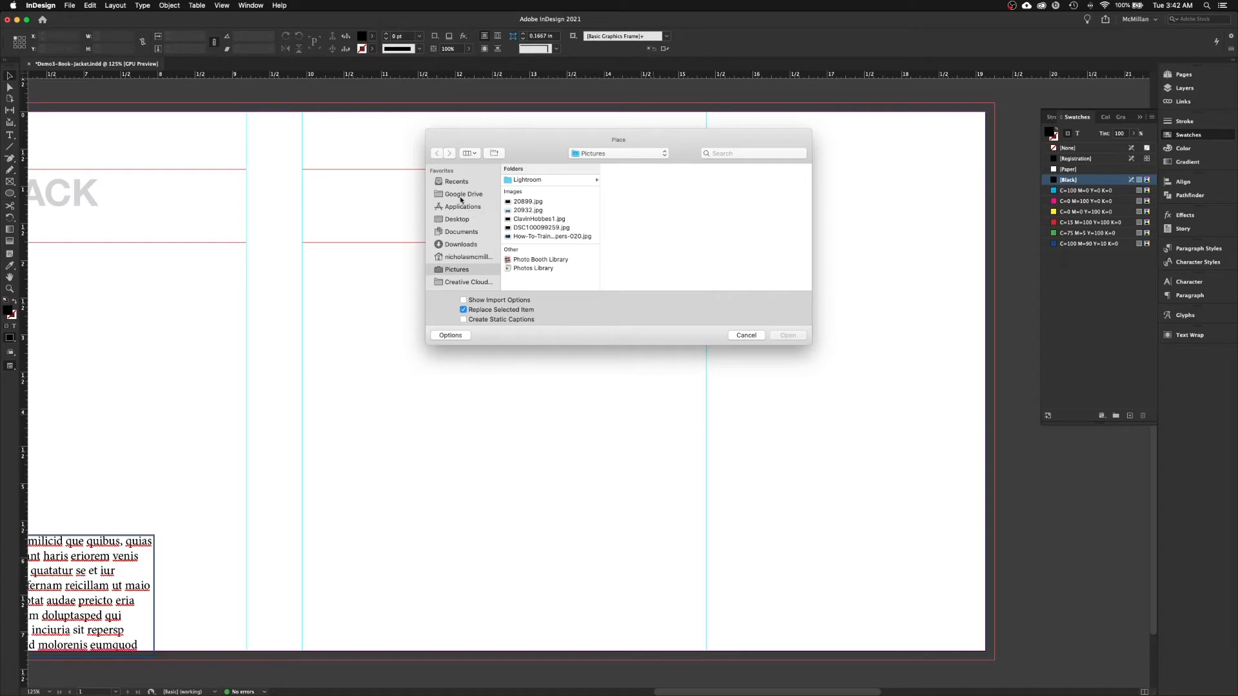
pyautogui.click(457, 220)
pyautogui.click(525, 197)
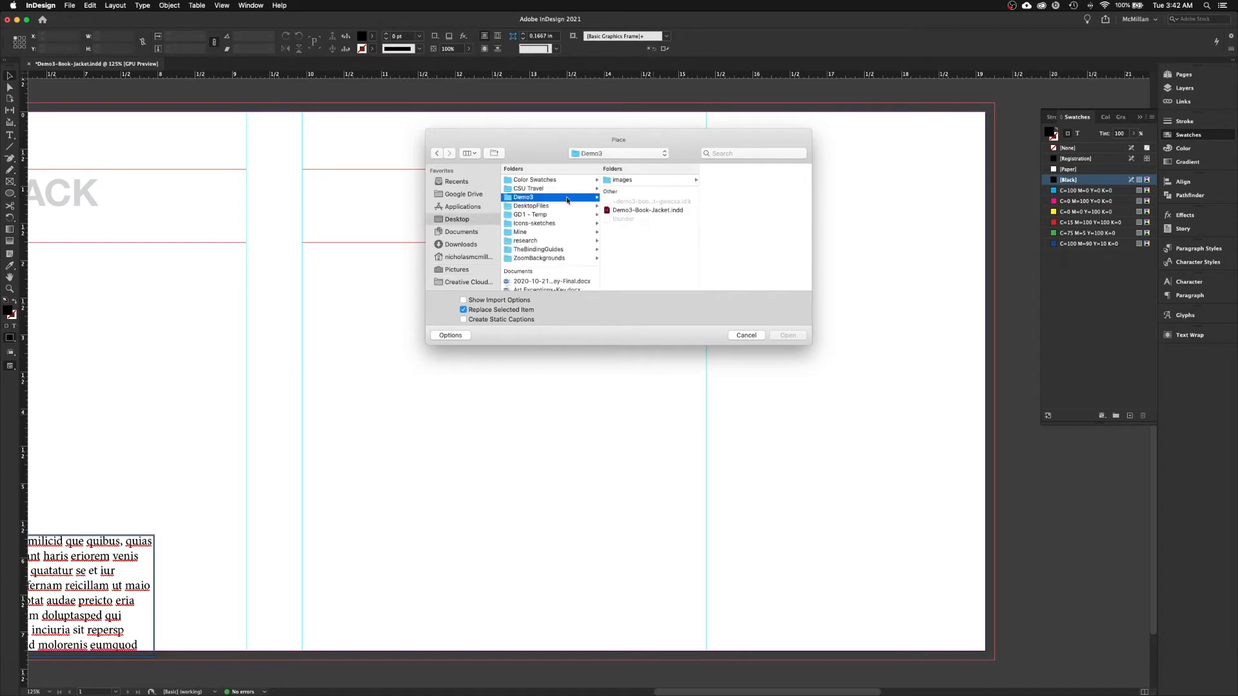
pyautogui.click(648, 181)
pyautogui.click(740, 181)
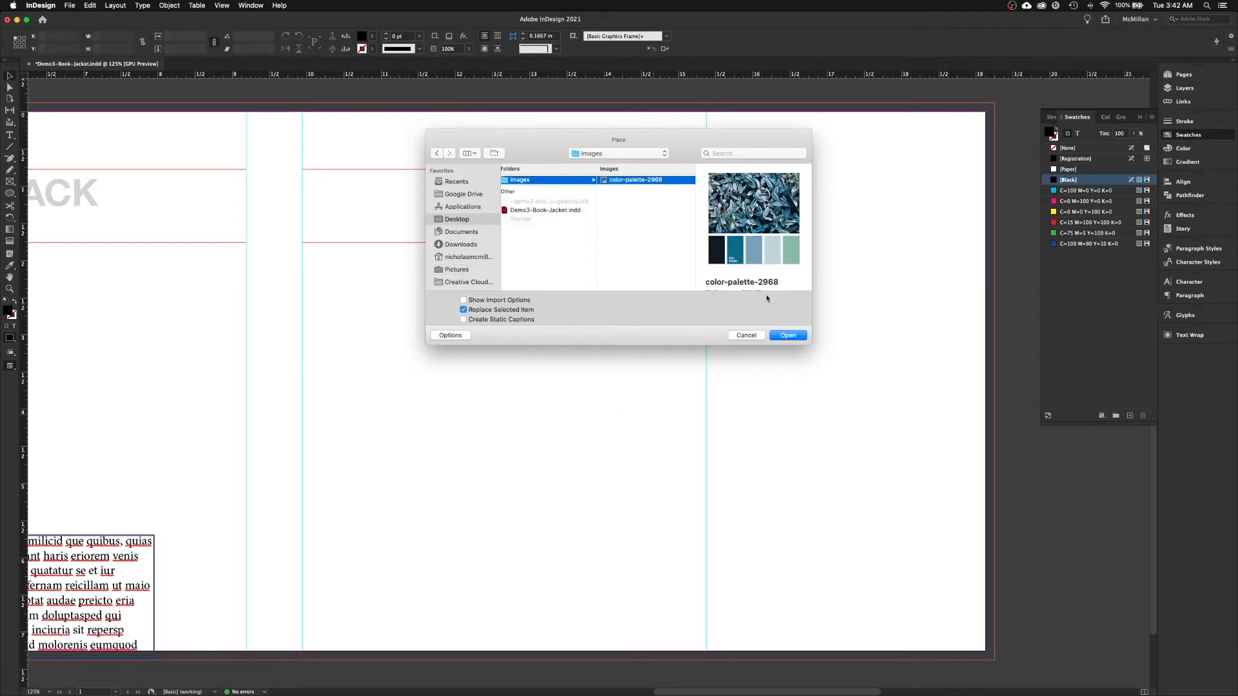
pyautogui.click(787, 336)
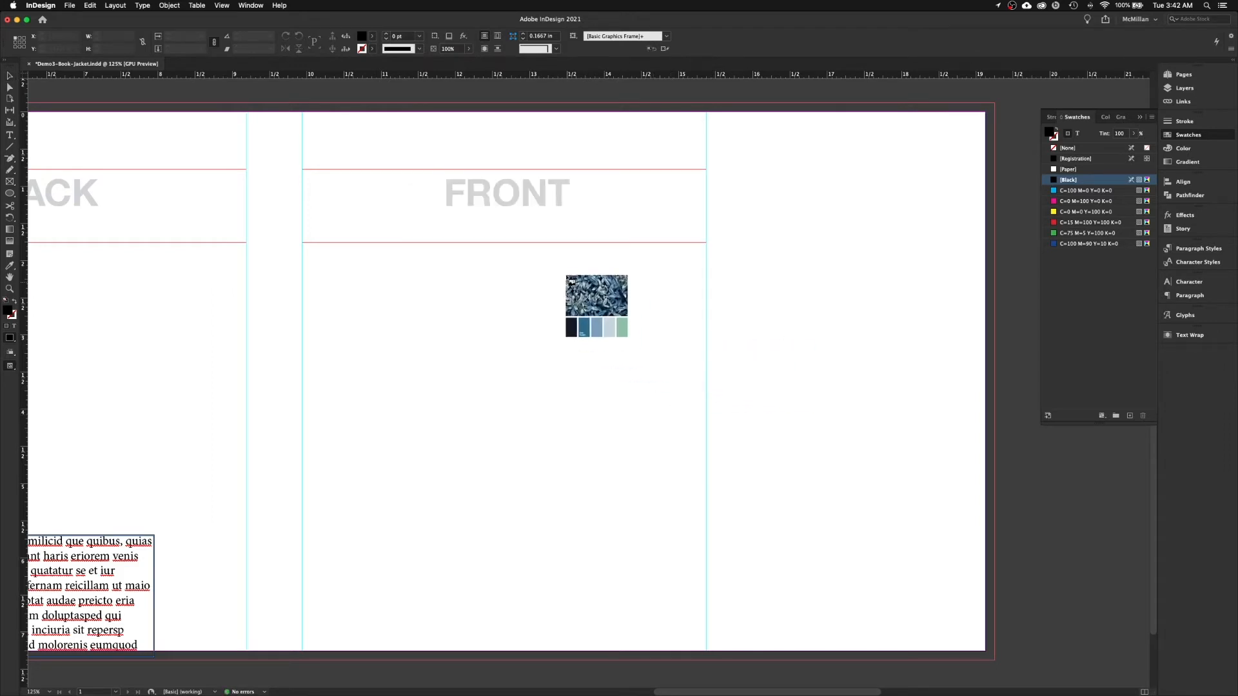
# - Place the palette image, shrink its frame and content to about 3.76 in square, and move it beside the front cover over the flap
pyautogui.click(570, 278)
pyautogui.moveTo(800, 479); pyautogui.dragTo(774, 413)
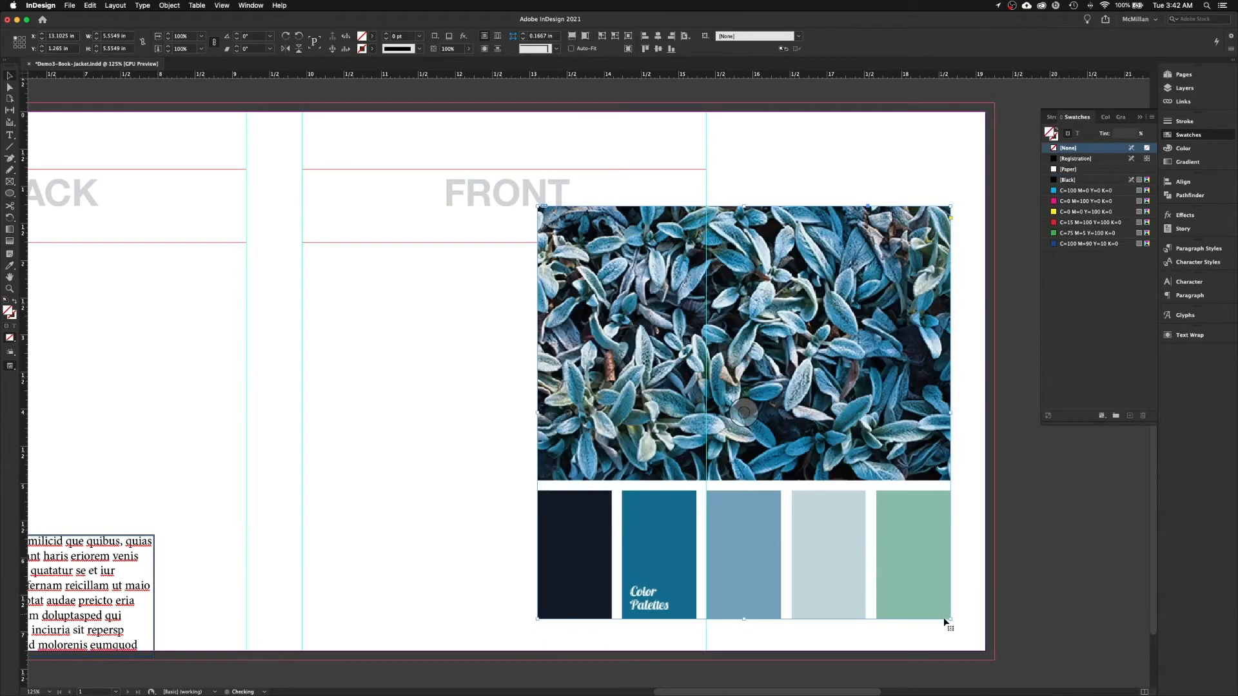
pyautogui.moveTo(938, 610); pyautogui.dragTo(817, 485)
pyautogui.moveTo(755, 423); pyautogui.dragTo(888, 465)
pyautogui.click(563, 508)
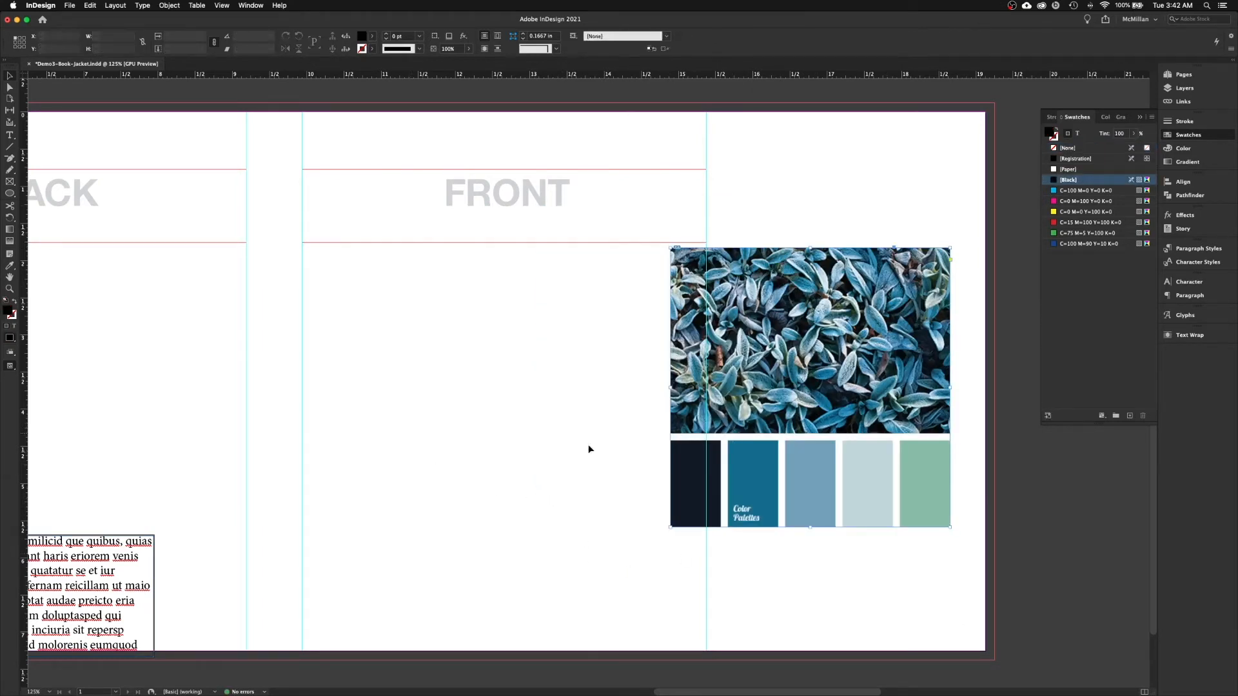
# - With nothing selected, draw a black-filled square about 0.575 in wide below the FRONT heading
pyautogui.press('super+a')
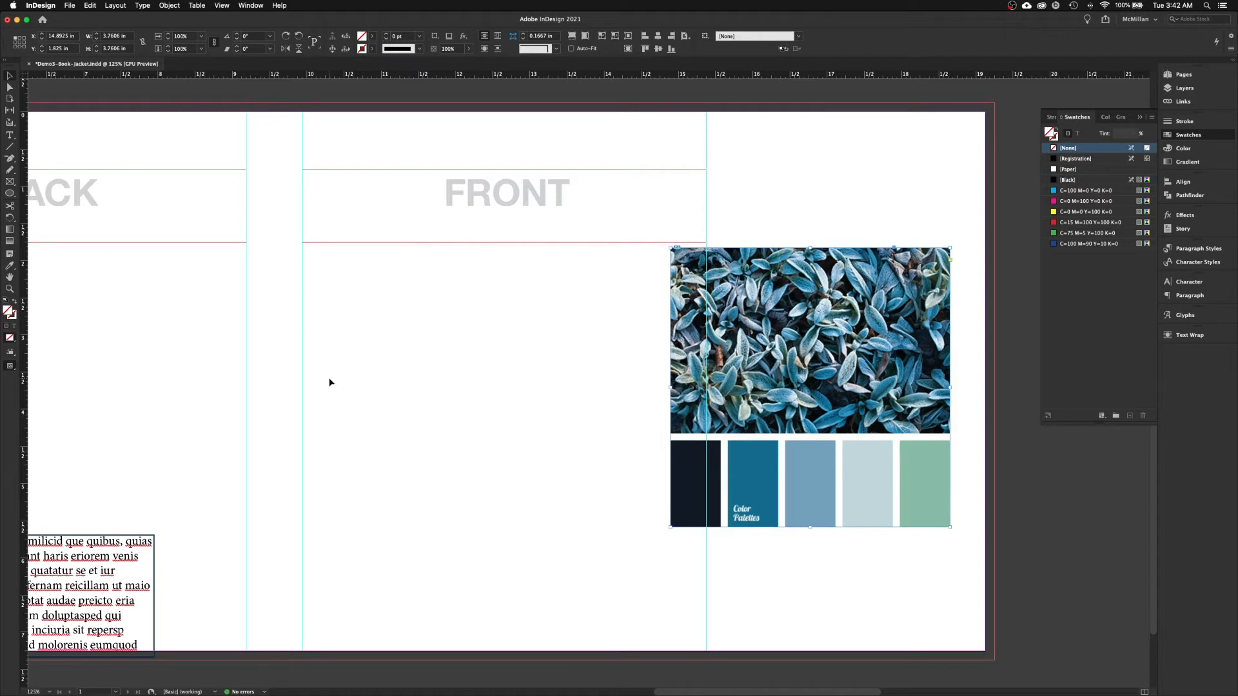
pyautogui.press('m')
pyautogui.press('shift+super+a')
pyautogui.moveTo(426, 261); pyautogui.dragTo(469, 303)
pyautogui.press('v')
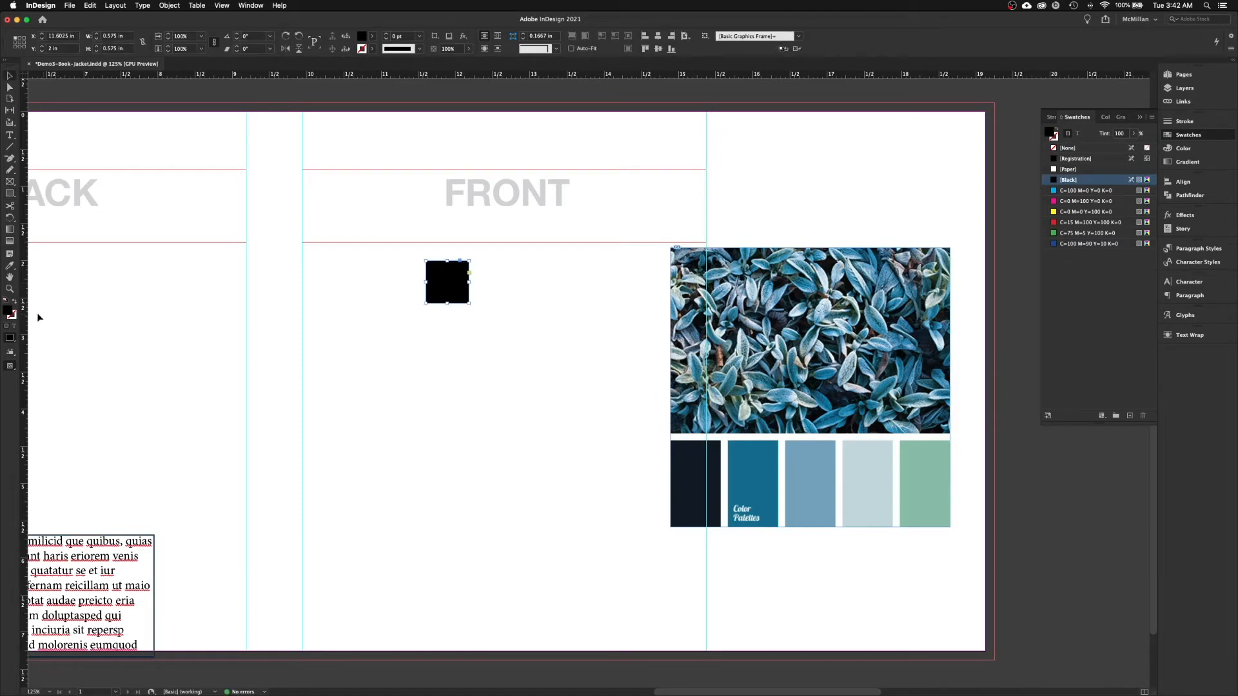
# - Duplicate the black square downward four times to form an evenly spaced column of five squares
pyautogui.moveTo(453, 289); pyautogui.dragTo(462, 336)
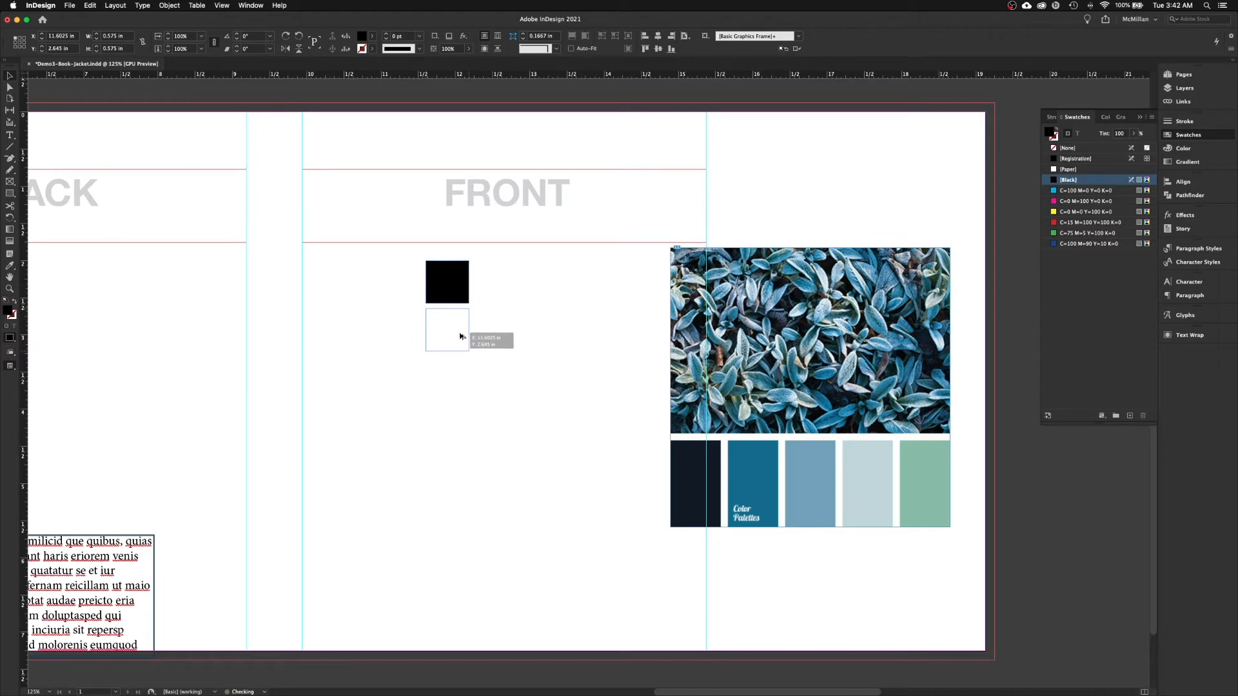
pyautogui.moveTo(462, 336); pyautogui.dragTo(464, 431)
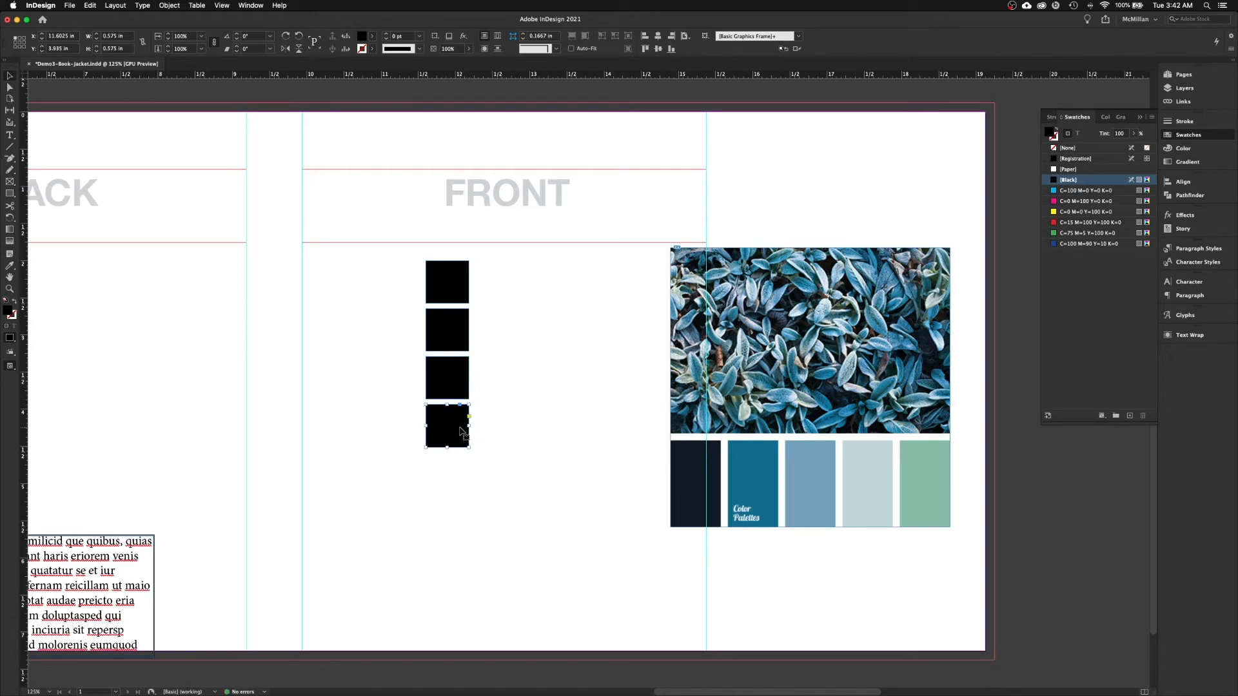
pyautogui.moveTo(462, 430); pyautogui.dragTo(463, 480)
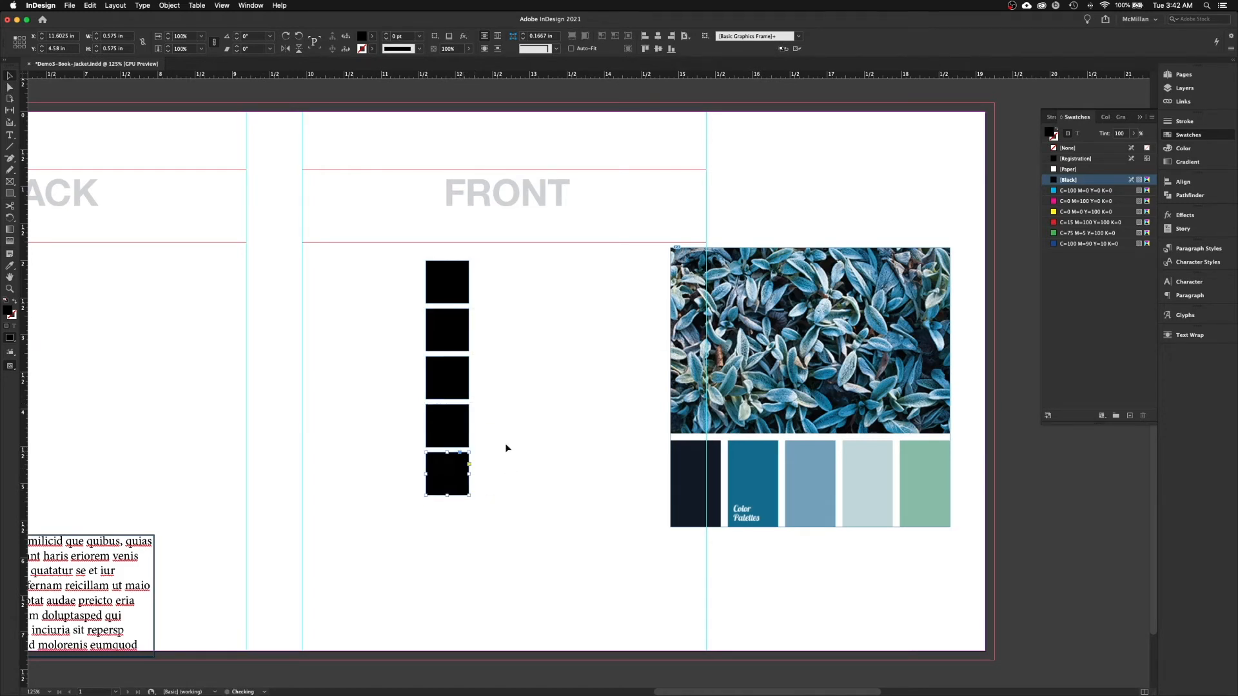
# - Sample the palette's dark navy onto the top square with the Eyedropper and apply it to the second and third squares too
pyautogui.click(440, 289)
pyautogui.press('i')
pyautogui.click(696, 460)
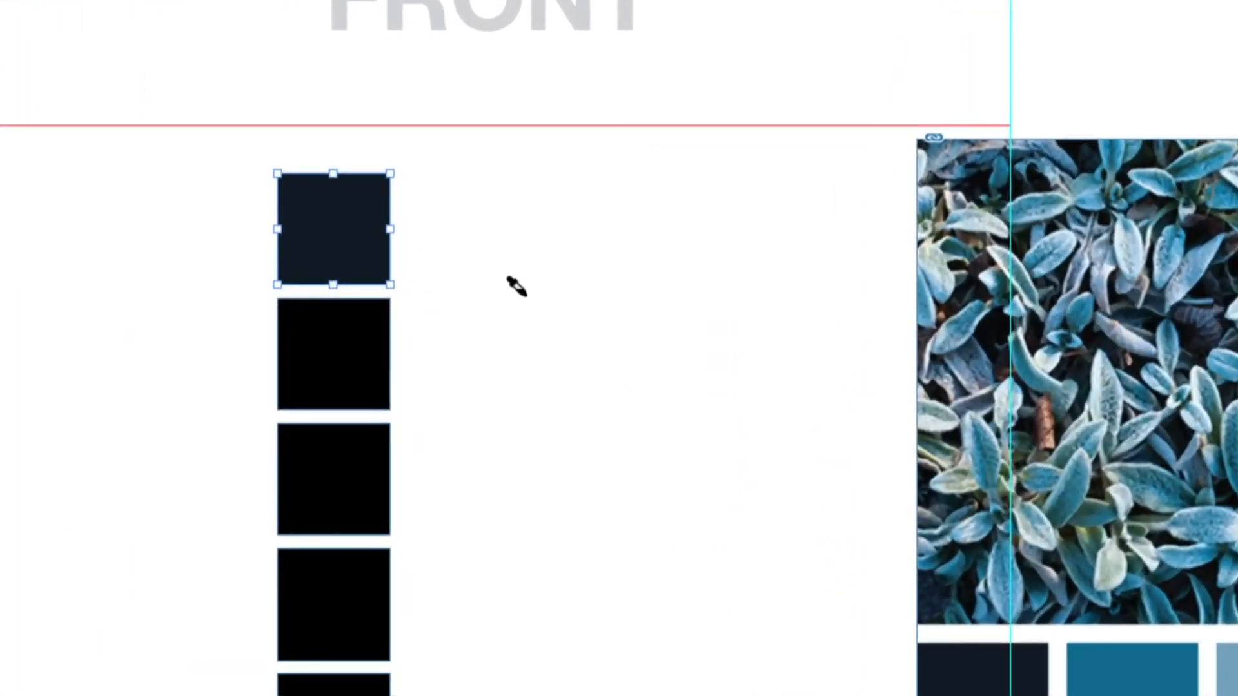
pyautogui.click(337, 348)
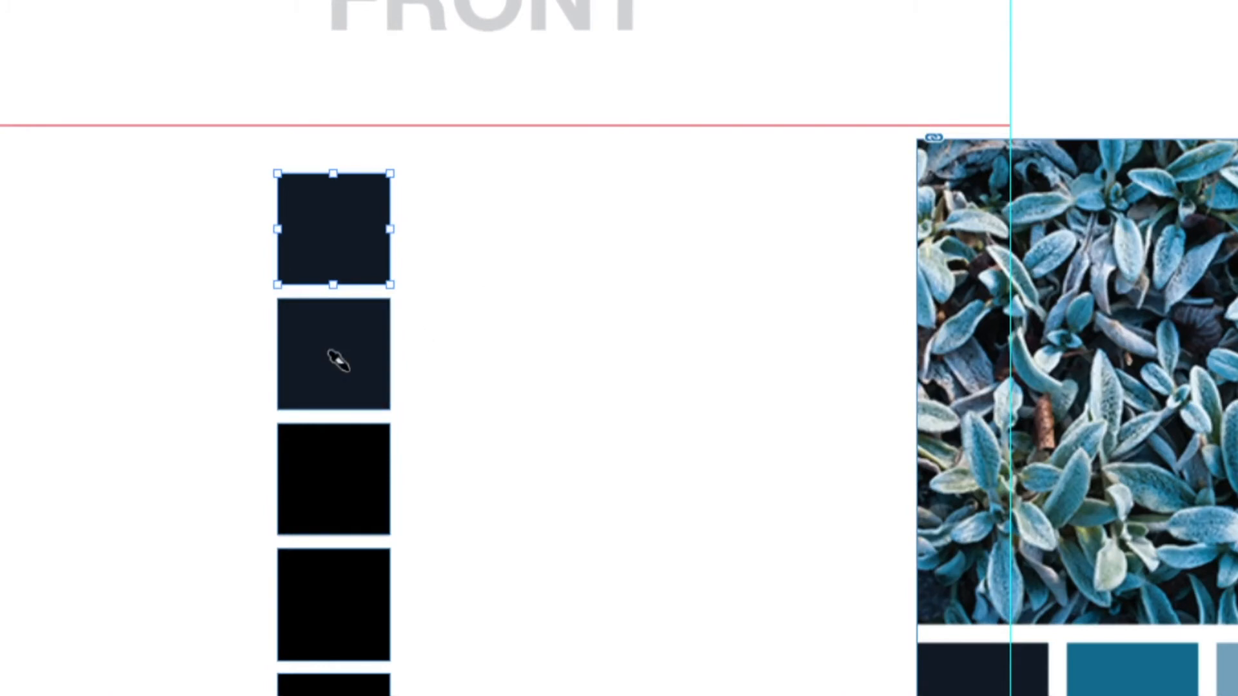
pyautogui.click(326, 459)
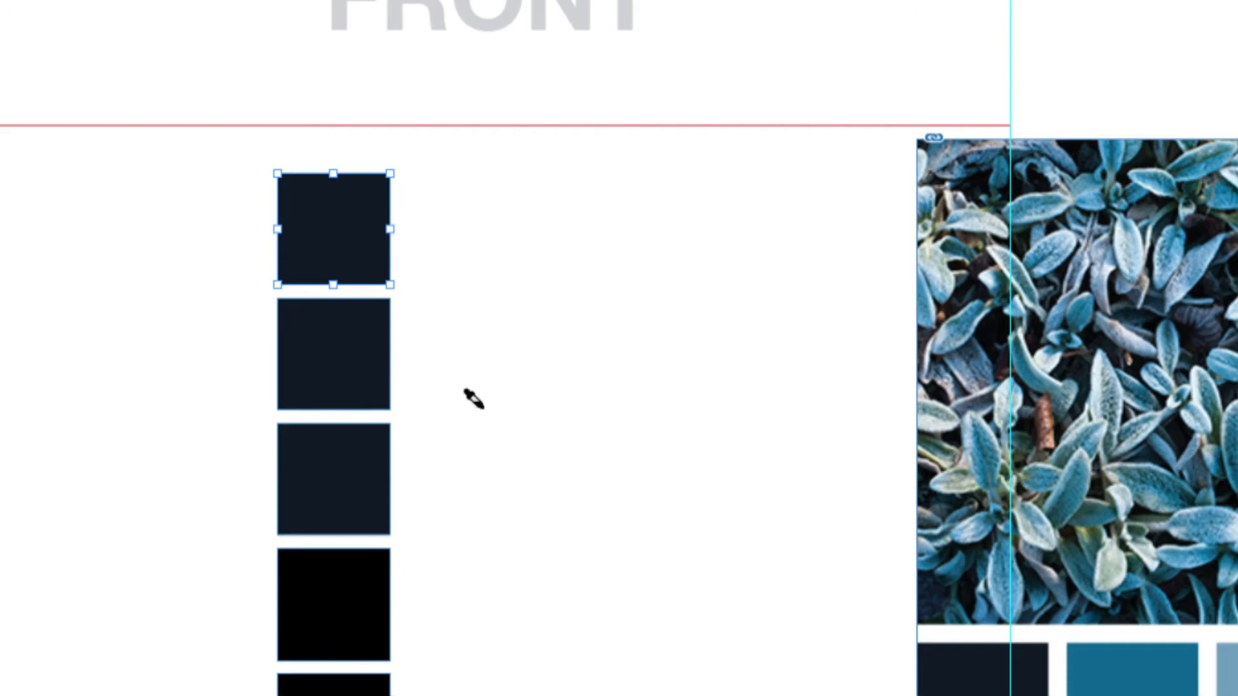
# - Fill the second square with the palette's teal blue and the third with its medium blue, using the Eyedropper
pyautogui.click(362, 376)
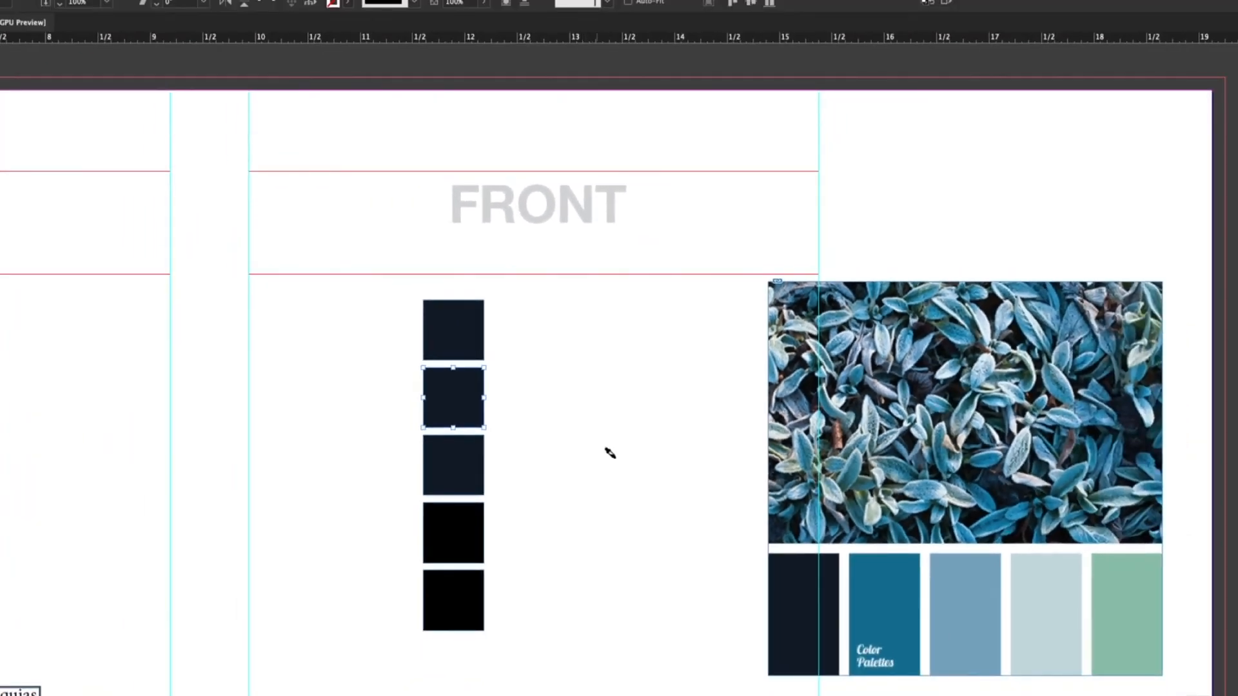
pyautogui.click(779, 565)
pyautogui.click(908, 582)
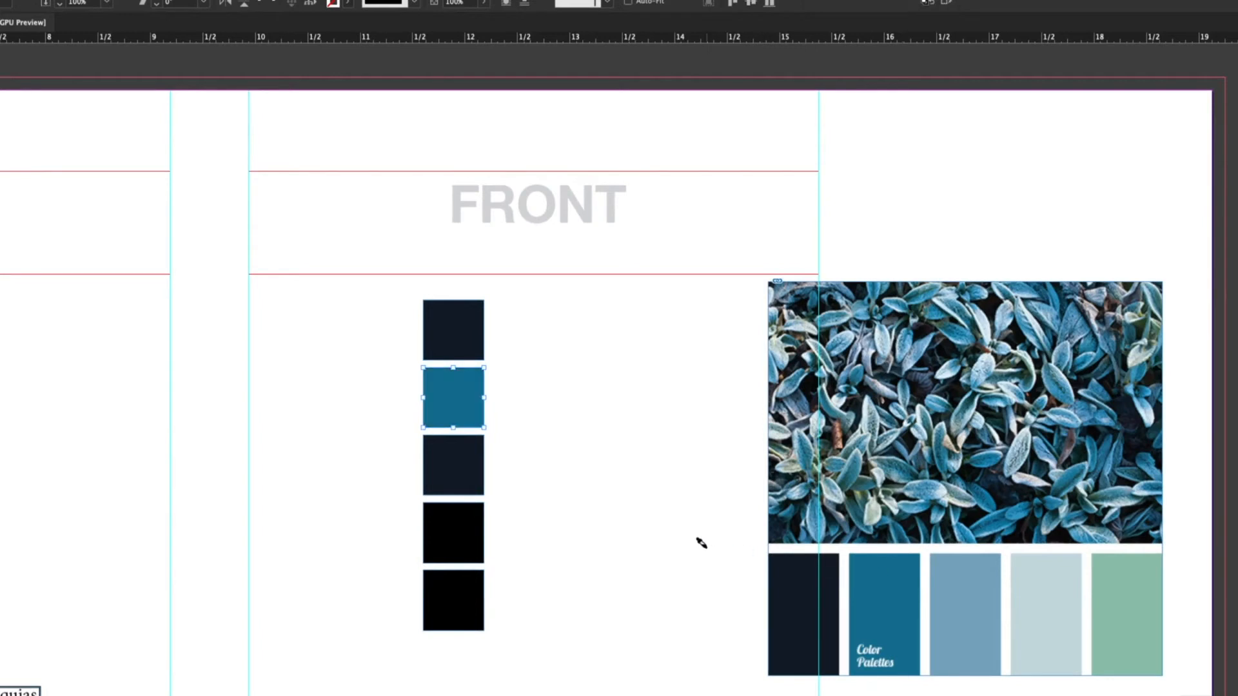
pyautogui.hscroll(-1, 645, 529)
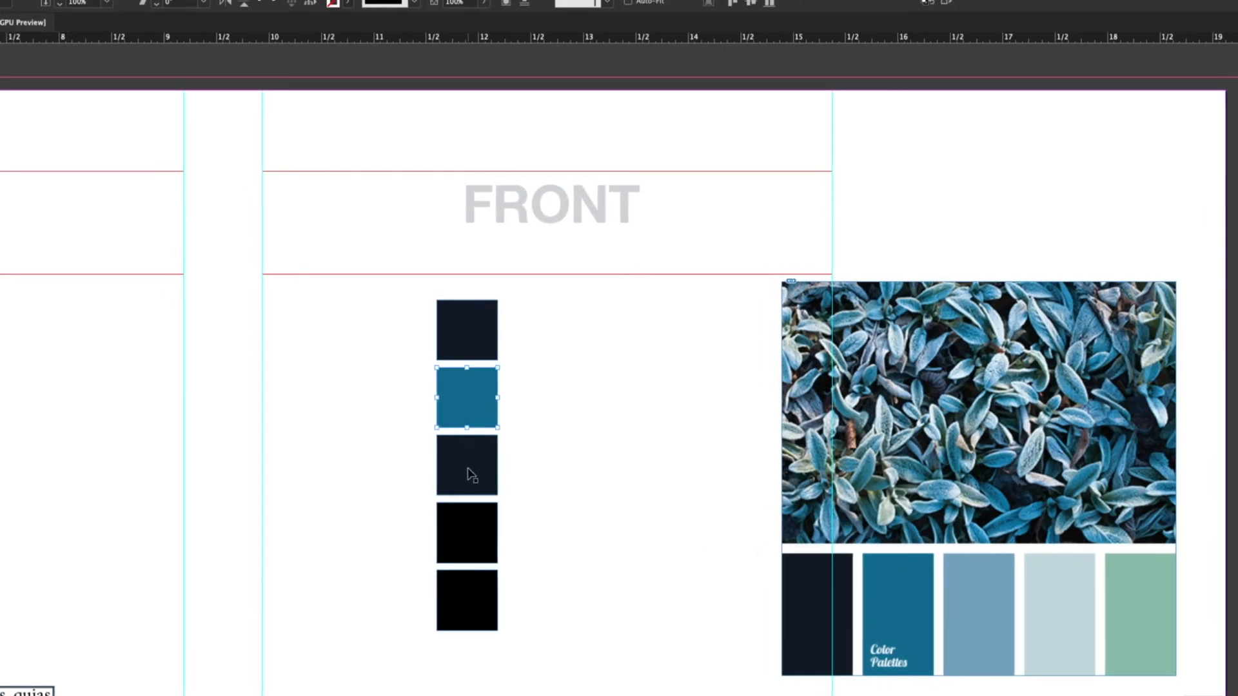
pyautogui.keyDown('super'); pyautogui.click(472, 475); pyautogui.keyUp('super')
pyautogui.click(989, 598)
# - Fill the fourth square with the palette's pale blue-gray and the fifth with its green using the Eyedropper, then deselect everything
pyautogui.keyDown('super'); pyautogui.click(482, 542); pyautogui.keyUp('super')
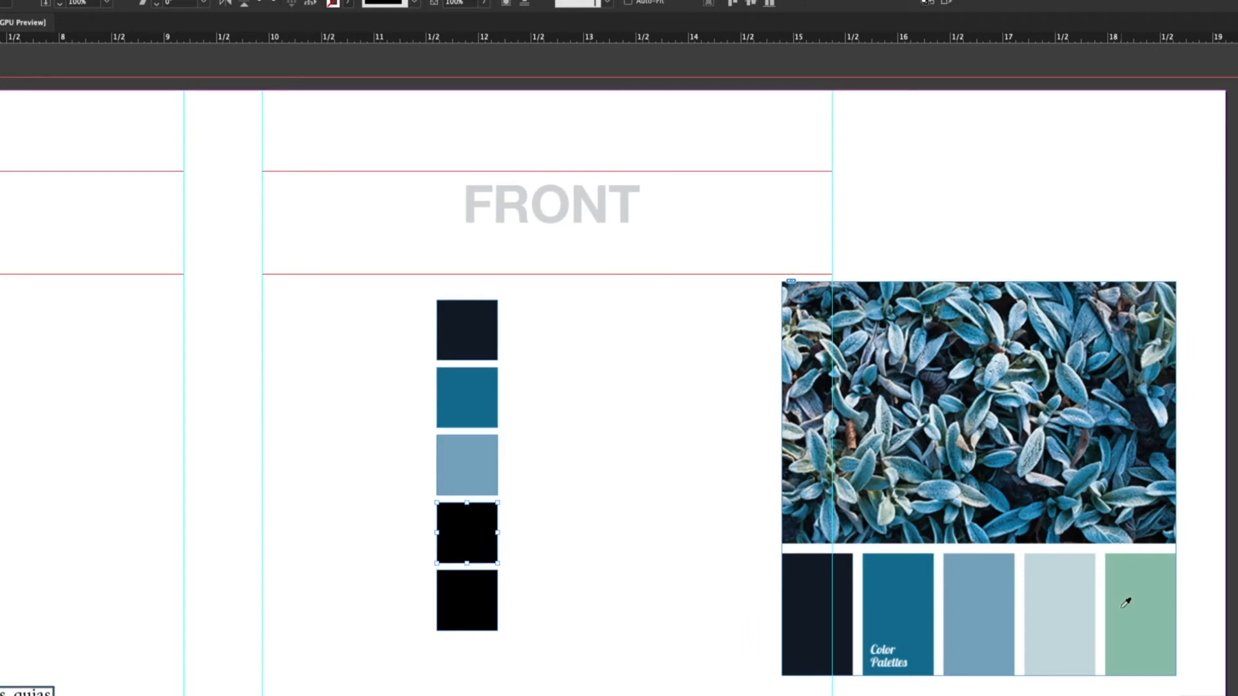
pyautogui.click(1078, 605)
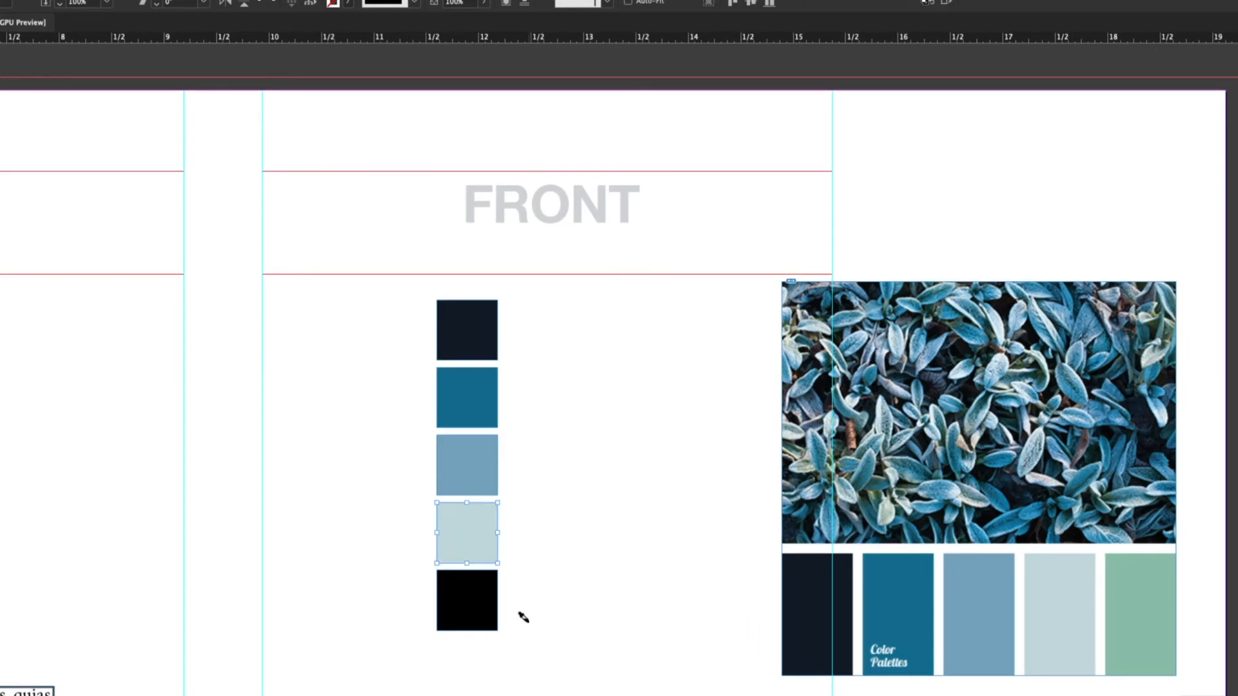
pyautogui.keyDown('super'); pyautogui.click(476, 606); pyautogui.keyUp('super')
pyautogui.click(1136, 618)
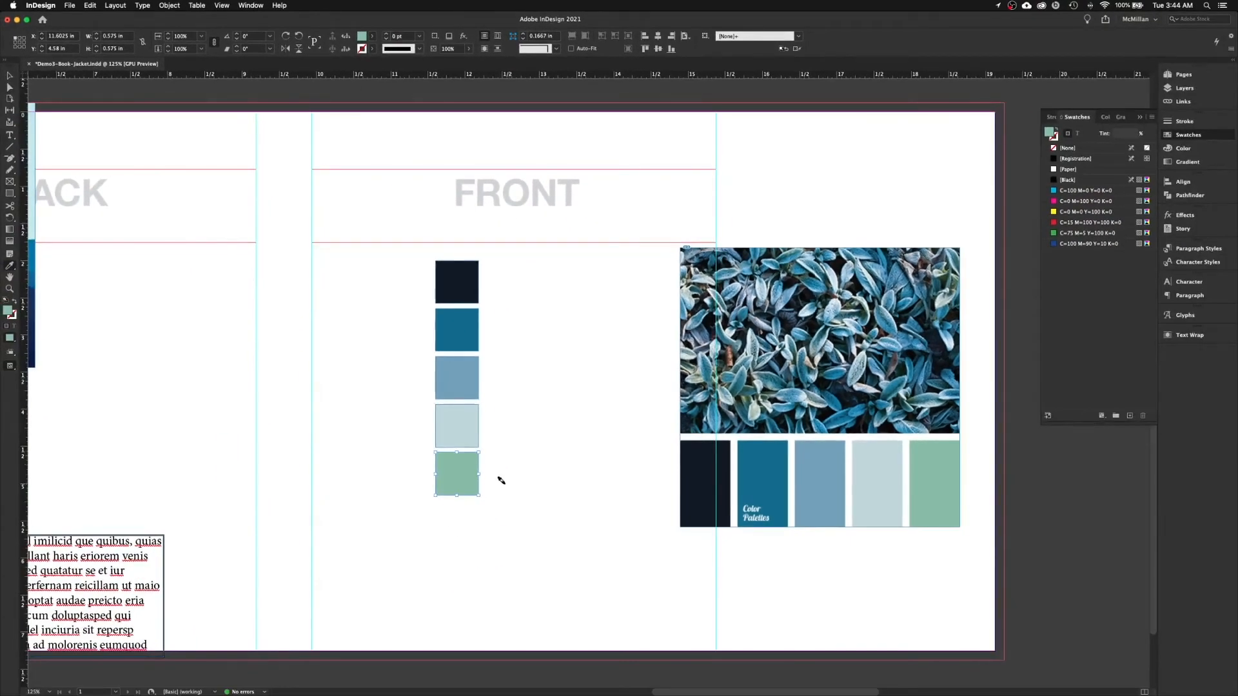
pyautogui.press('v')
pyautogui.click(530, 451)
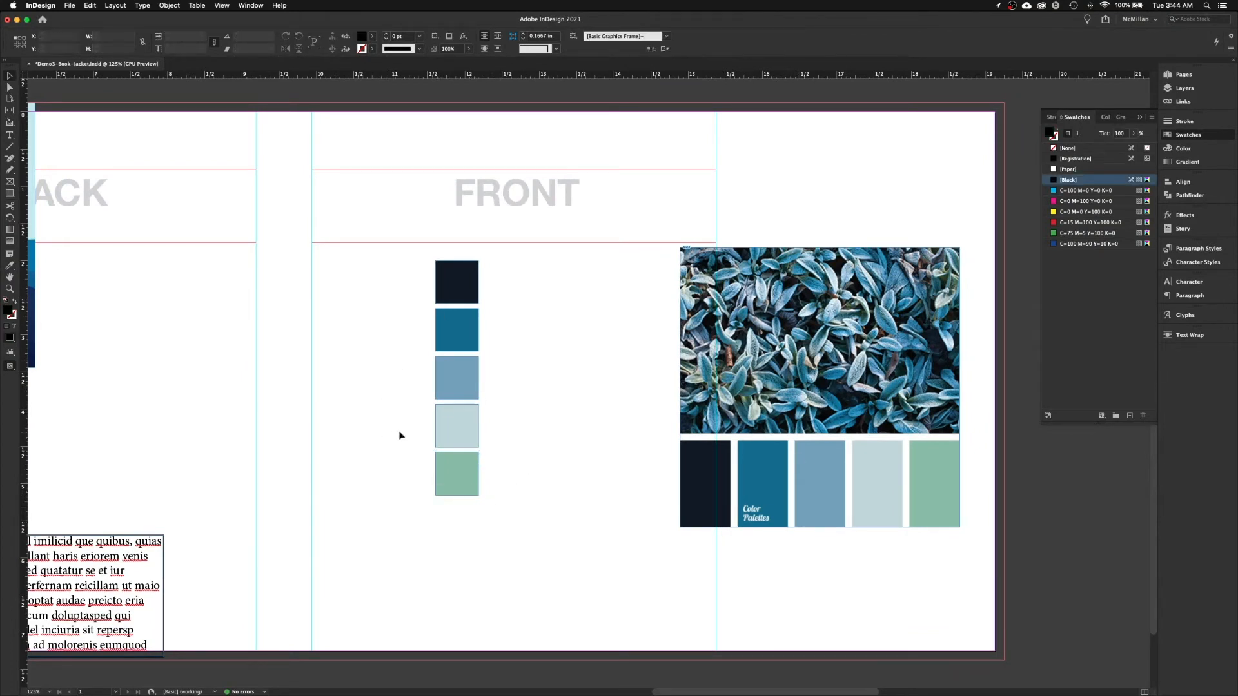
# - Delete the placed color palette image and move the column of five squares onto the blank flap beyond the FRONT panel
pyautogui.click(690, 391)
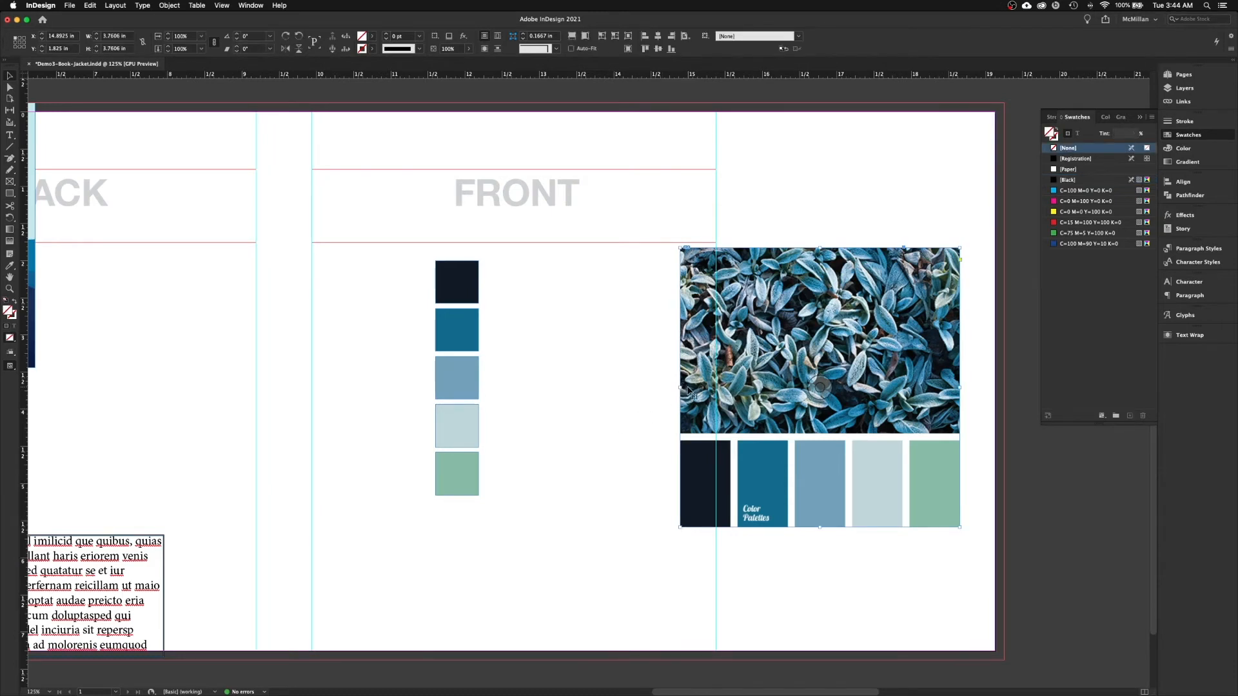
pyautogui.press('Delete')
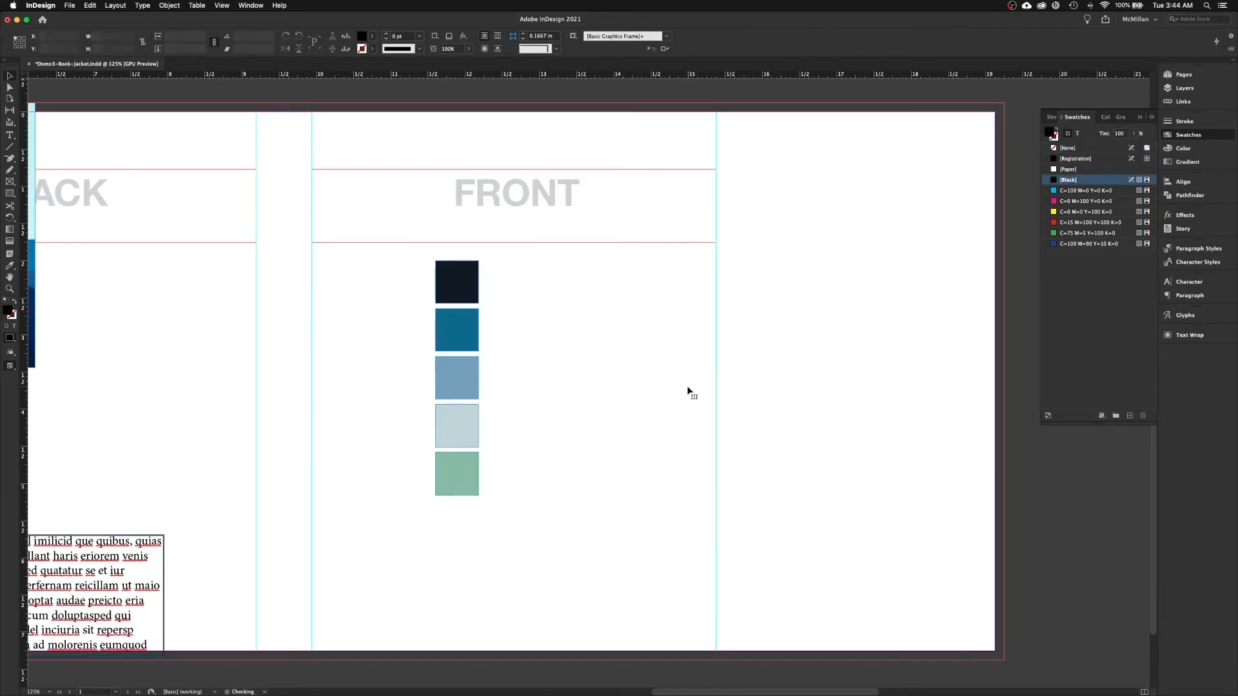
pyautogui.click(456, 268)
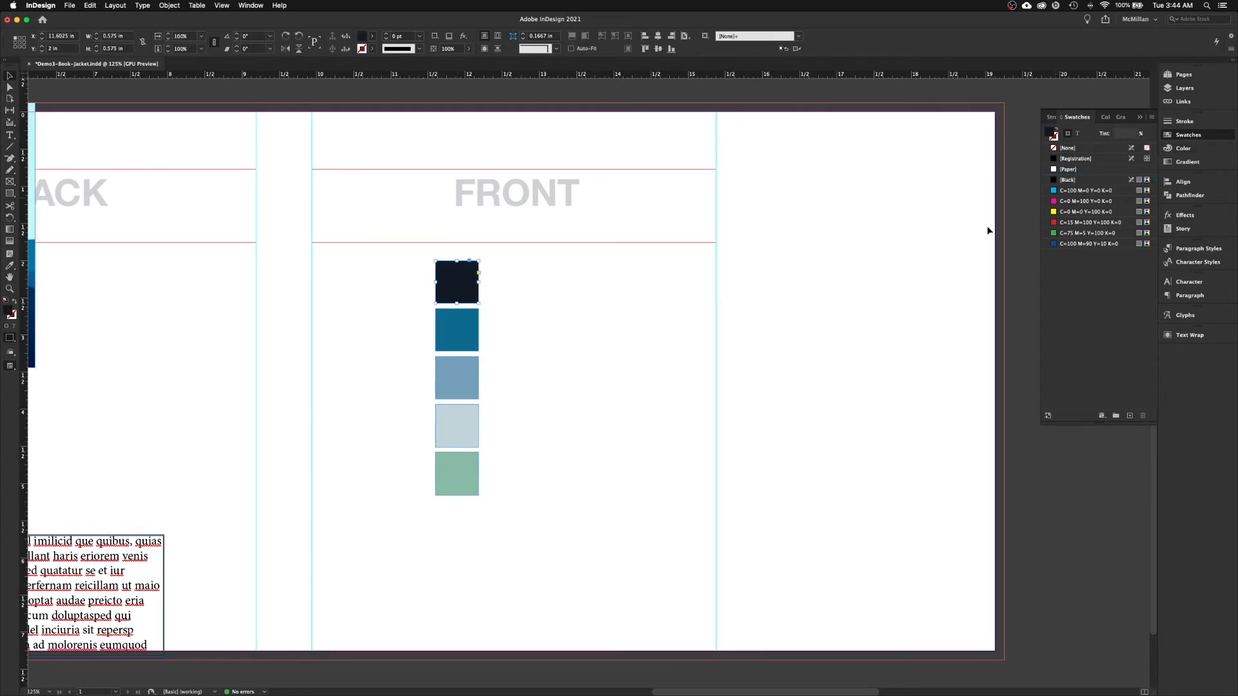
pyautogui.moveTo(421, 268); pyautogui.dragTo(500, 523)
pyautogui.moveTo(467, 478); pyautogui.dragTo(909, 386)
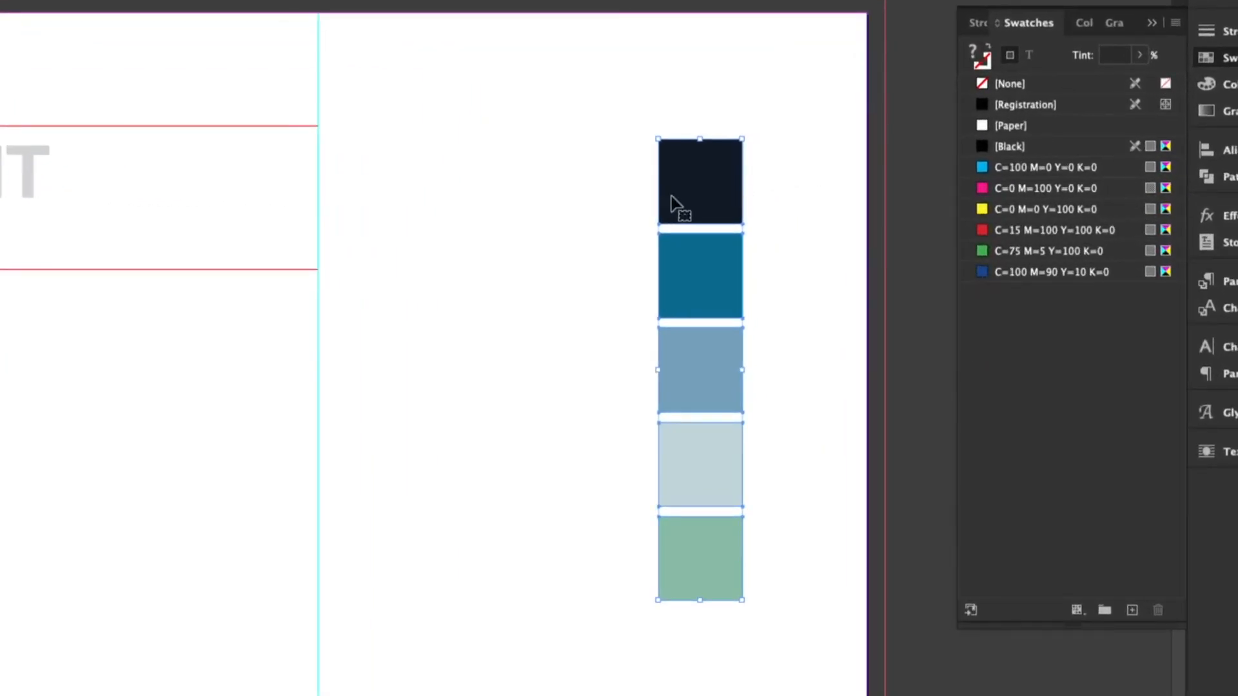
# - Create a process color swatch from the top dark navy square, converting its color mode from RGB to CMYK
pyautogui.click(789, 191)
pyautogui.click(727, 193)
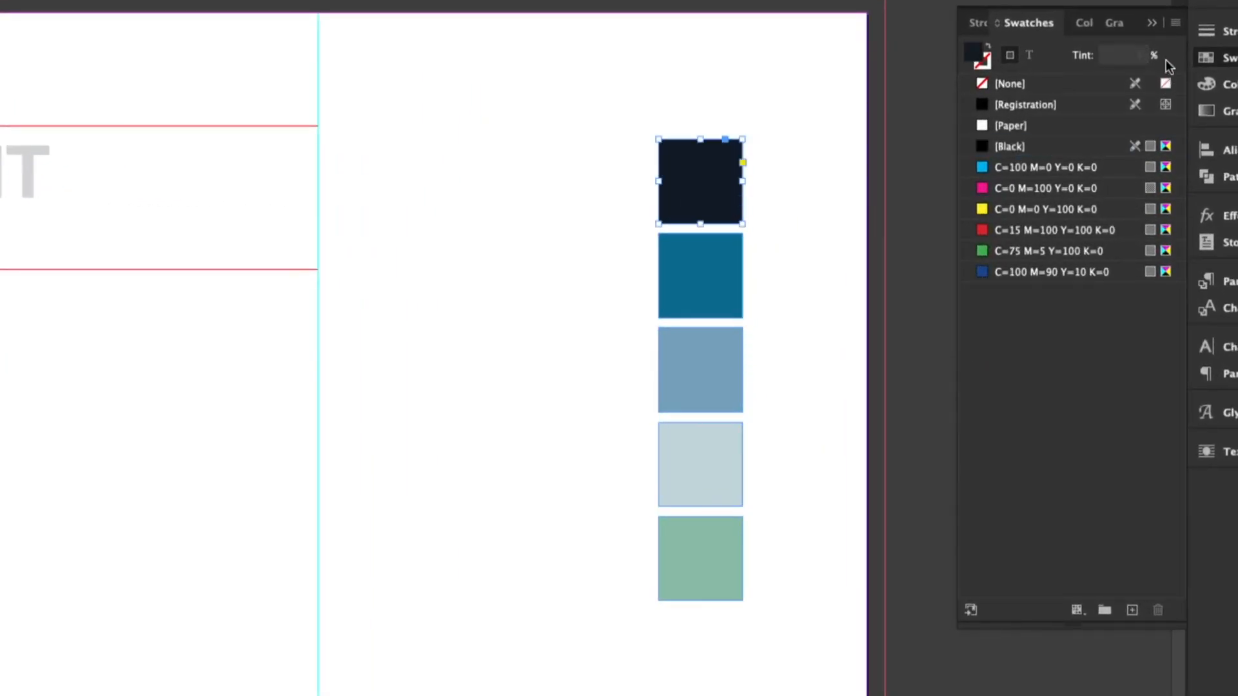
pyautogui.click(1174, 24)
pyautogui.click(1166, 32)
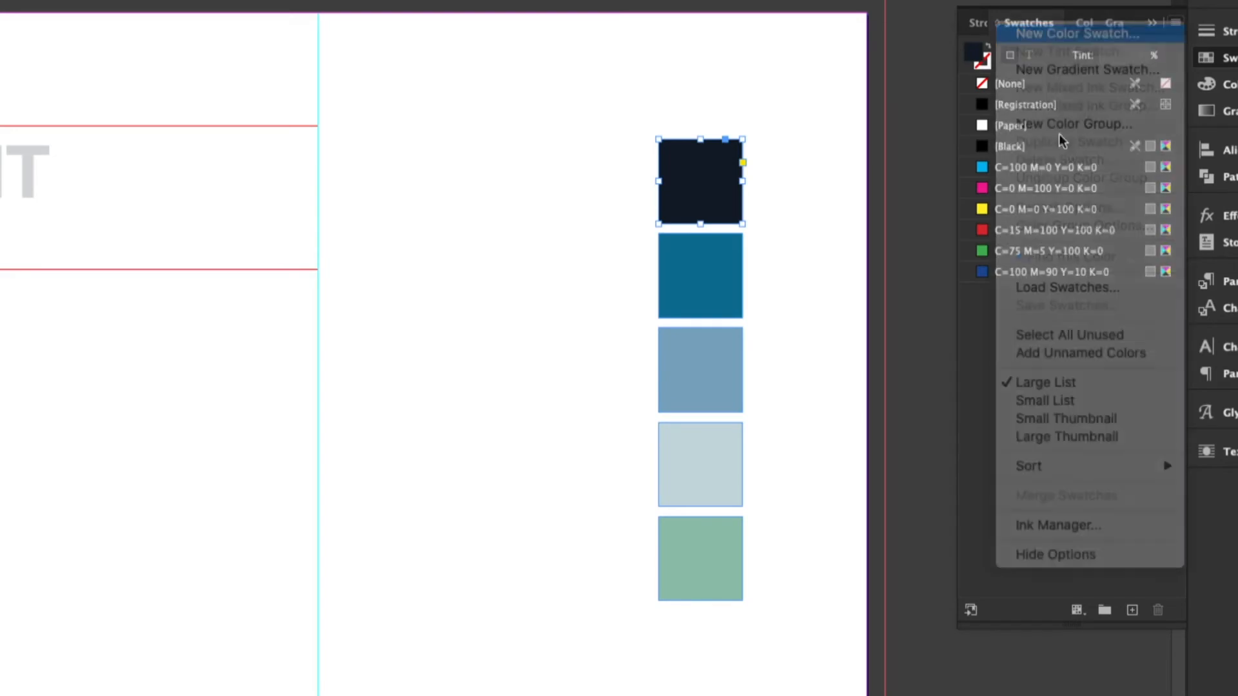
pyautogui.moveTo(368, 286); pyautogui.dragTo(549, 154)
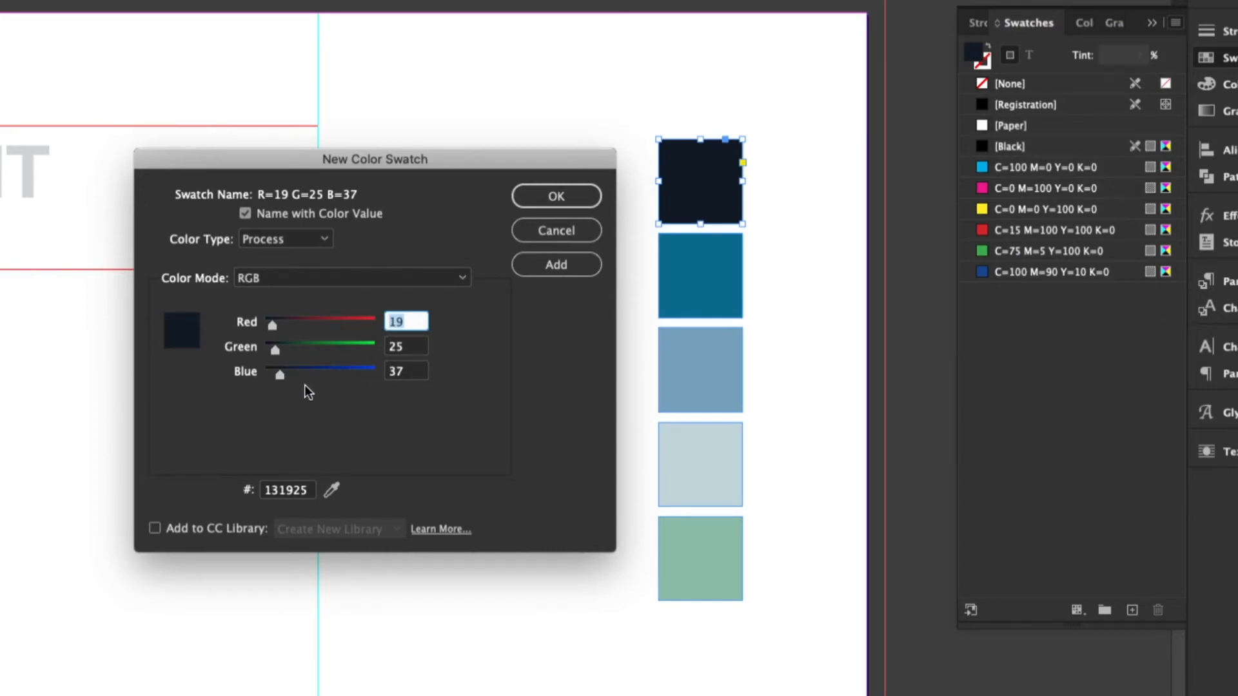
pyautogui.click(296, 280)
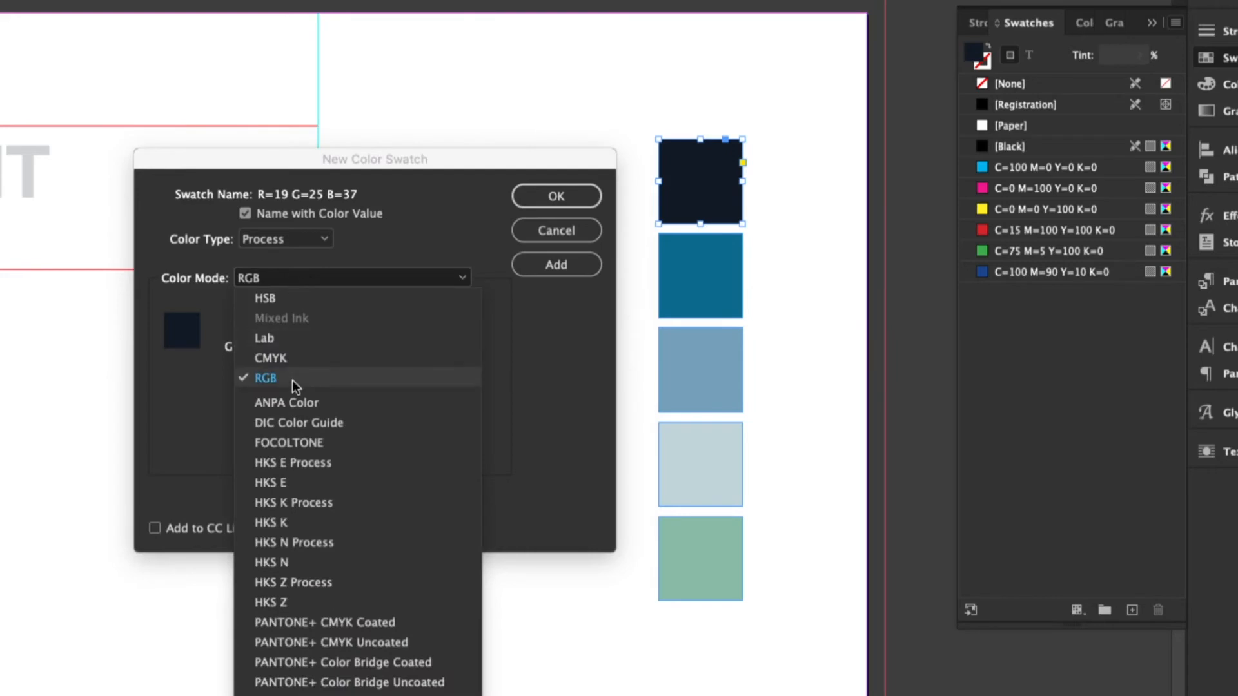
pyautogui.click(270, 359)
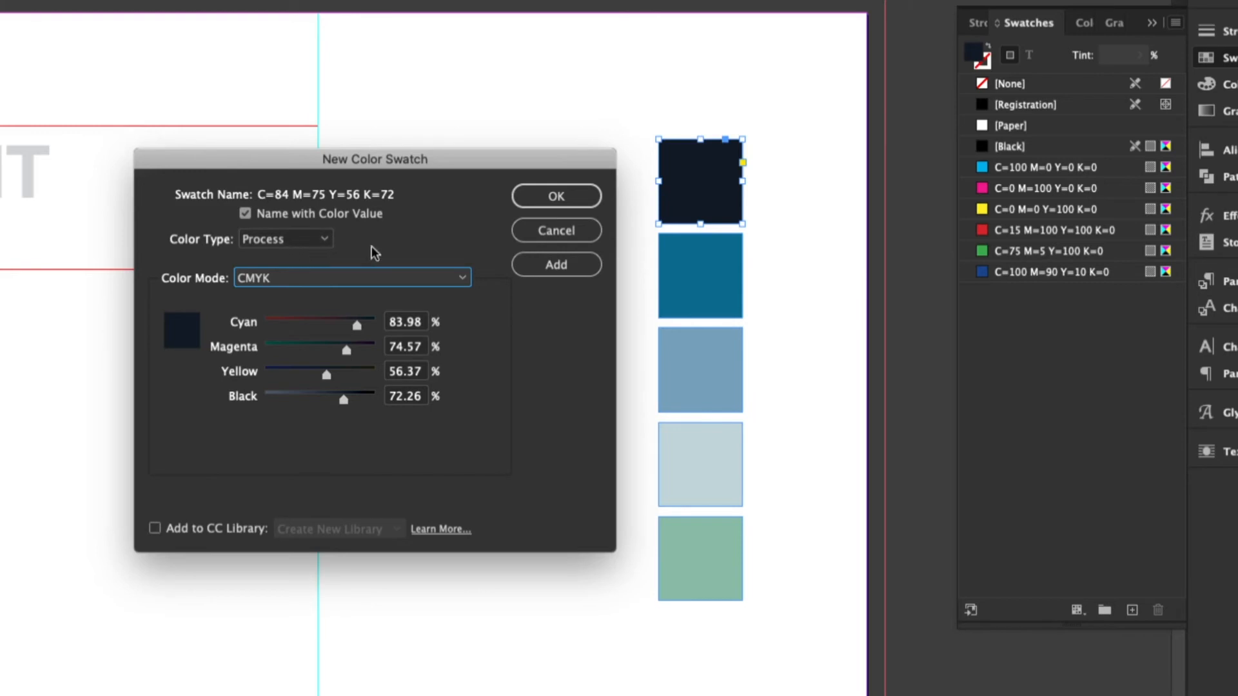
pyautogui.click(544, 205)
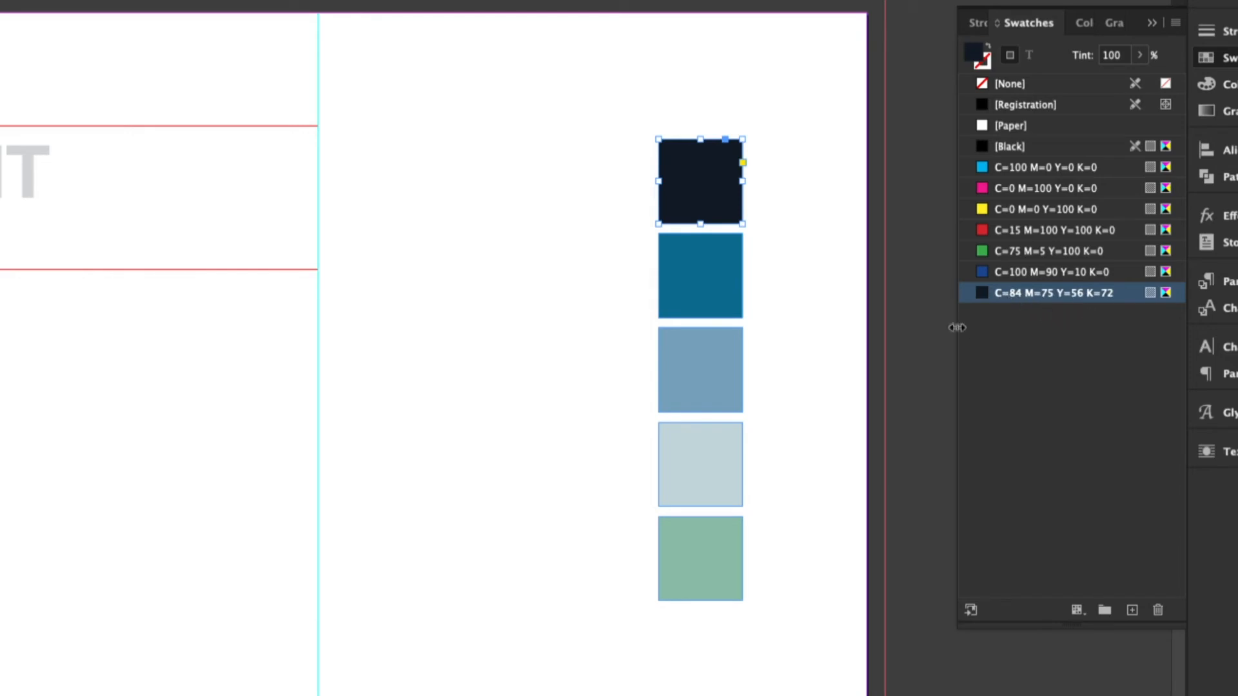
# - Create a CMYK process color swatch from the second, teal blue square
pyautogui.click(777, 303)
pyautogui.click(710, 289)
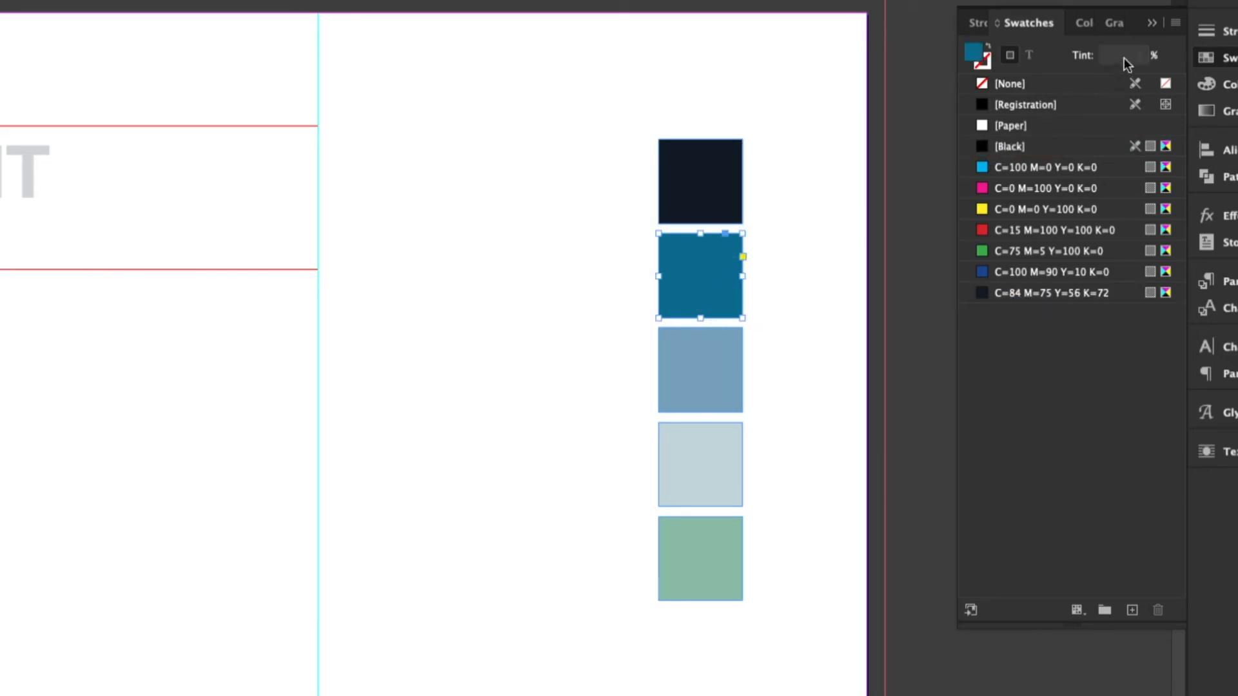
pyautogui.click(1174, 26)
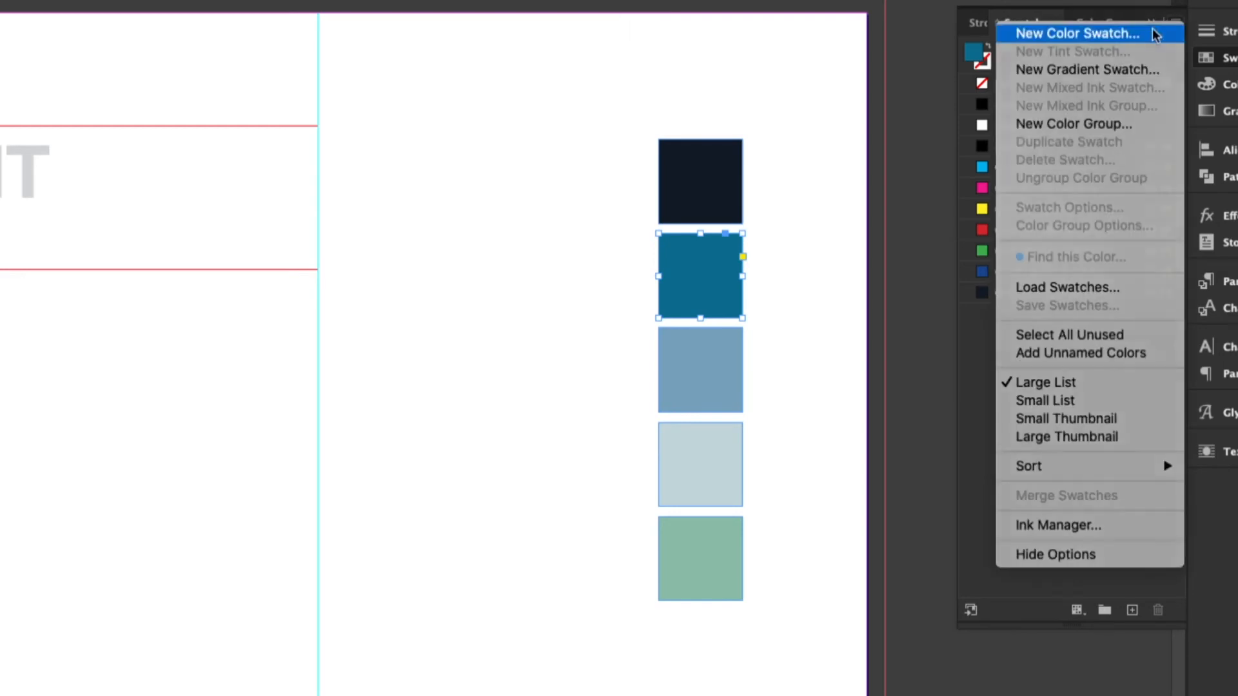
pyautogui.click(1160, 34)
pyautogui.click(398, 277)
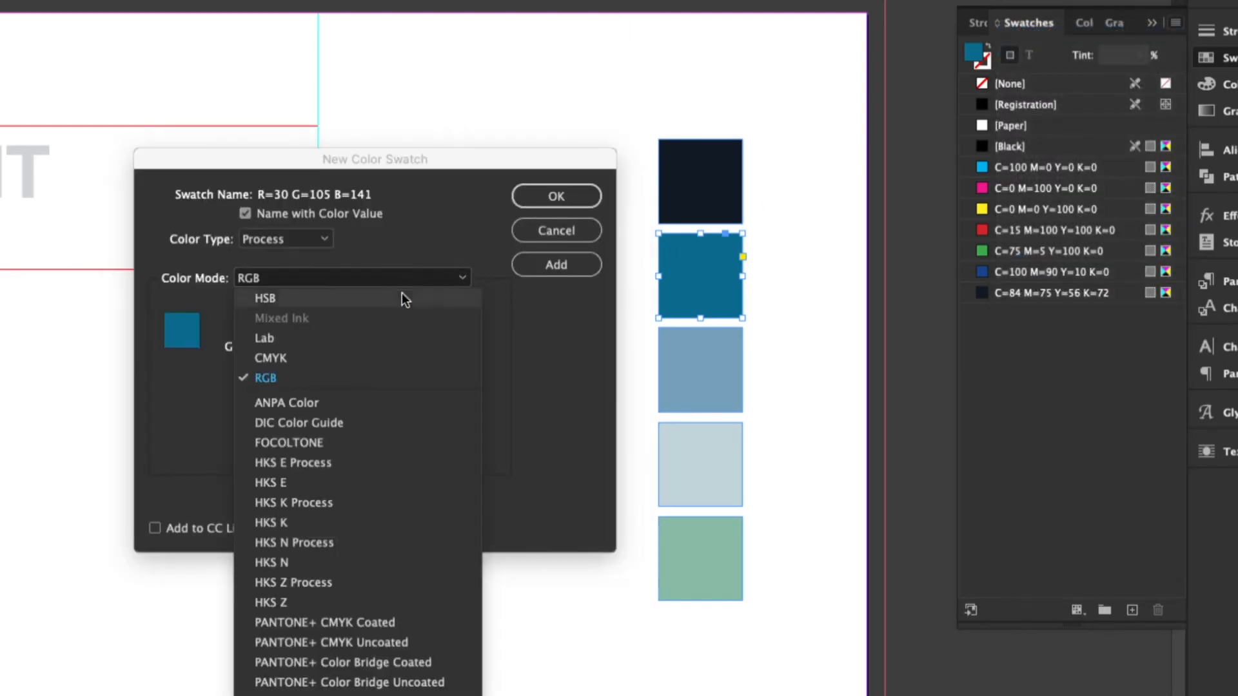
pyautogui.click(396, 355)
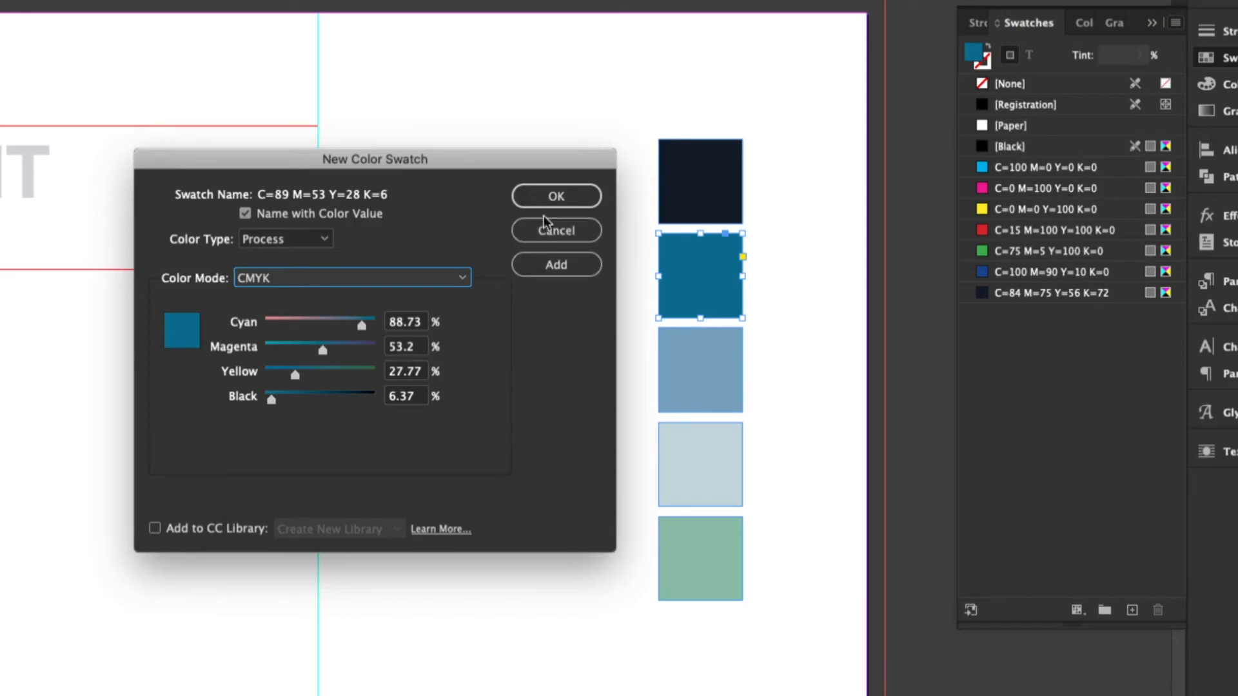
pyautogui.click(583, 198)
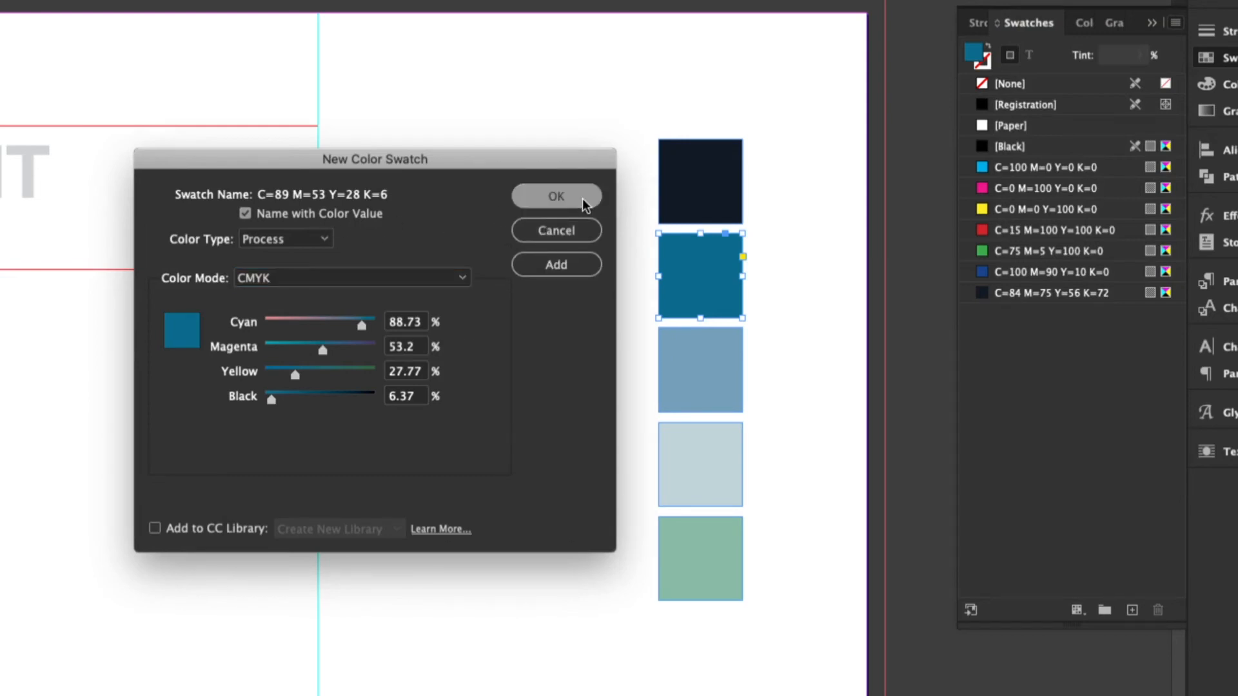
# - Create a CMYK process color swatch from the third, medium blue square
pyautogui.click(710, 371)
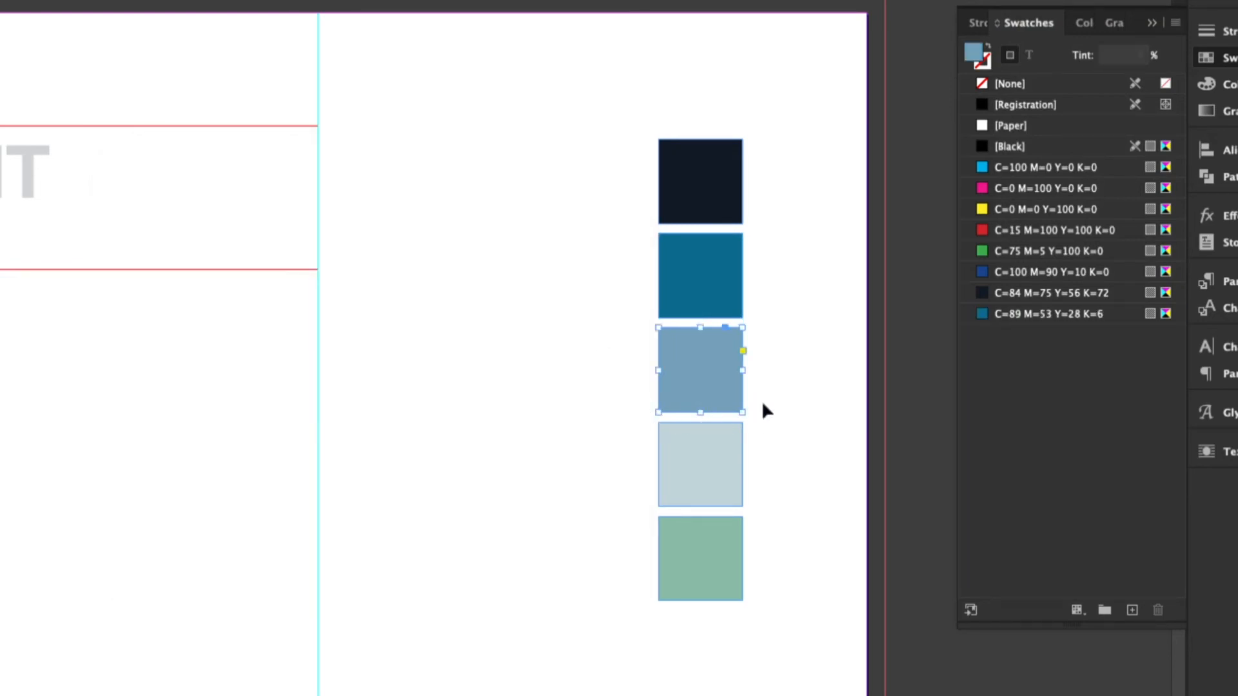
pyautogui.click(1176, 26)
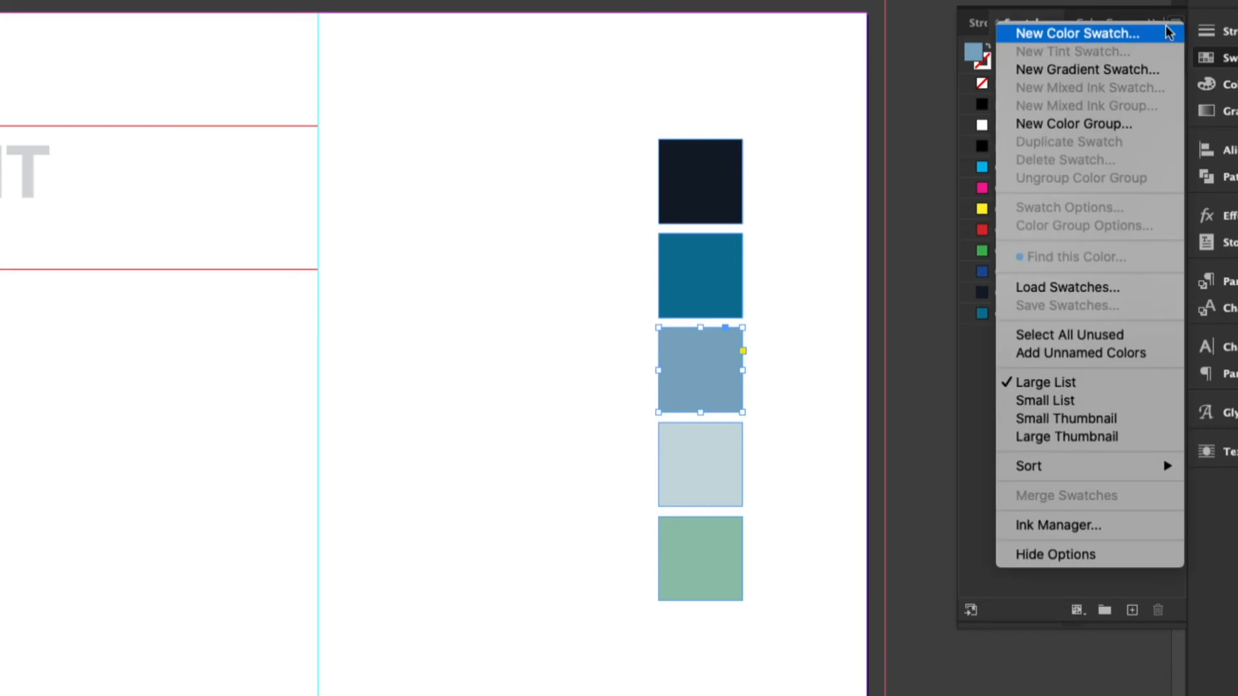
pyautogui.click(1115, 36)
pyautogui.click(349, 278)
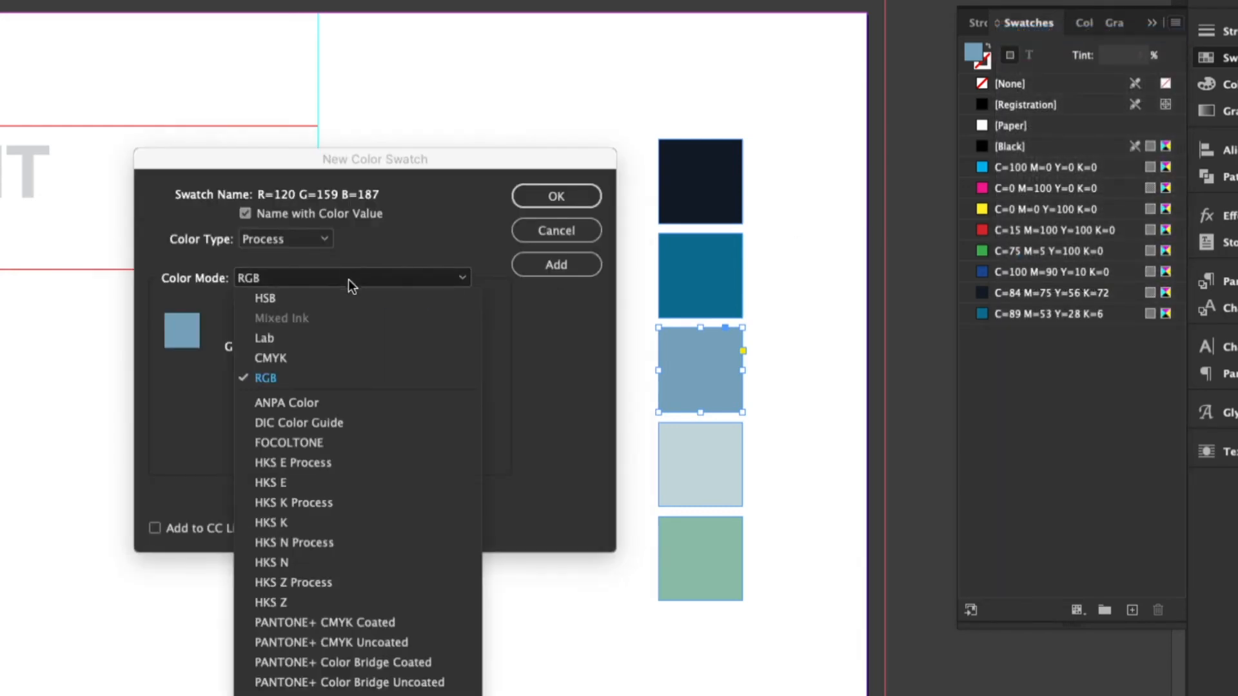
pyautogui.click(349, 358)
pyautogui.click(557, 197)
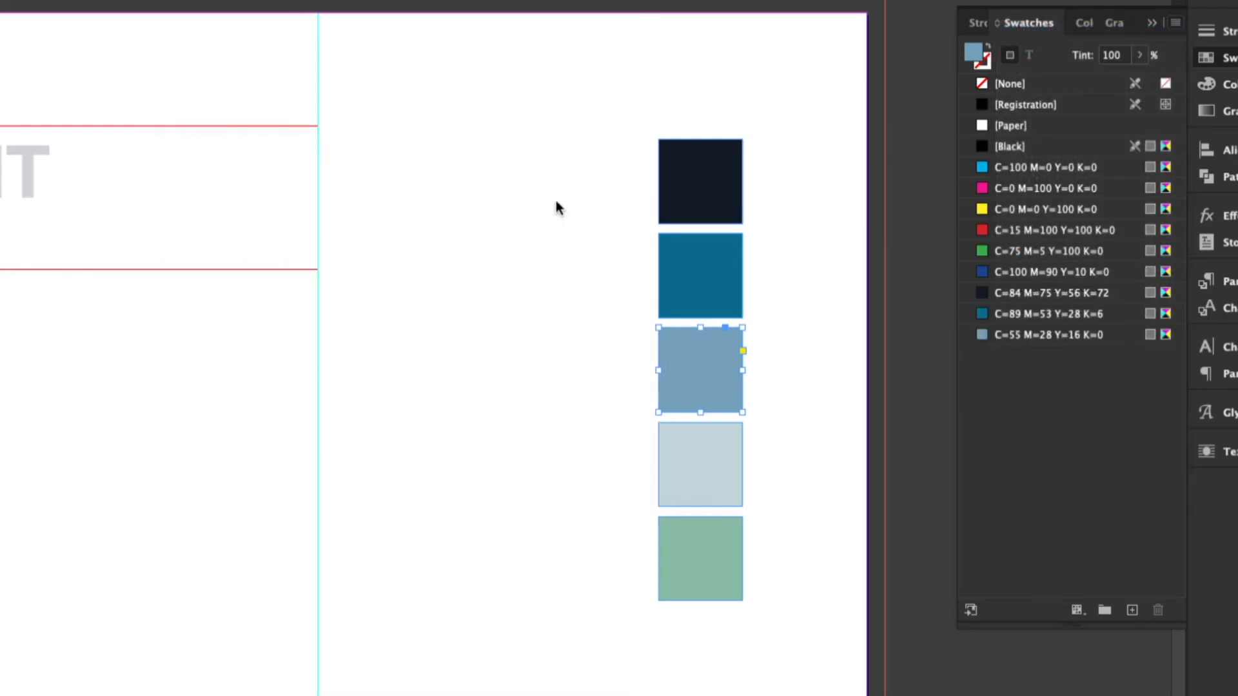
# - Create a CMYK process color swatch from the fourth, pale blue-gray square
pyautogui.click(704, 440)
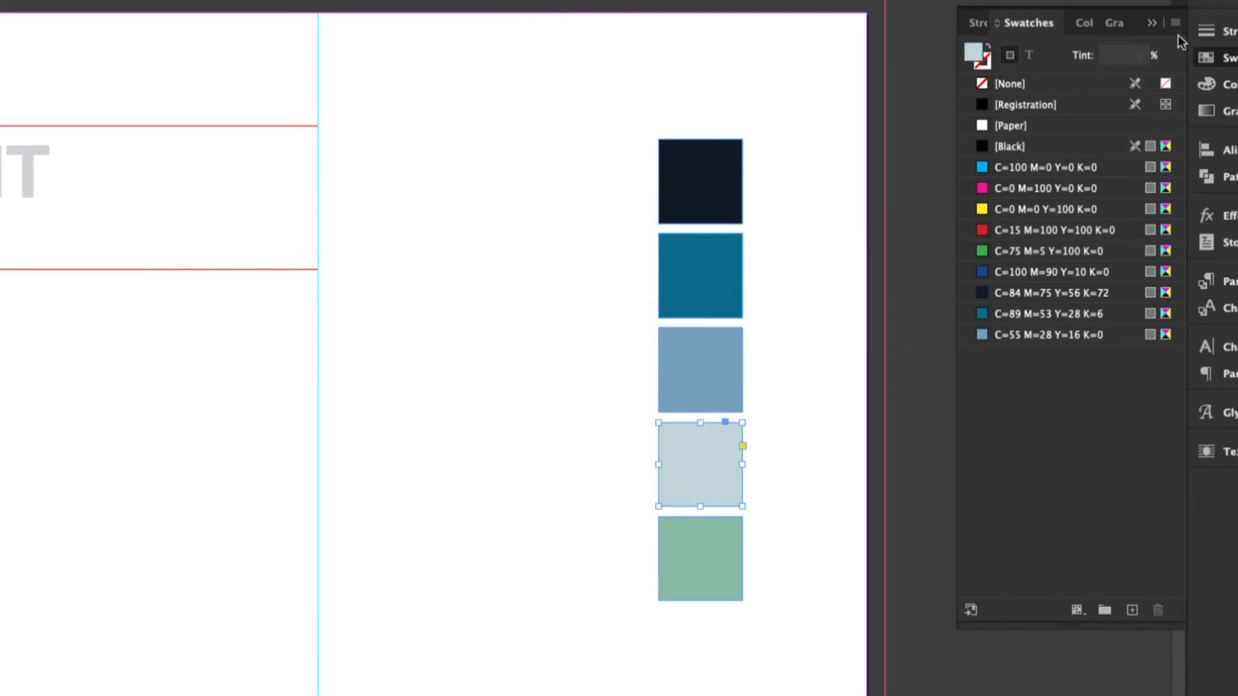
pyautogui.click(1175, 23)
pyautogui.click(1160, 34)
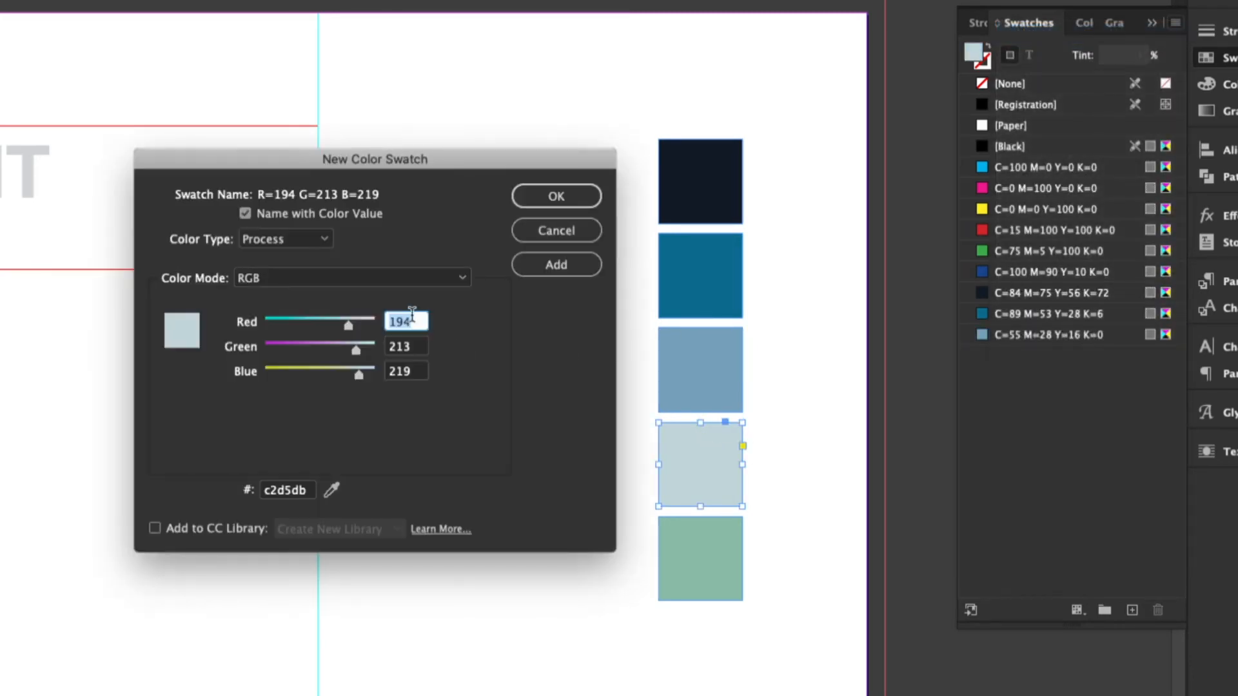
pyautogui.click(368, 281)
pyautogui.click(352, 363)
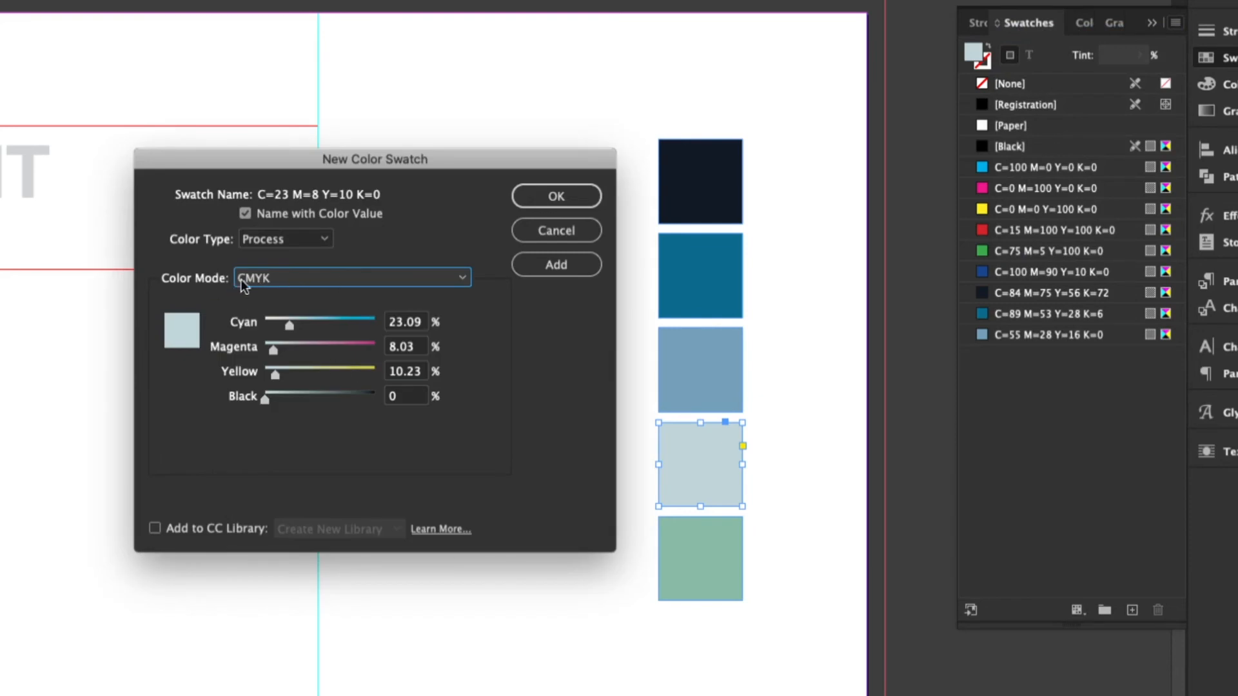
pyautogui.click(567, 200)
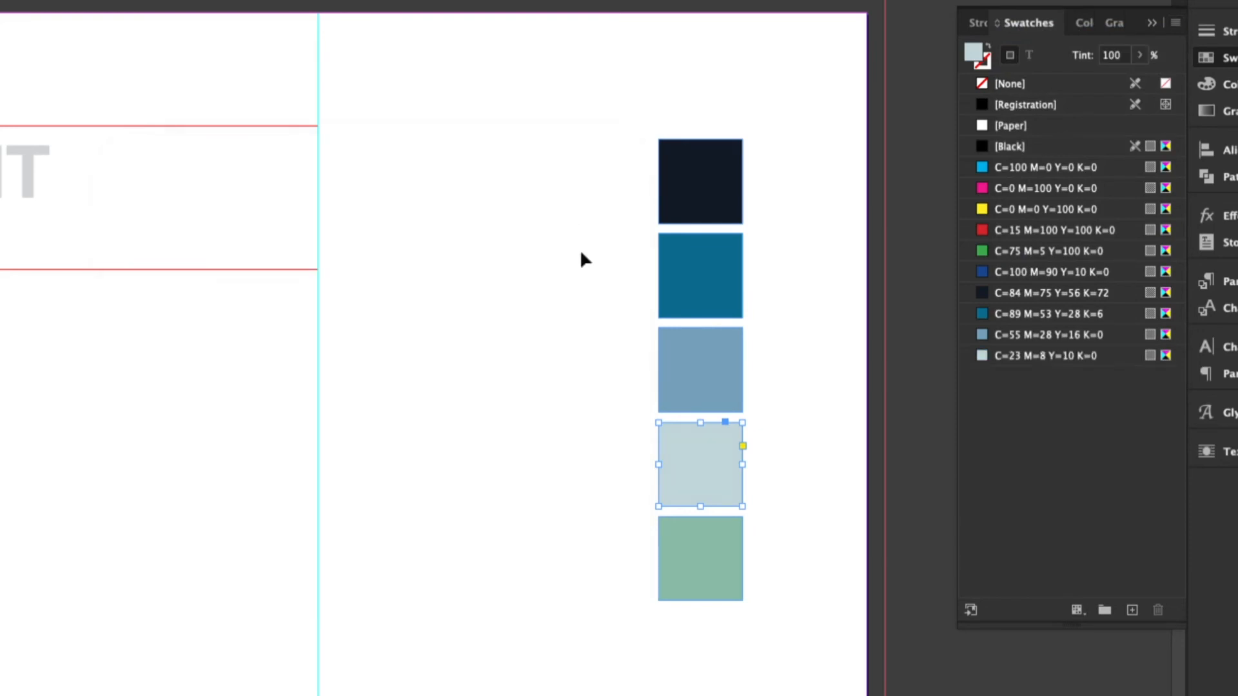
# - Create a CMYK process color swatch from the fifth, green square and deselect it
pyautogui.click(730, 571)
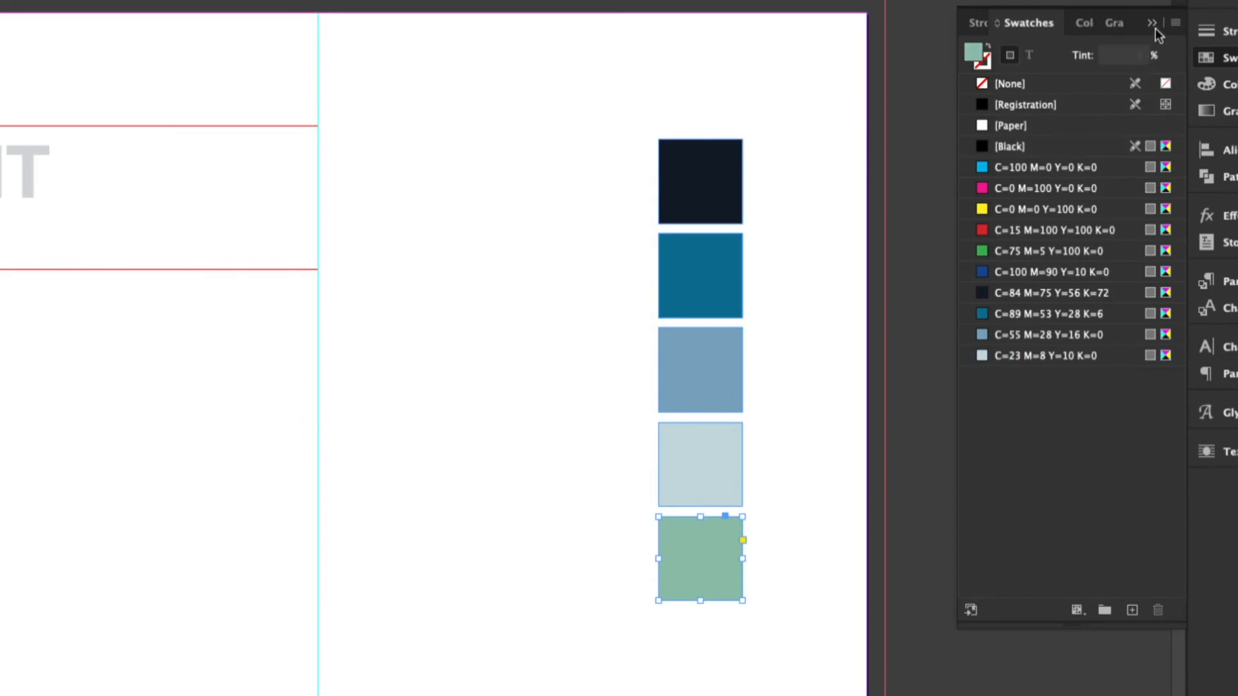
pyautogui.click(1182, 26)
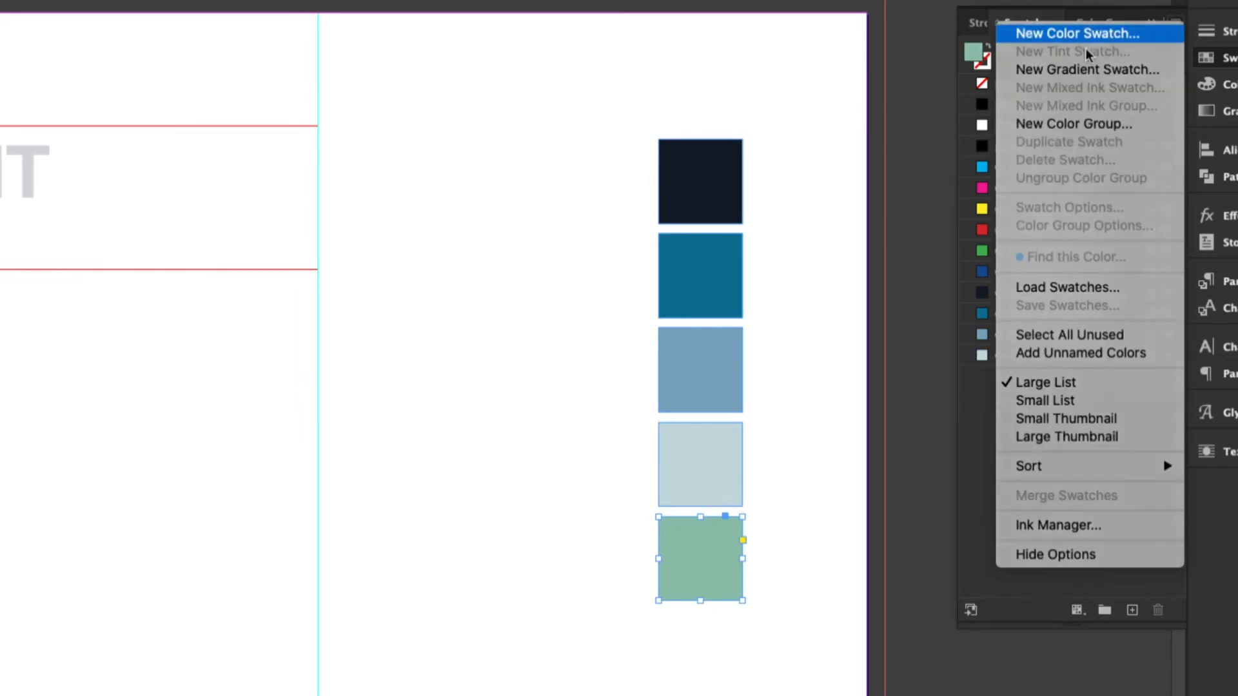
pyautogui.click(1111, 35)
pyautogui.click(293, 276)
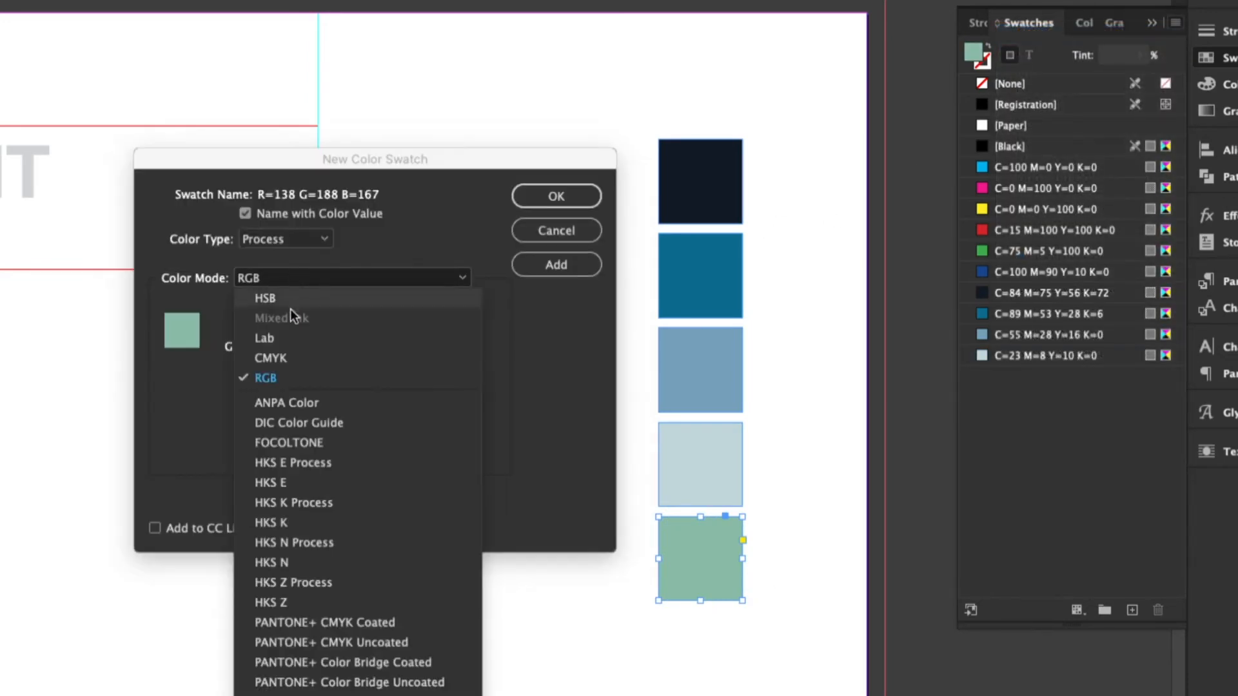
pyautogui.click(291, 358)
pyautogui.click(565, 197)
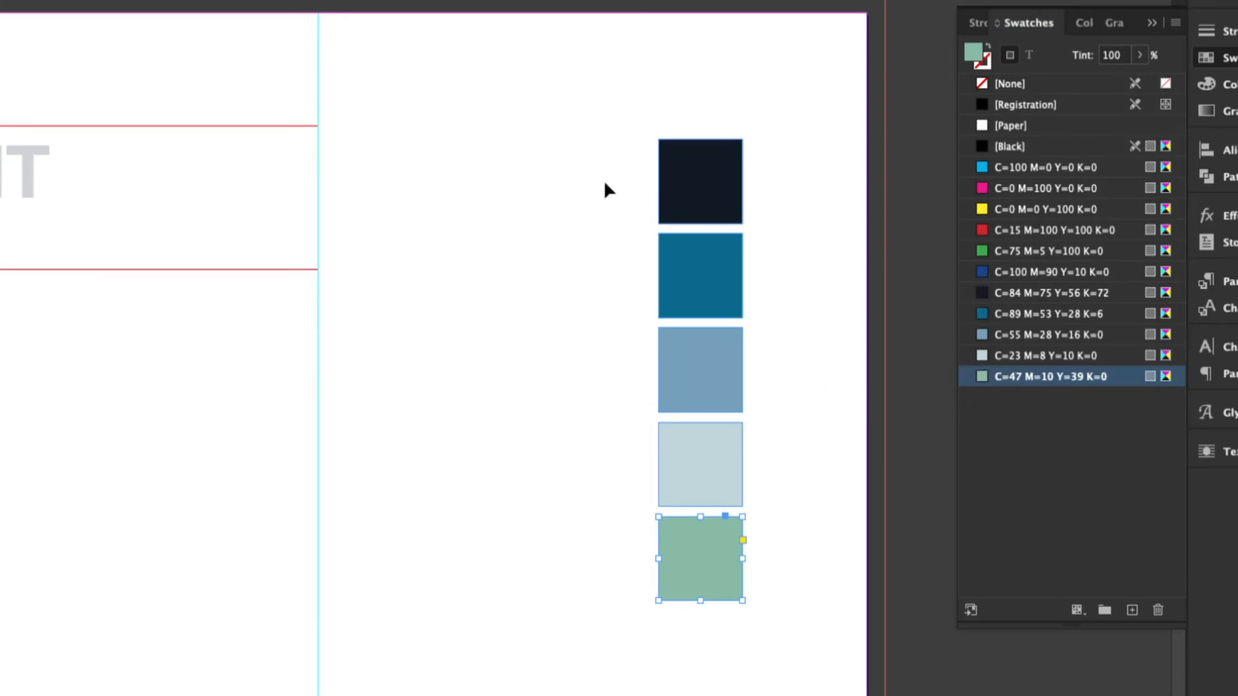
pyautogui.moveTo(607, 175); pyautogui.dragTo(741, 609)
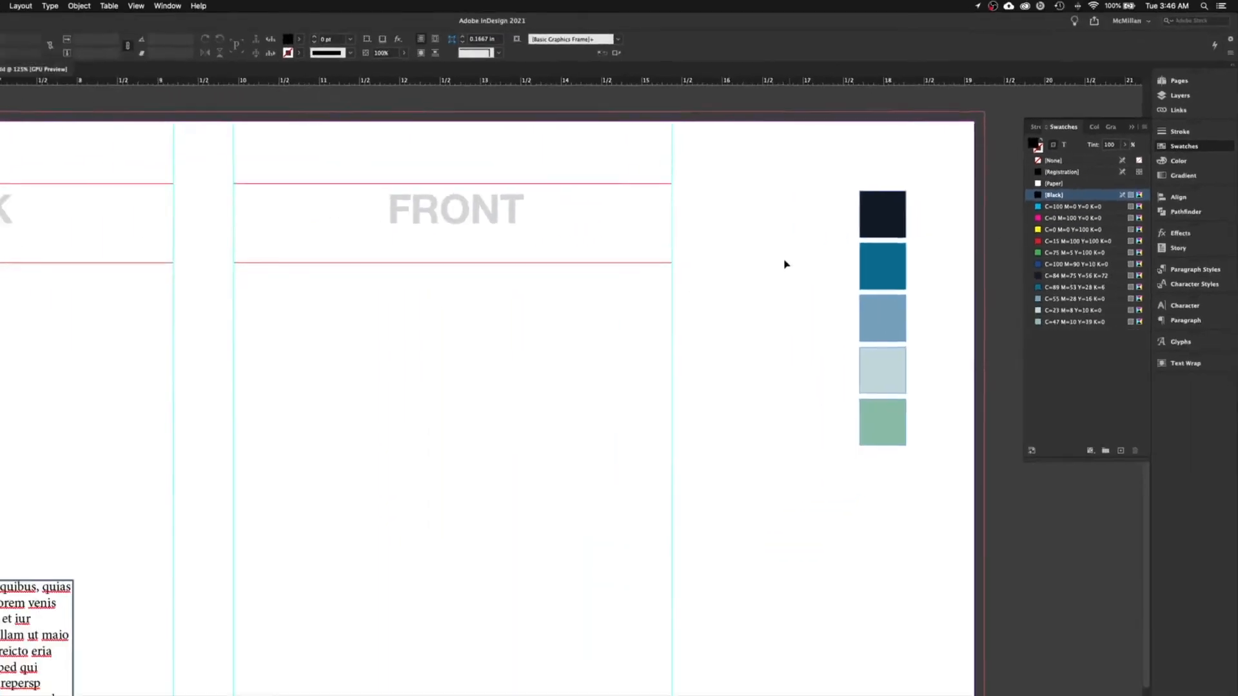
# - Move the blue mountain landscape image from the back of the jacket to beside the column of colored squares
pyautogui.moveTo(371, 299); pyautogui.dragTo(583, 306)
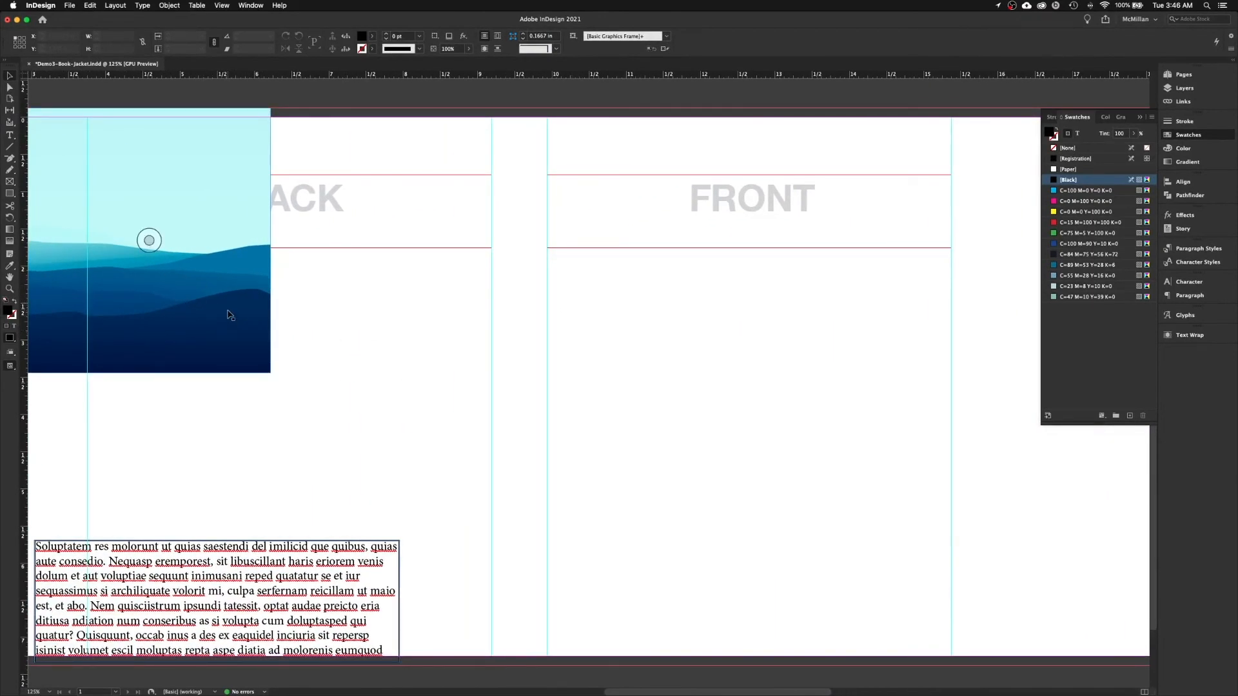
pyautogui.moveTo(219, 308); pyautogui.dragTo(957, 394)
pyautogui.moveTo(882, 431); pyautogui.dragTo(485, 390)
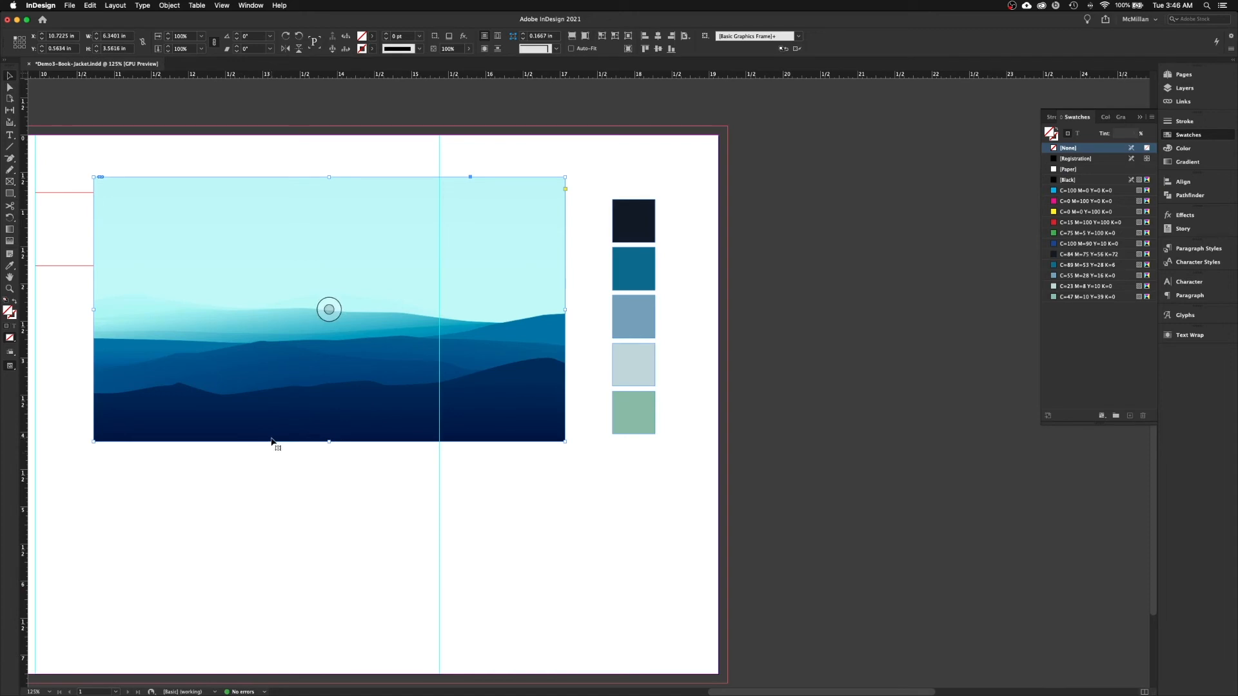
# - Recolor the top three squares with the landscape image's deep navy, dark blue and medium blue, using the Eyedropper
pyautogui.click(646, 232)
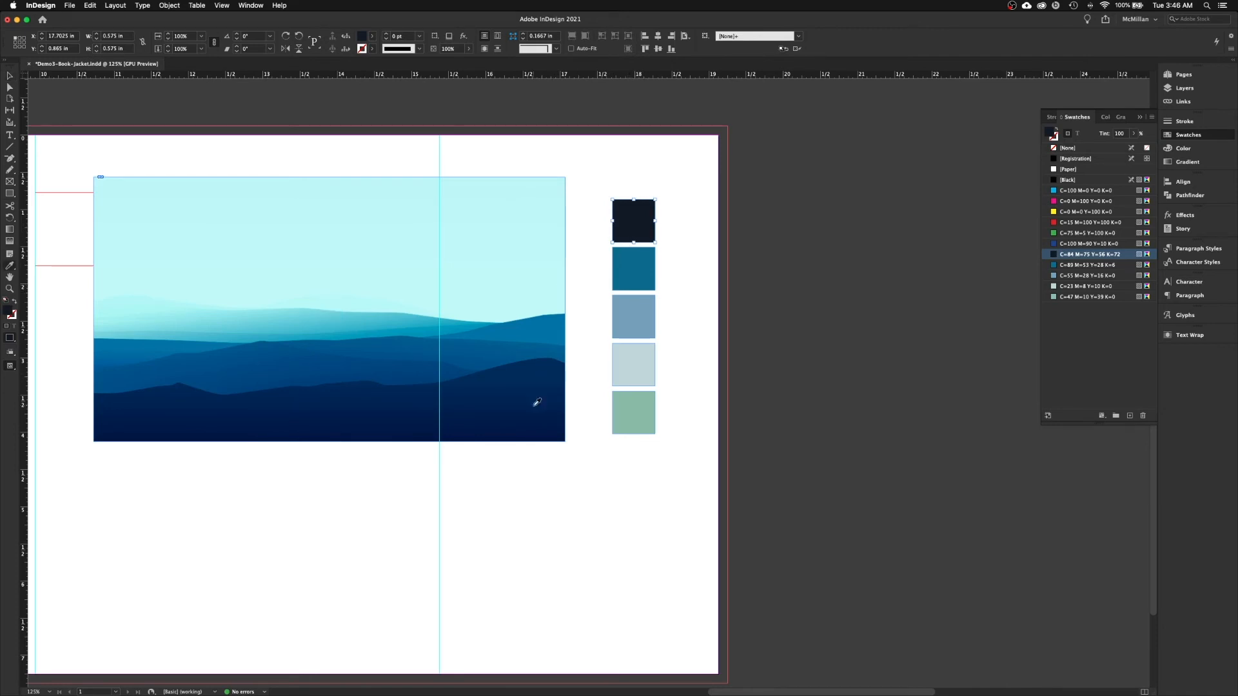
pyautogui.click(519, 388)
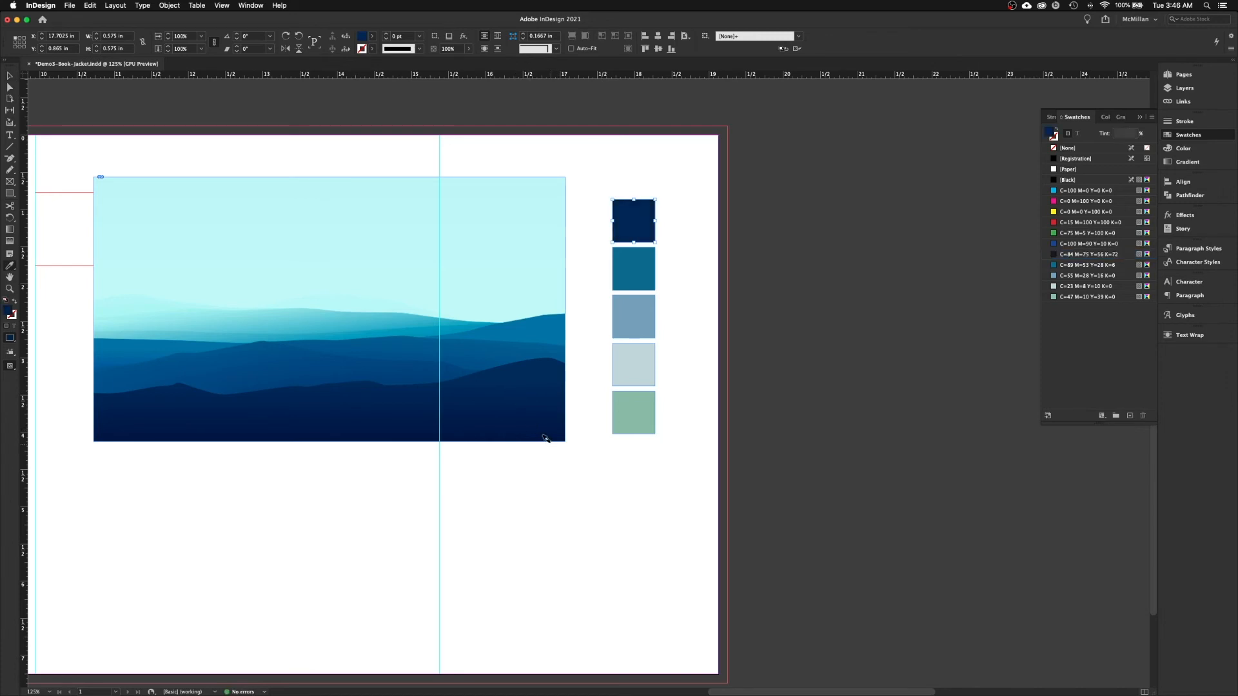
pyautogui.click(638, 276)
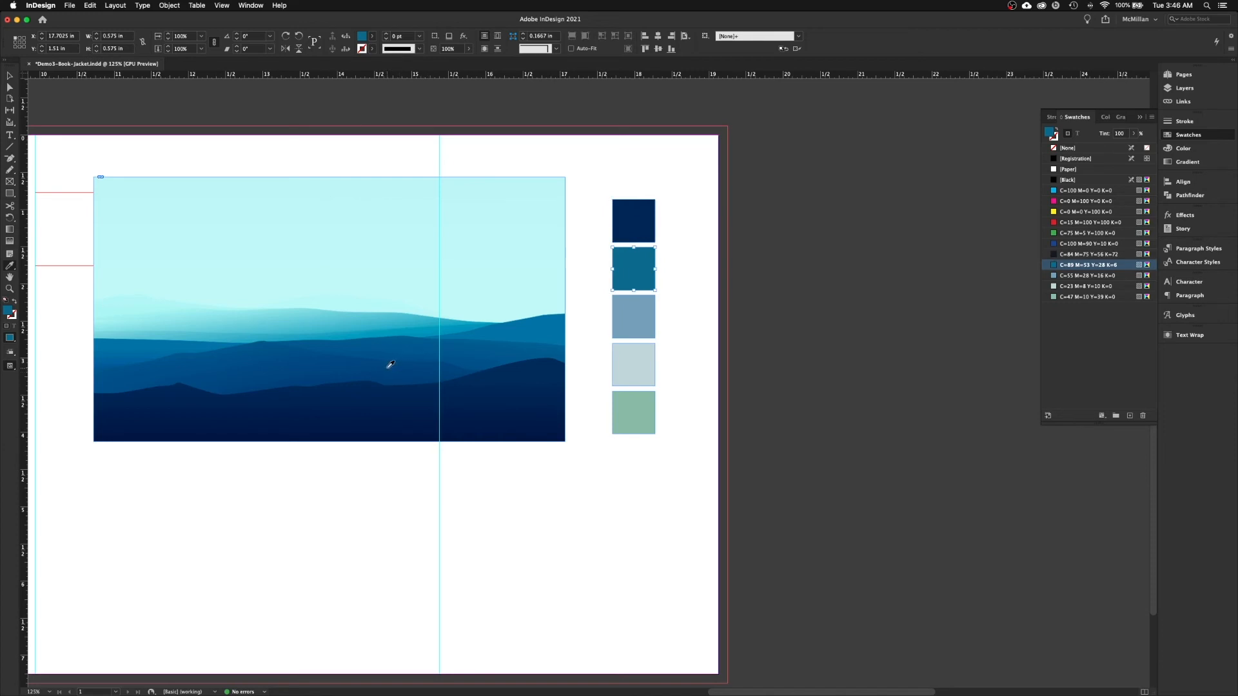
pyautogui.click(390, 365)
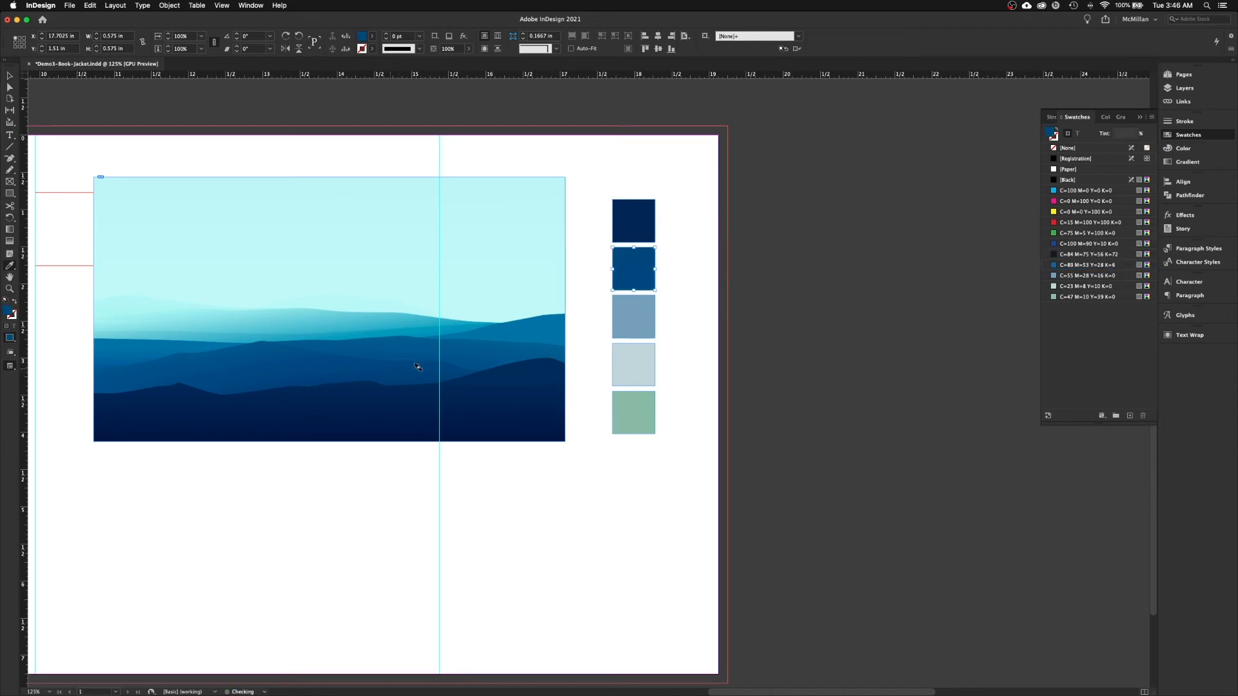
pyautogui.click(645, 323)
pyautogui.click(482, 344)
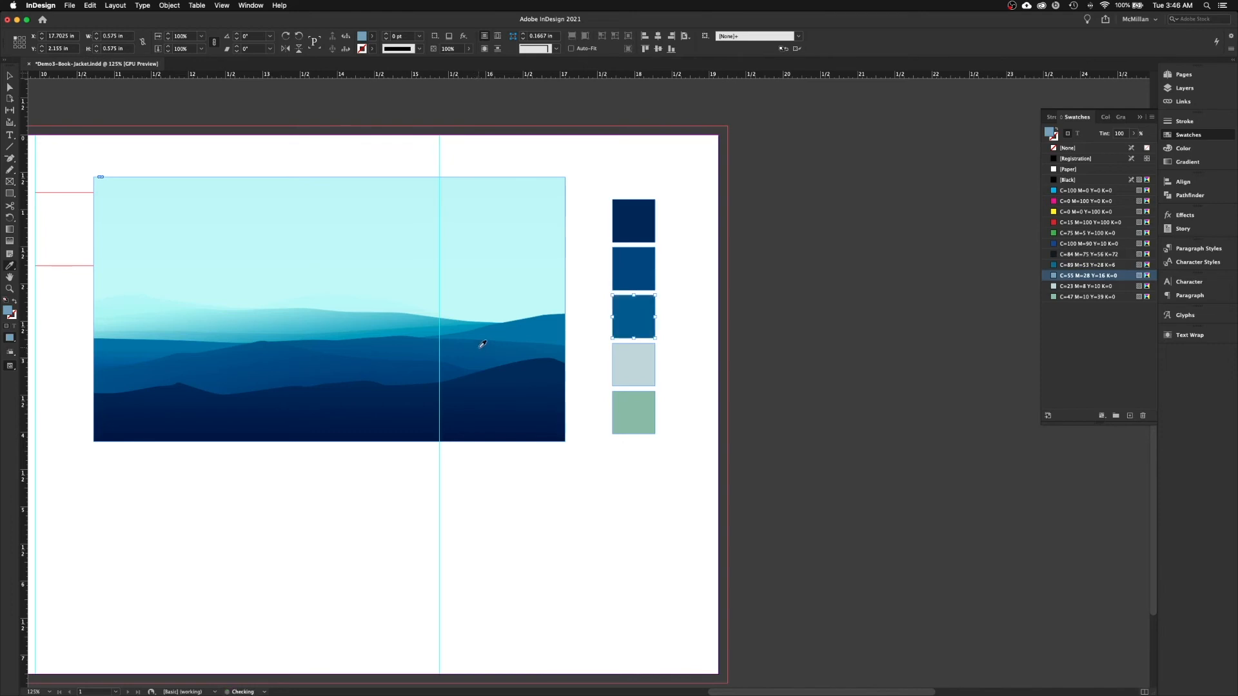
# - Recolor the fourth and fifth squares with the landscape image's bright blue and turquoise, using the Eyedropper
pyautogui.click(635, 364)
pyautogui.press('i')
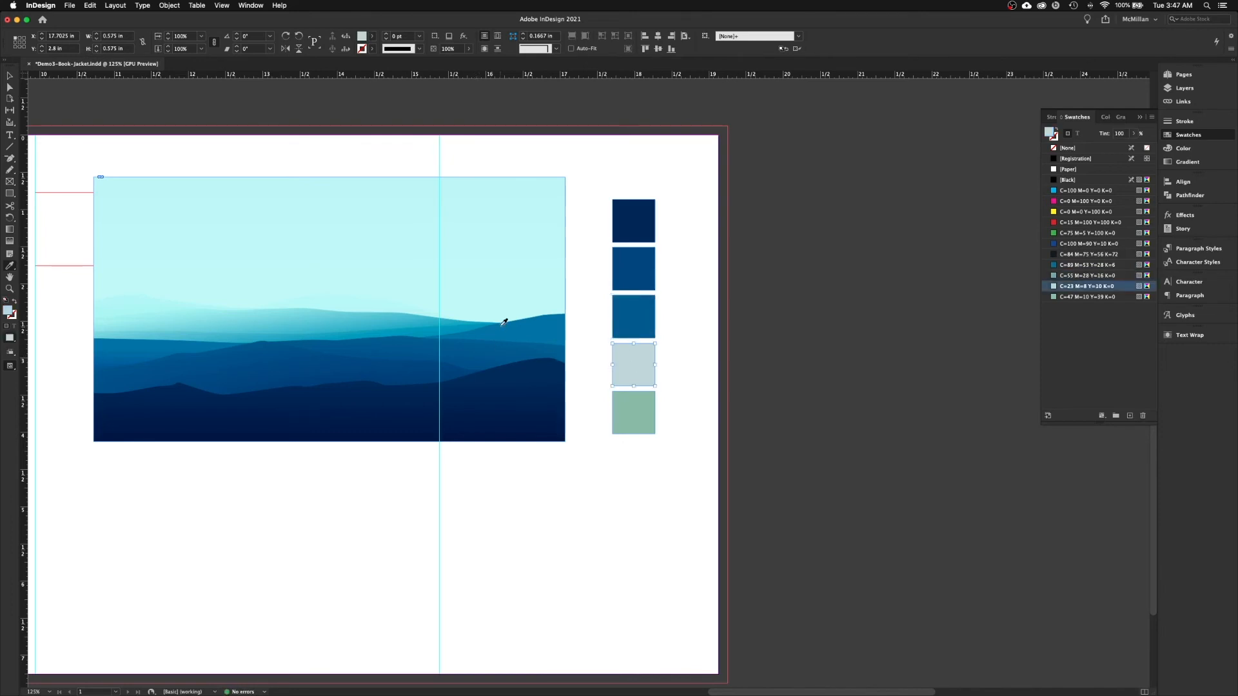
pyautogui.click(522, 340)
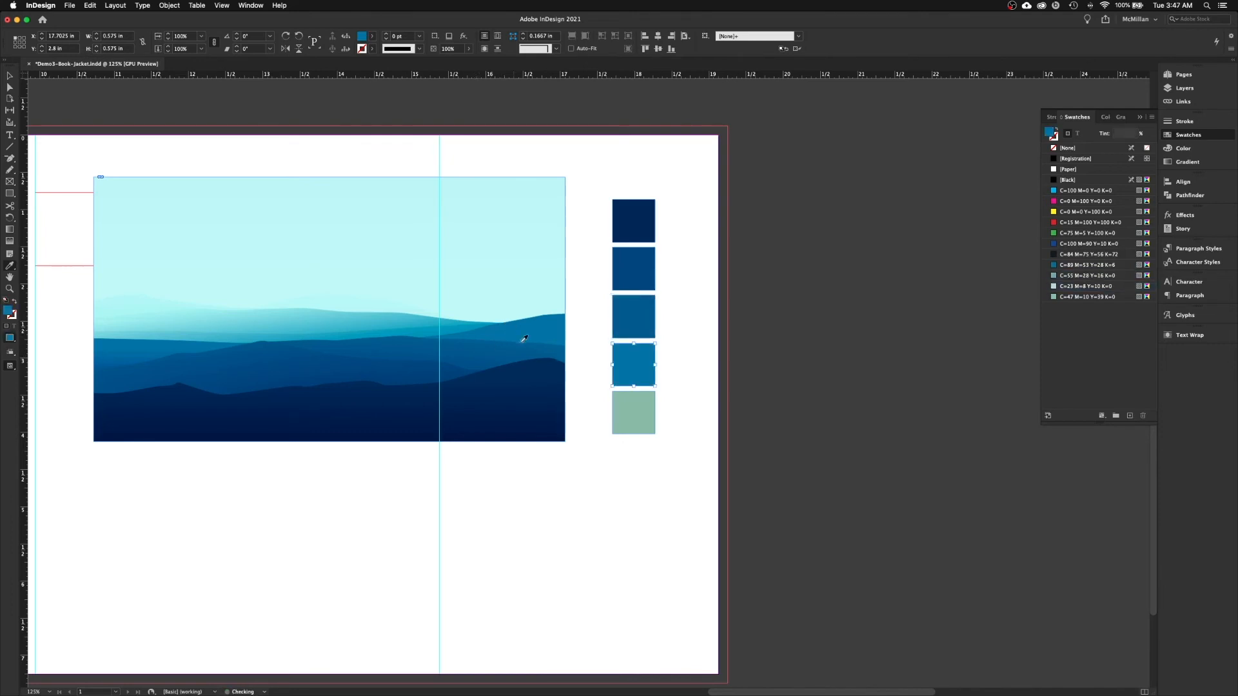
pyautogui.click(635, 416)
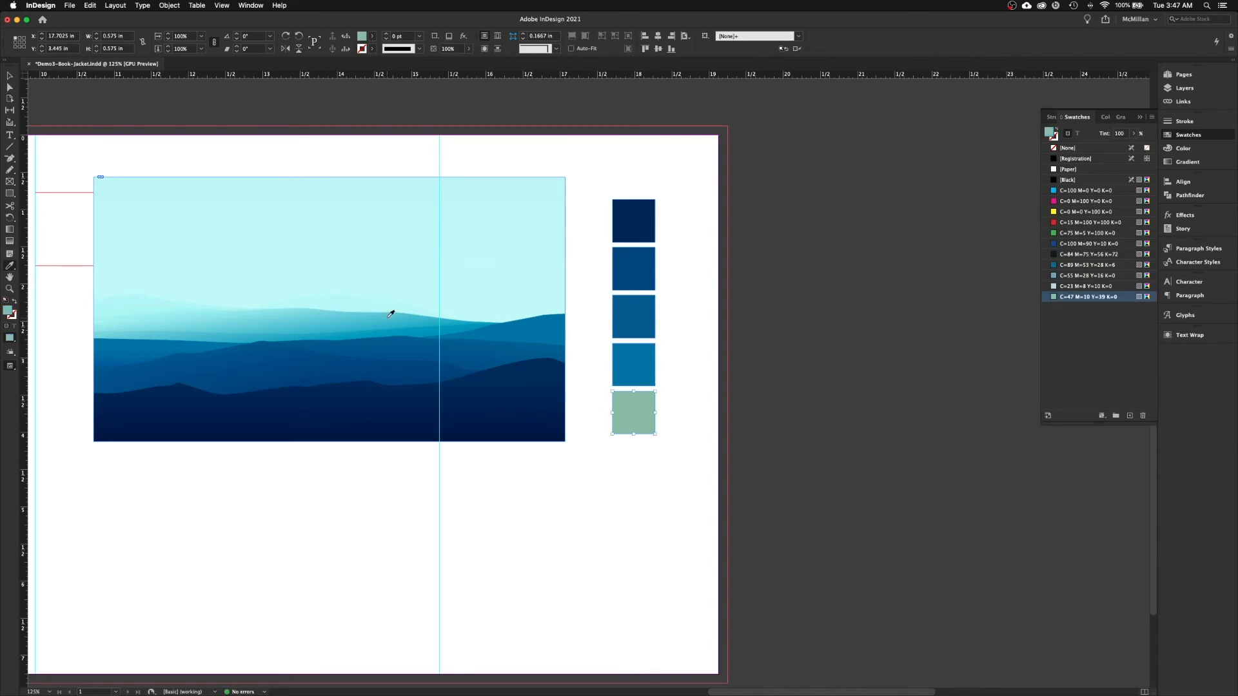
pyautogui.click(391, 314)
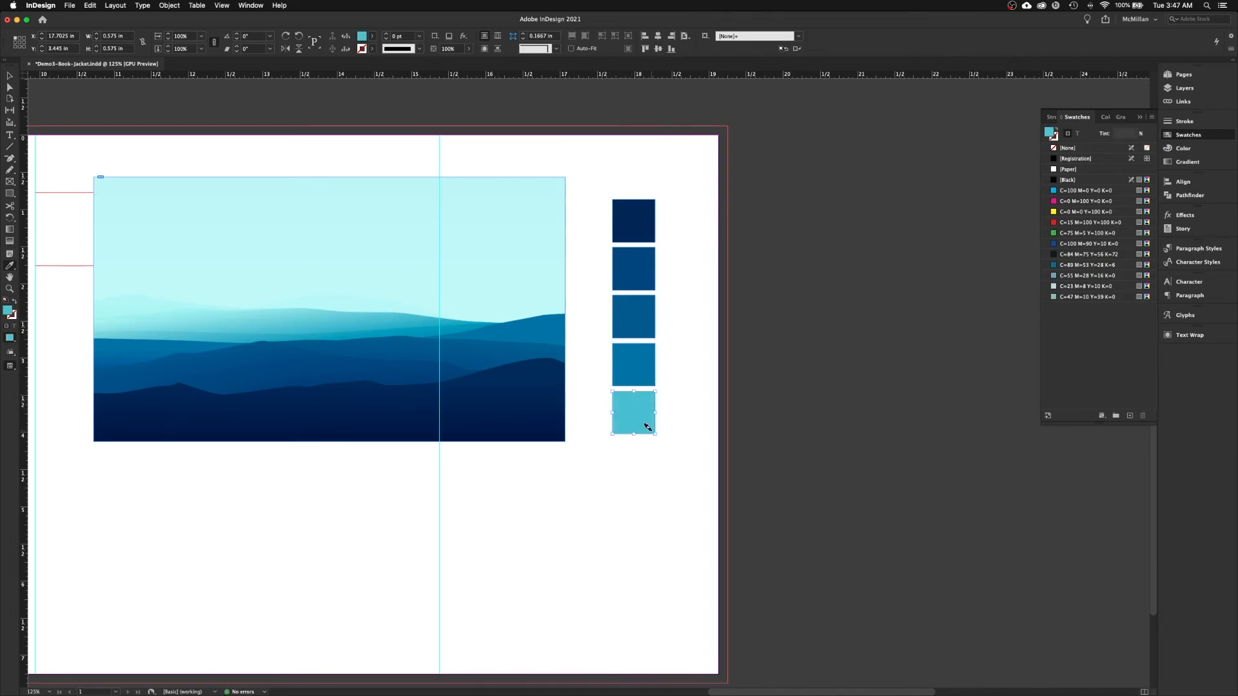
# - Duplicate the turquoise square directly below itself, recolor the copy with the image's pale aqua sky, and deselect it
pyautogui.moveTo(642, 424); pyautogui.dragTo(643, 472)
pyautogui.press('i')
pyautogui.click(505, 259)
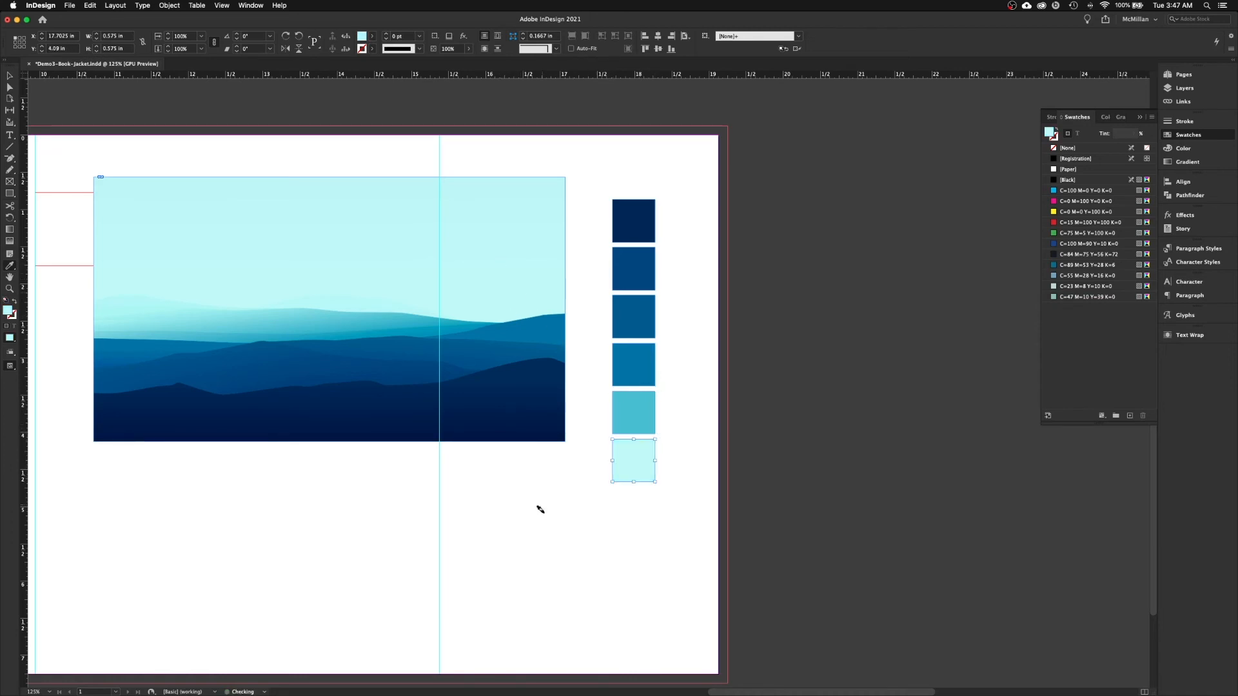
pyautogui.click(637, 558)
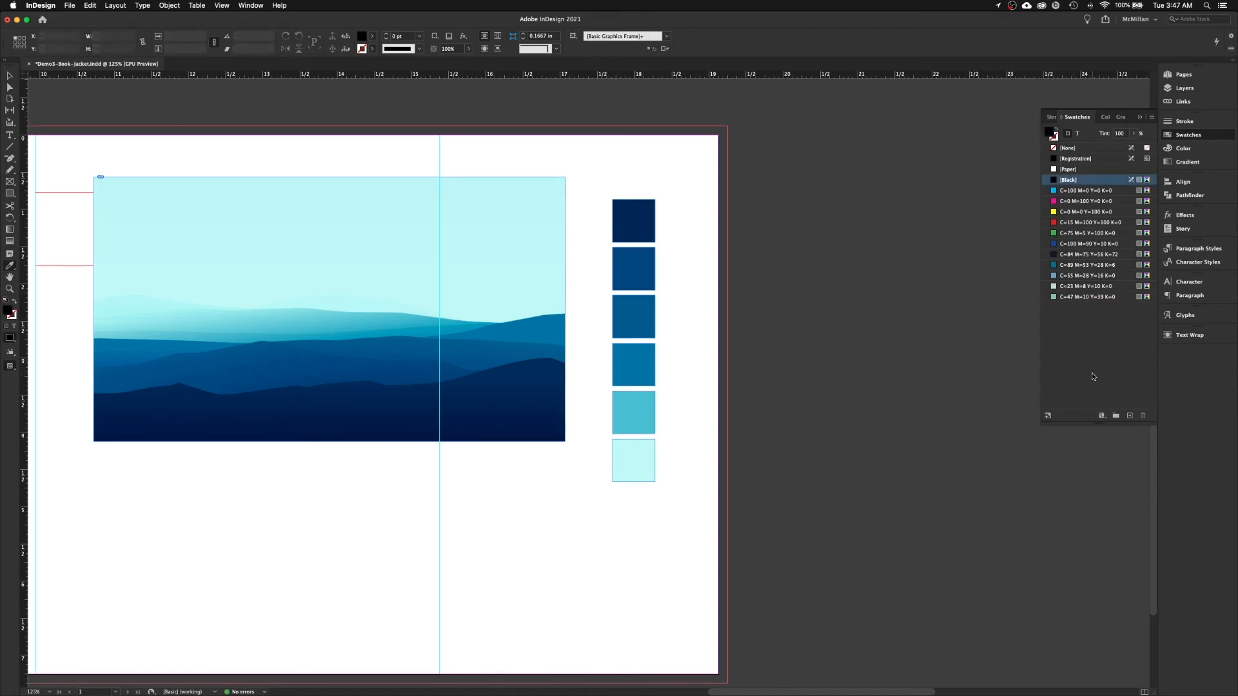
# - Create a CMYK process color swatch from the top, deep navy square
pyautogui.click(633, 233)
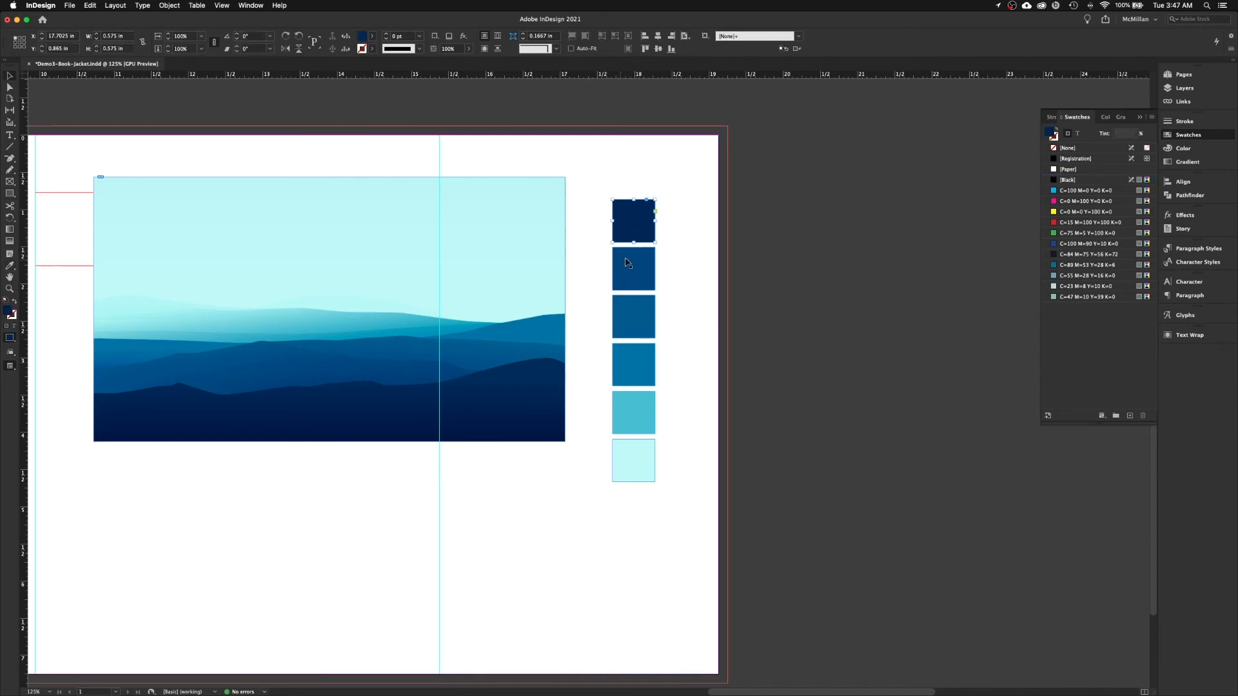
pyautogui.click(1151, 117)
pyautogui.click(1135, 124)
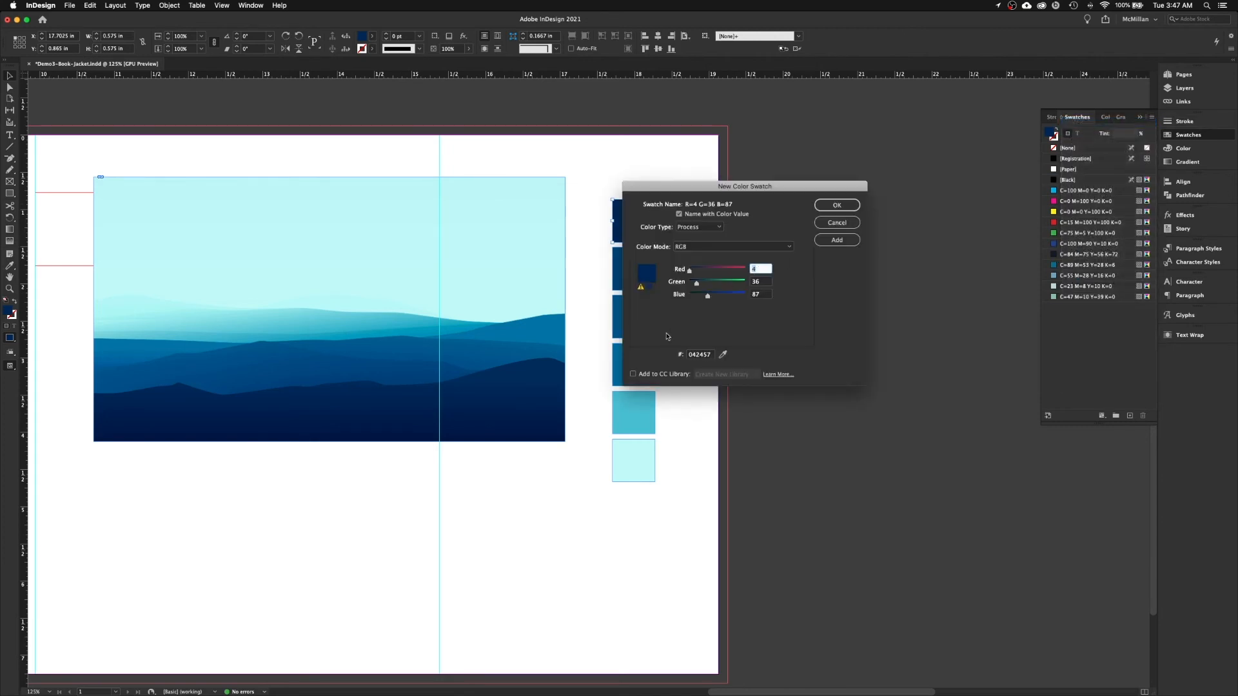
pyautogui.click(701, 250)
pyautogui.click(688, 292)
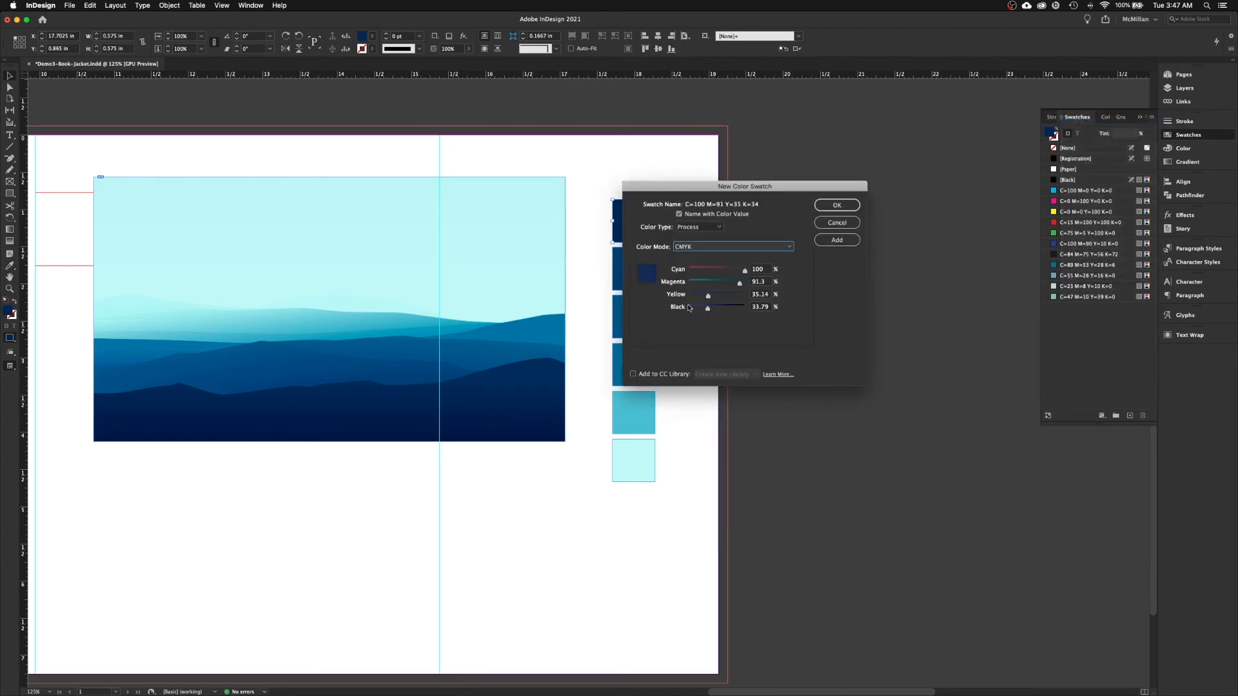
pyautogui.click(837, 205)
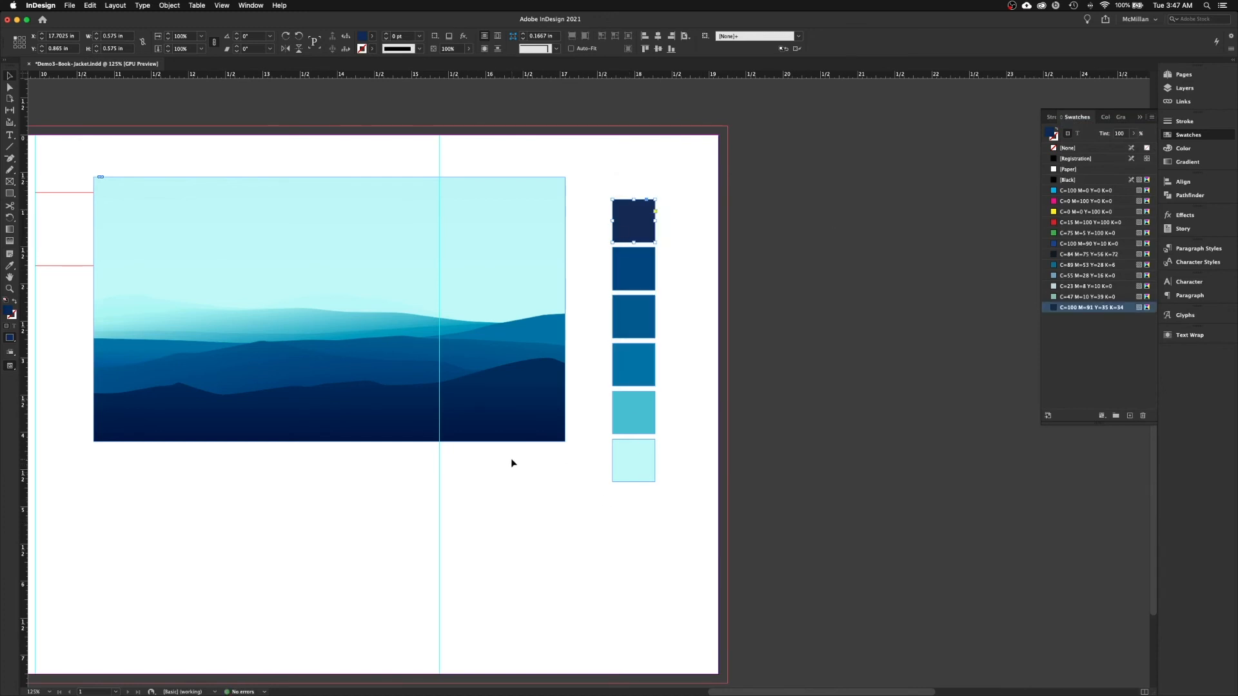
# - Delete the entire column of six colored squares beside the landscape image
pyautogui.moveTo(585, 176); pyautogui.dragTo(709, 553)
pyautogui.press('Delete')
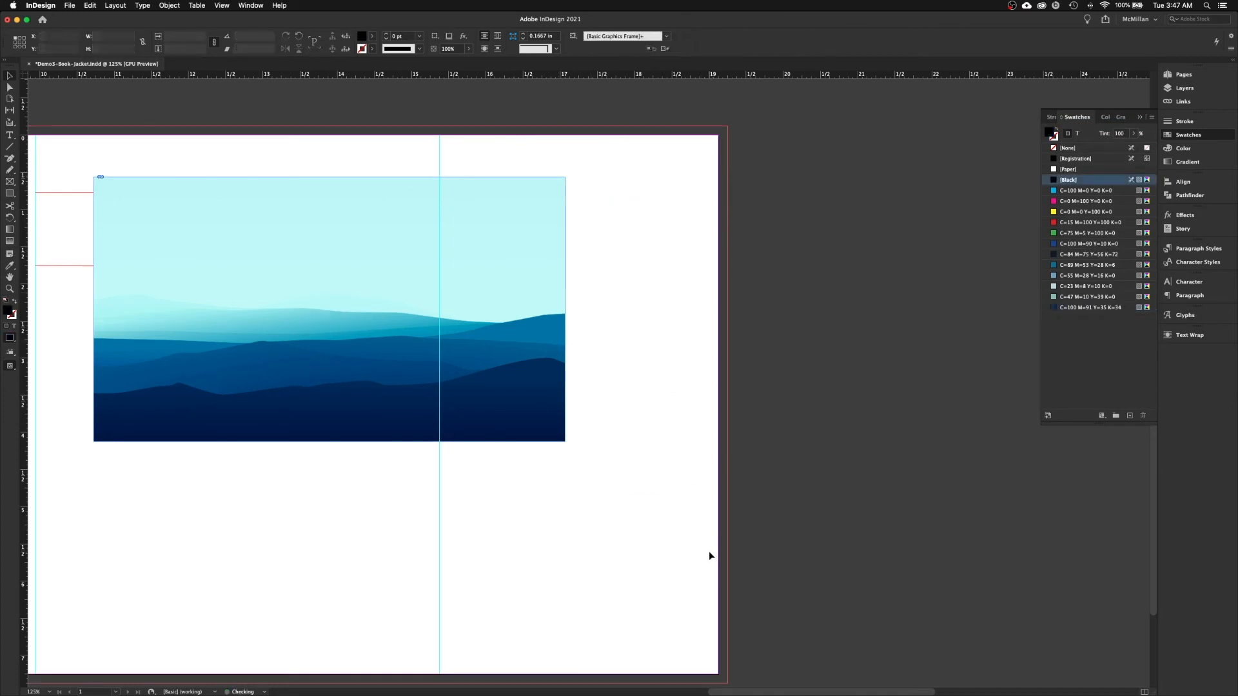
pyautogui.press('super+minus')
pyautogui.press('super+minus')
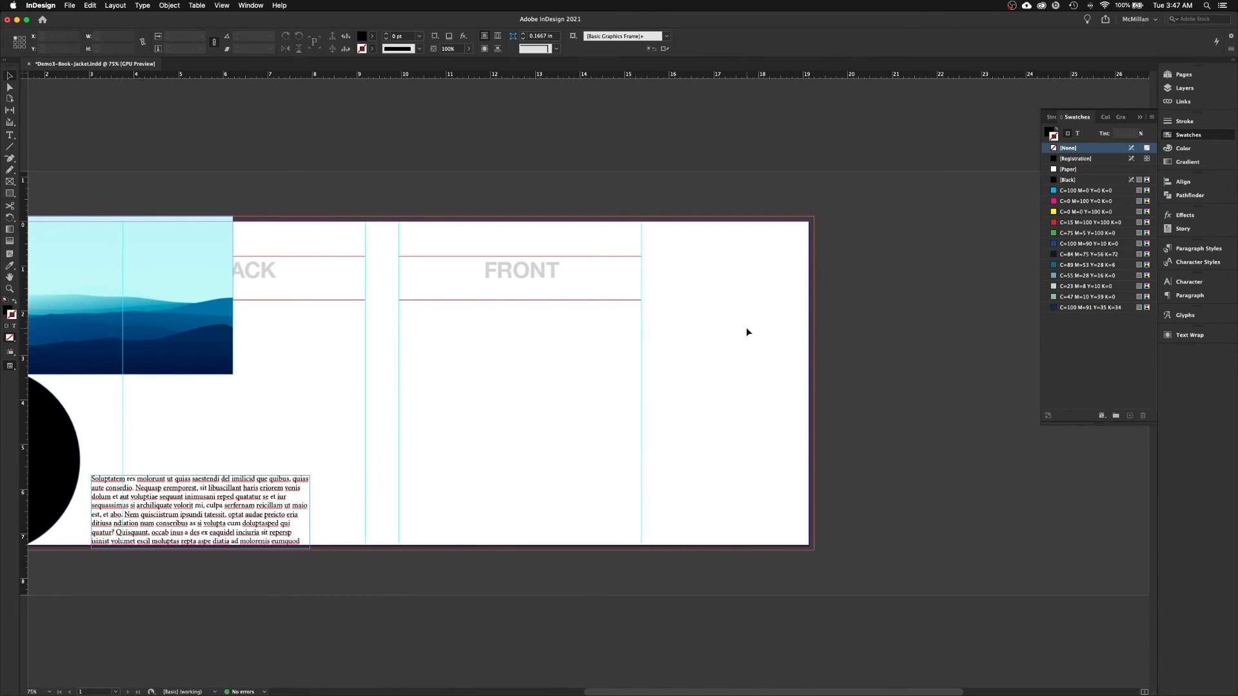
pyautogui.press('super+equal')
pyautogui.hscroll(3, 758, 322)
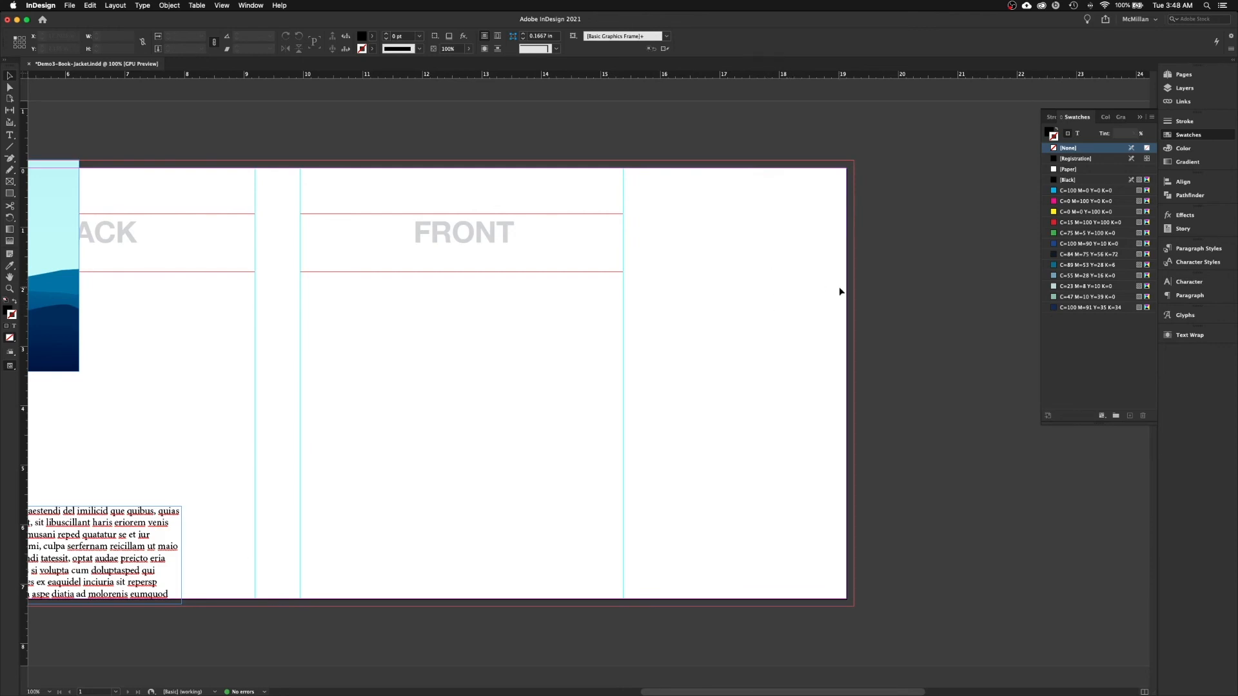
# - Start a new color swatch from [Black] and set its color mode to PANTONE+ Solid Coated
pyautogui.click(1067, 180)
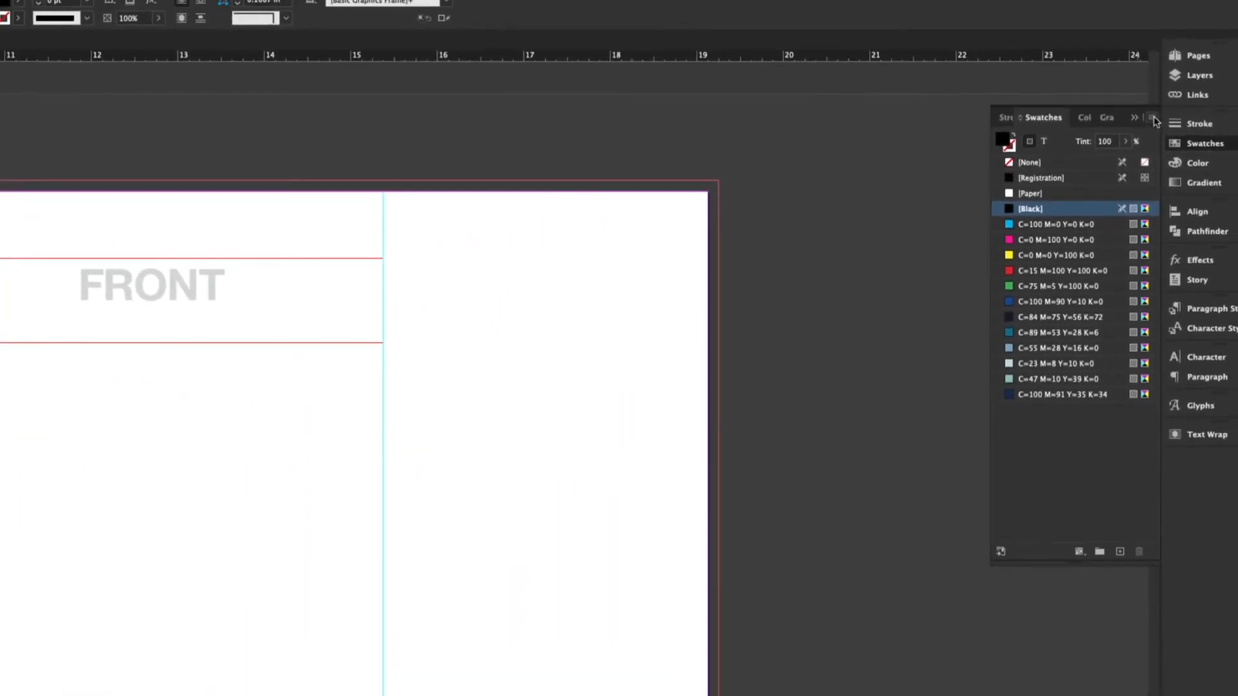
pyautogui.click(1151, 118)
pyautogui.click(1148, 122)
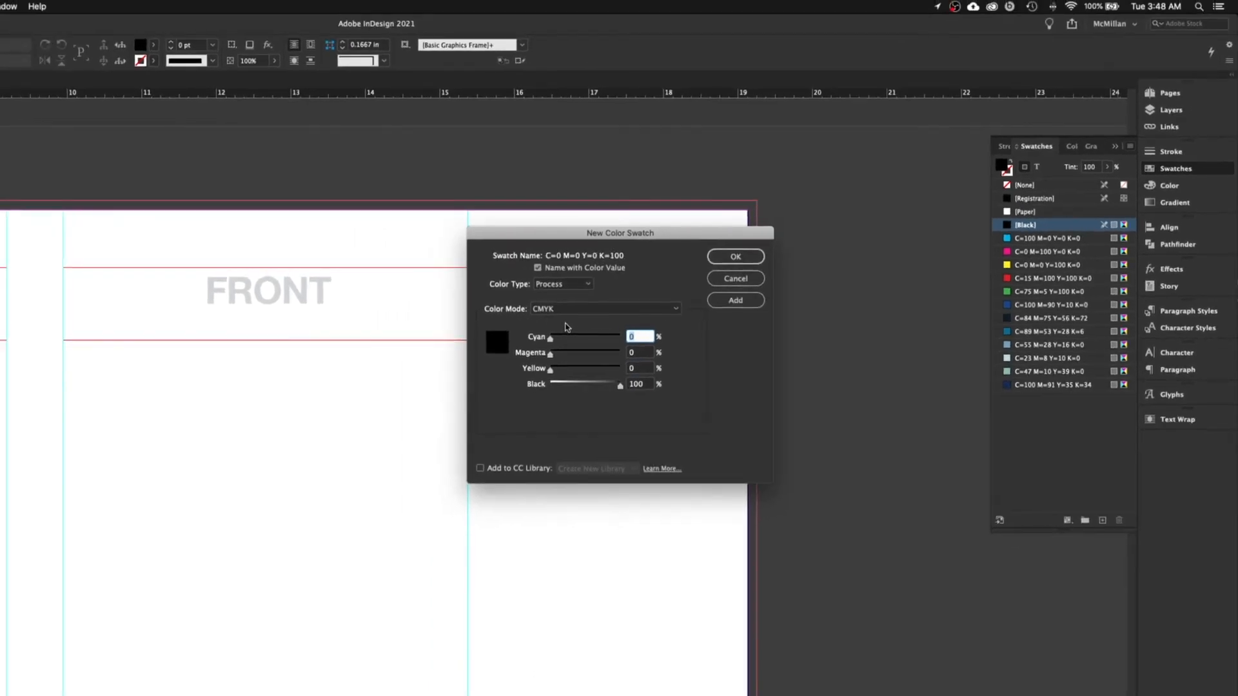
pyautogui.click(590, 310)
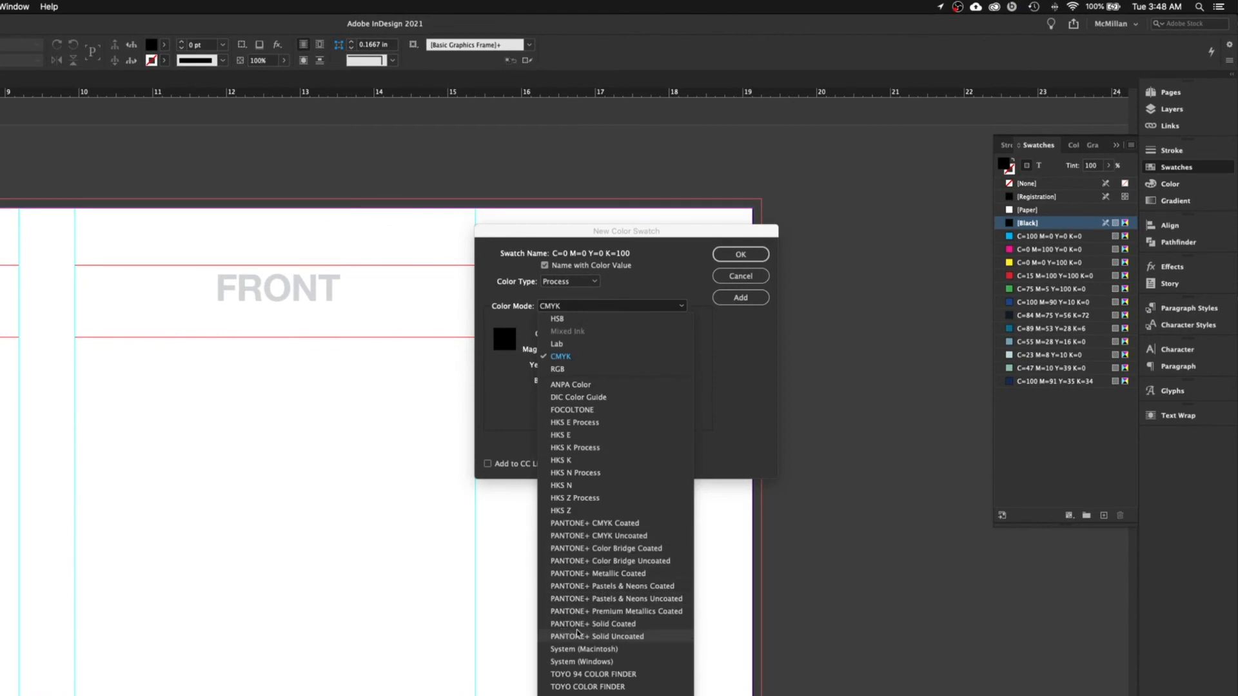
pyautogui.click(628, 626)
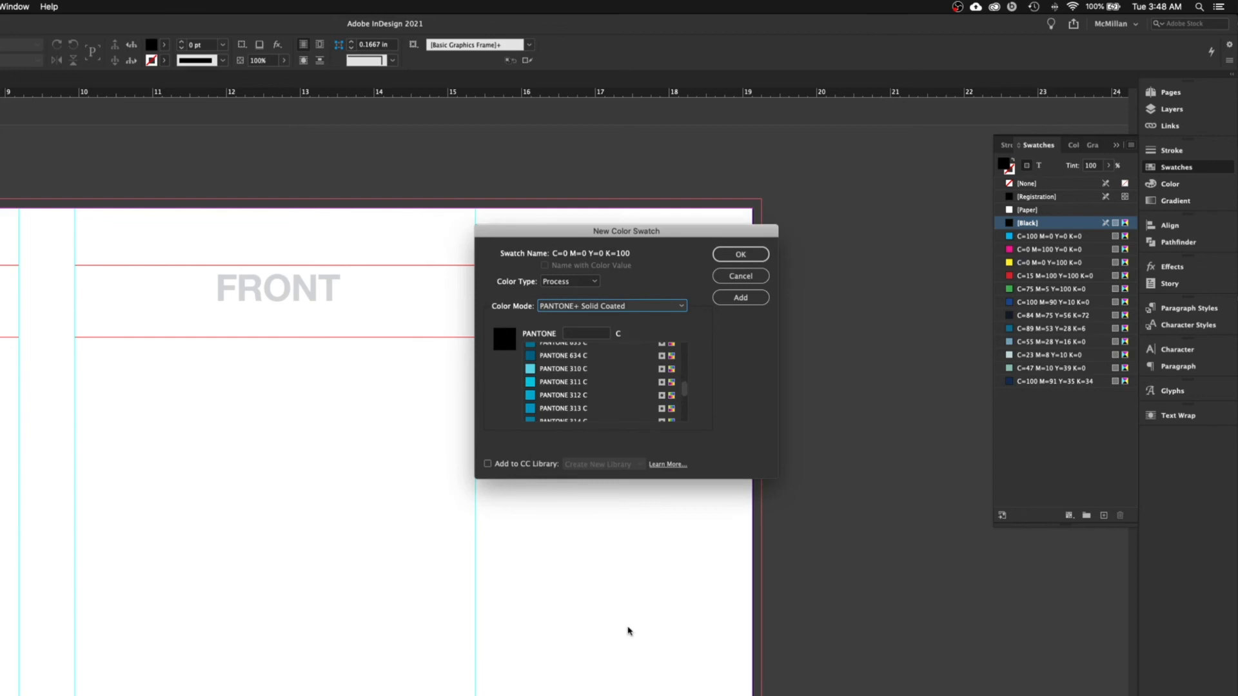
# - Find the reds in the PANTONE+ Solid Coated library and add PANTONE 186 C to the swatches
pyautogui.moveTo(684, 390)
pyautogui.mouseDown()
pyautogui.moveTo(685, 347)
pyautogui.moveTo(685, 419)
pyautogui.moveTo(685, 356)
pyautogui.moveTo(650, 358)
pyautogui.moveTo(688, 368)
pyautogui.mouseUp()
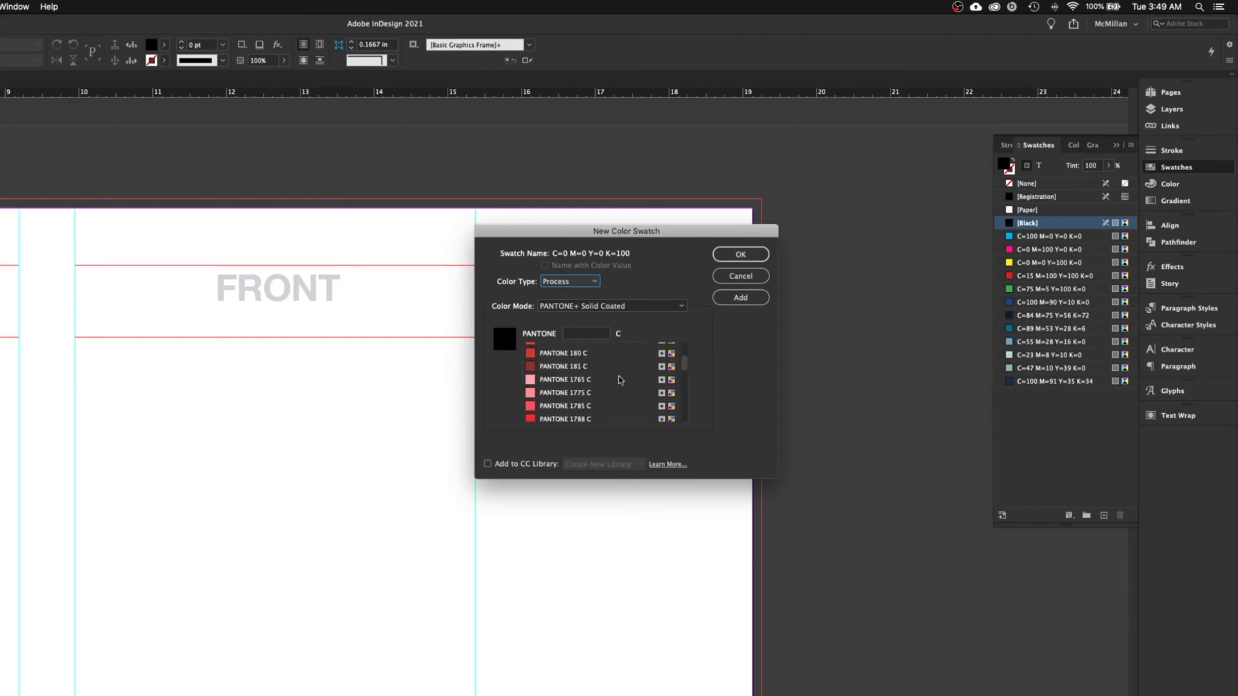
pyautogui.scroll(-3, 685, 369)
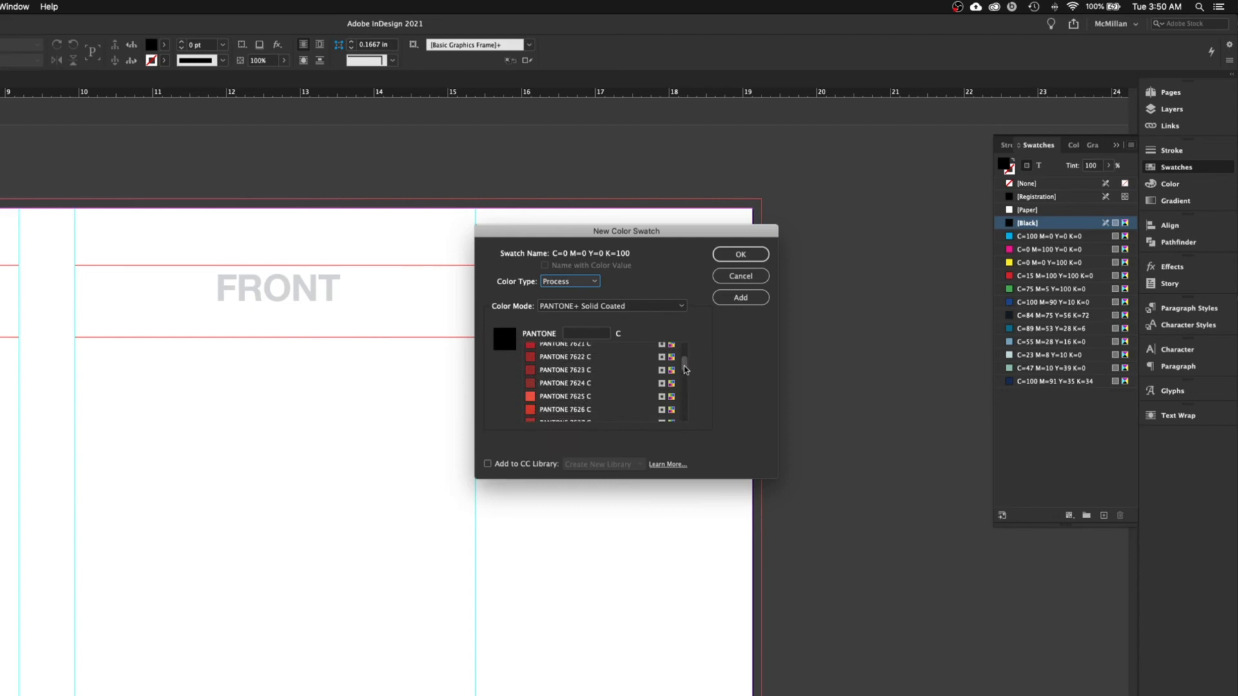
pyautogui.scroll(-5, 686, 369)
pyautogui.scroll(-1, 686, 369)
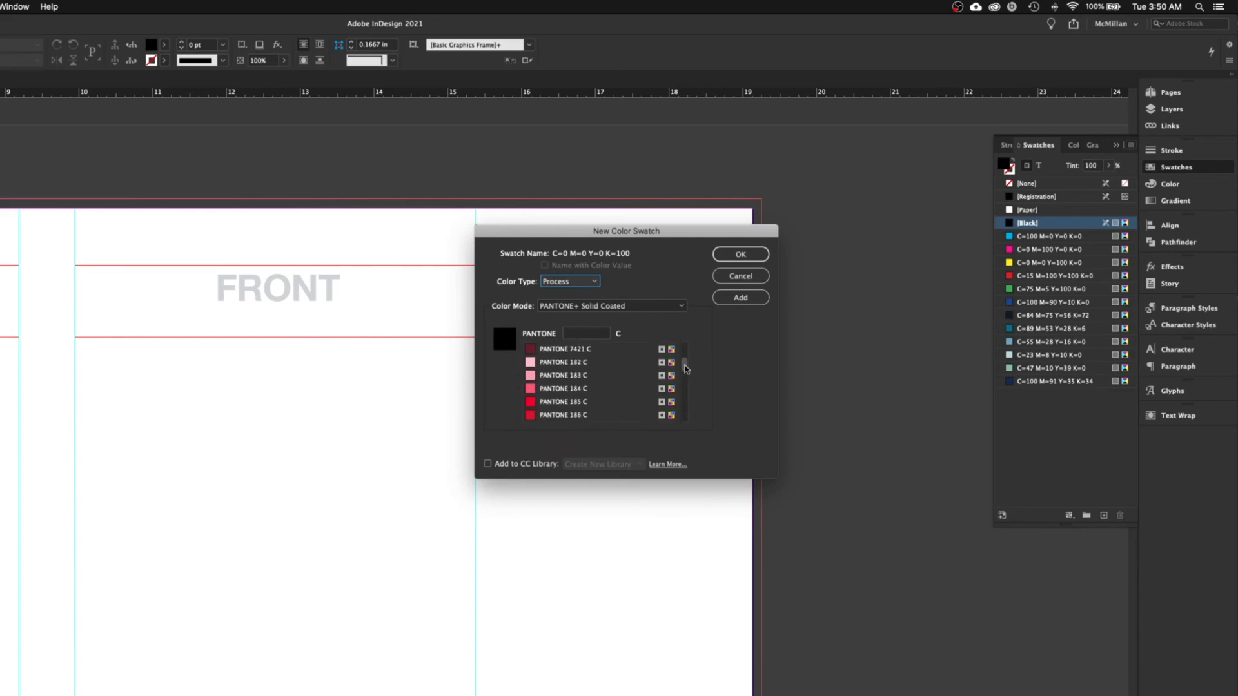
pyautogui.click(588, 402)
pyautogui.click(579, 415)
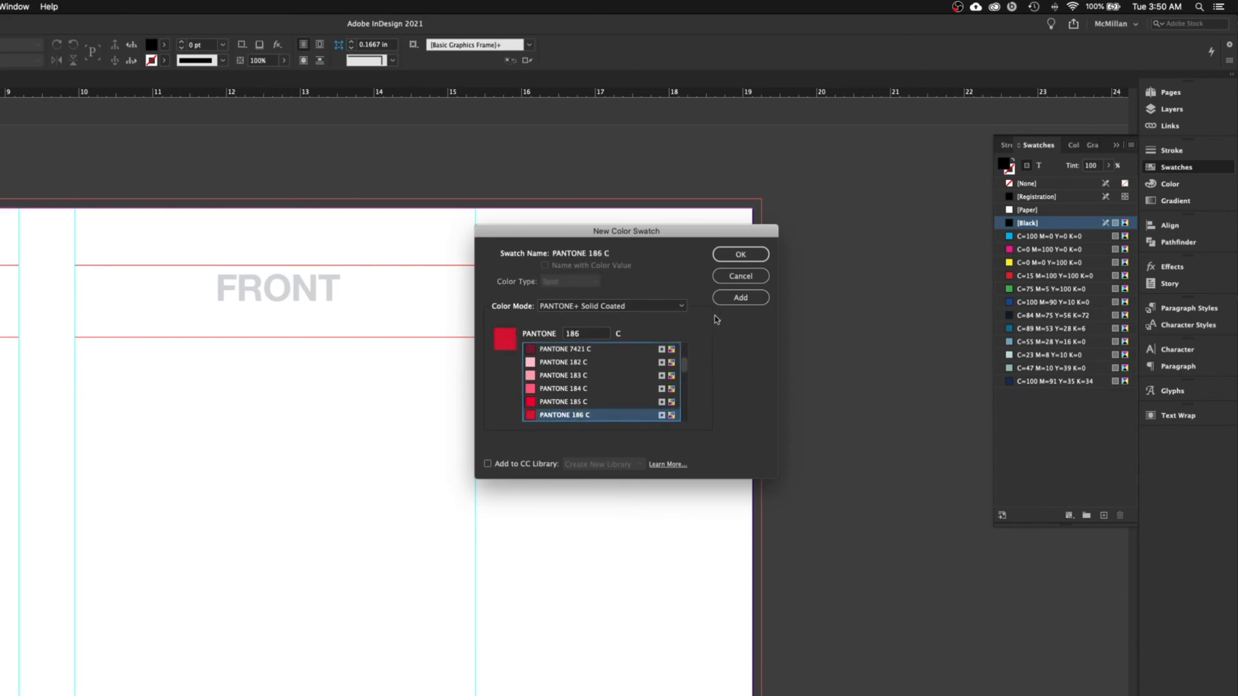
pyautogui.click(734, 299)
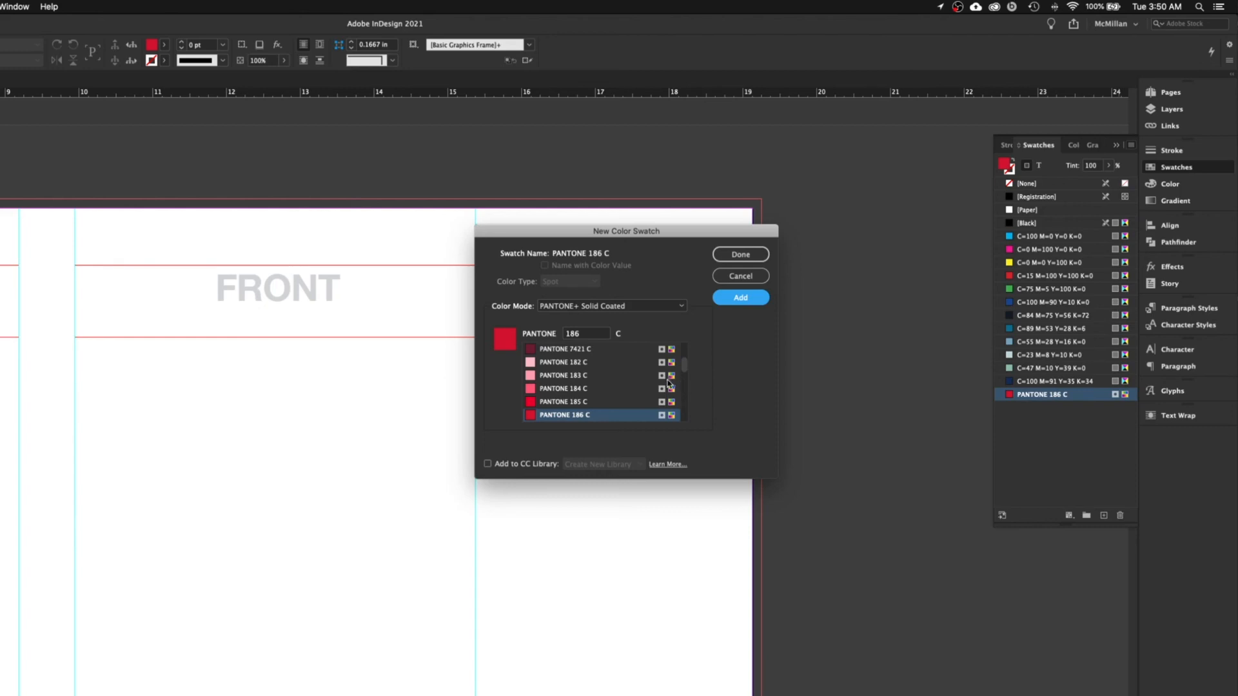
# - Add the dark burgundy PANTONE 216 C to the swatches
pyautogui.moveTo(687, 366); pyautogui.dragTo(685, 370)
pyautogui.scroll(-1, 685, 372)
pyautogui.scroll(-5, 683, 368)
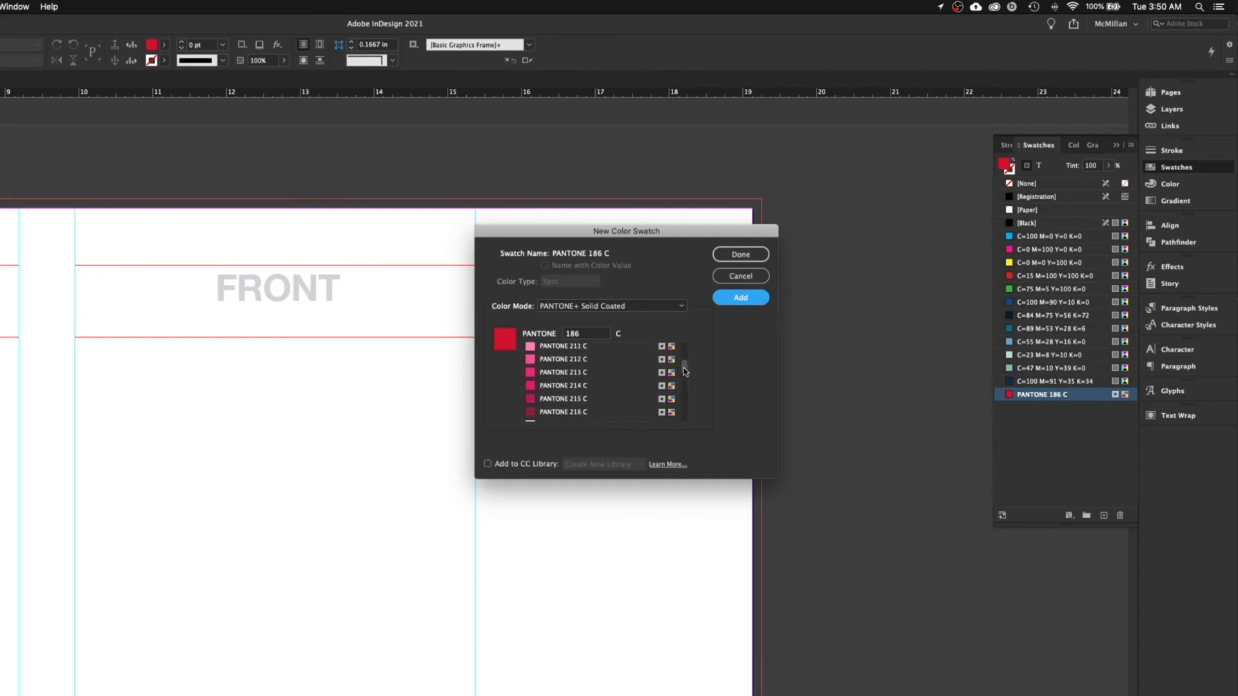
pyautogui.click(606, 375)
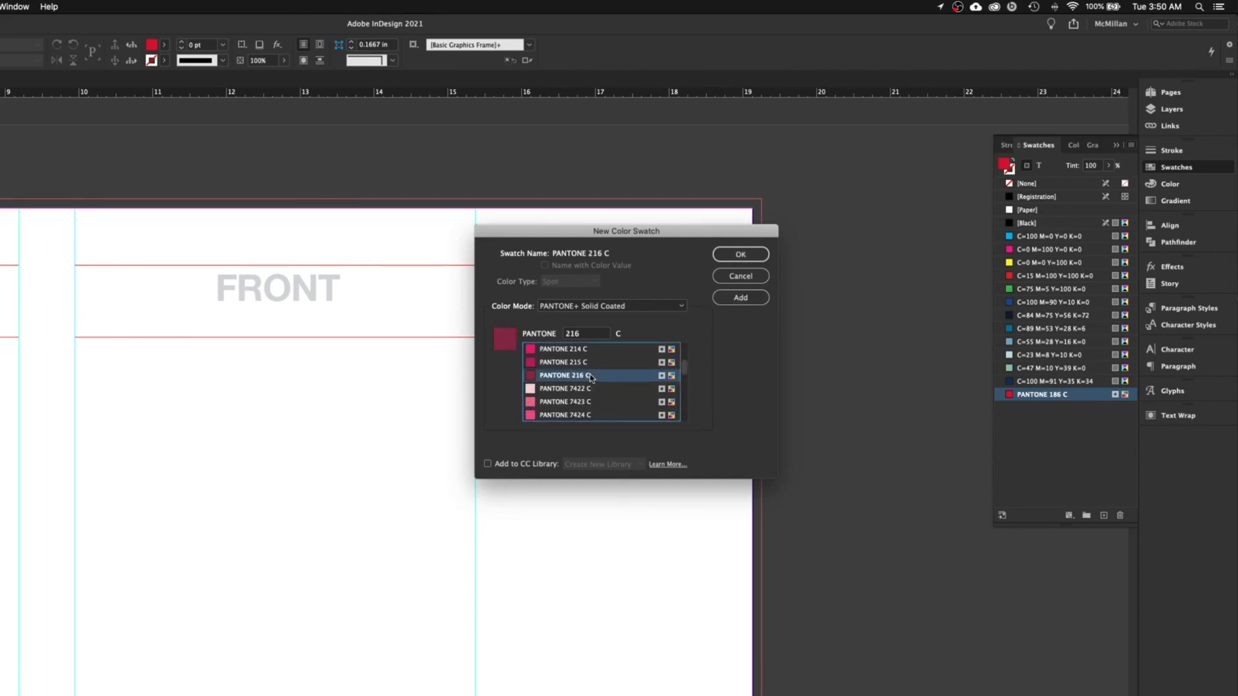
pyautogui.click(741, 298)
# - Add the dark teal PANTONE 548 C and the light blue PANTONE 549 C to the swatches
pyautogui.moveTo(685, 369); pyautogui.dragTo(683, 383)
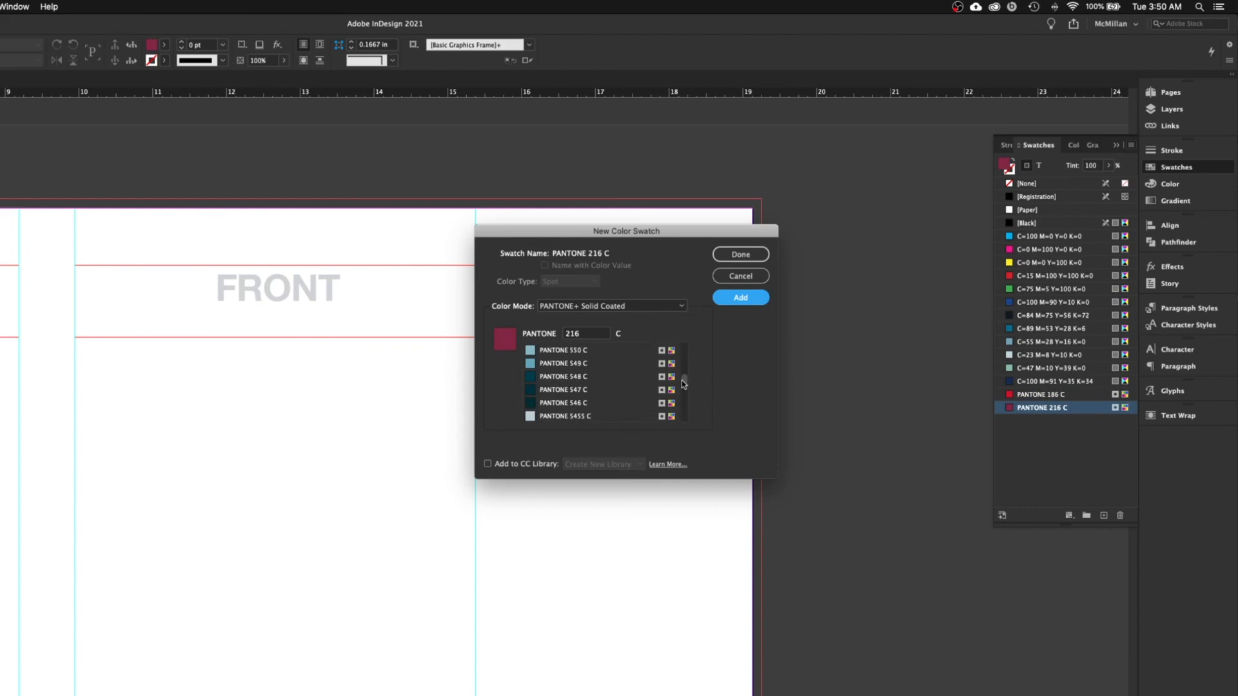
pyautogui.click(589, 378)
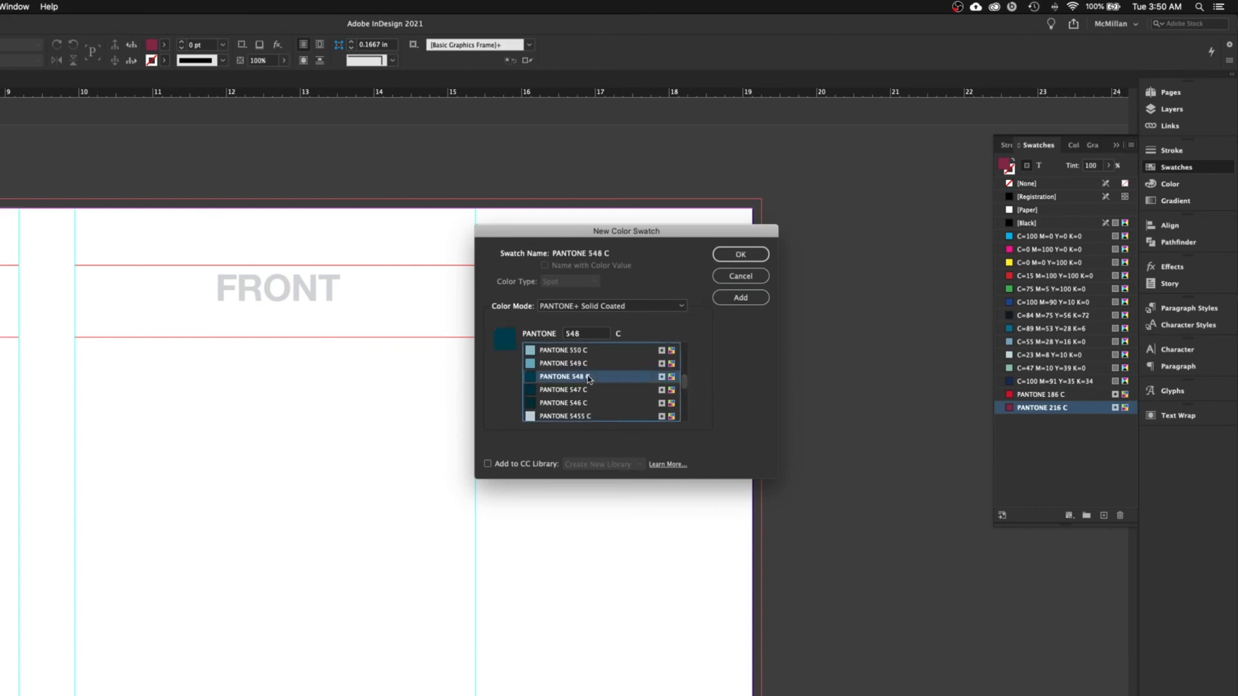
pyautogui.click(739, 298)
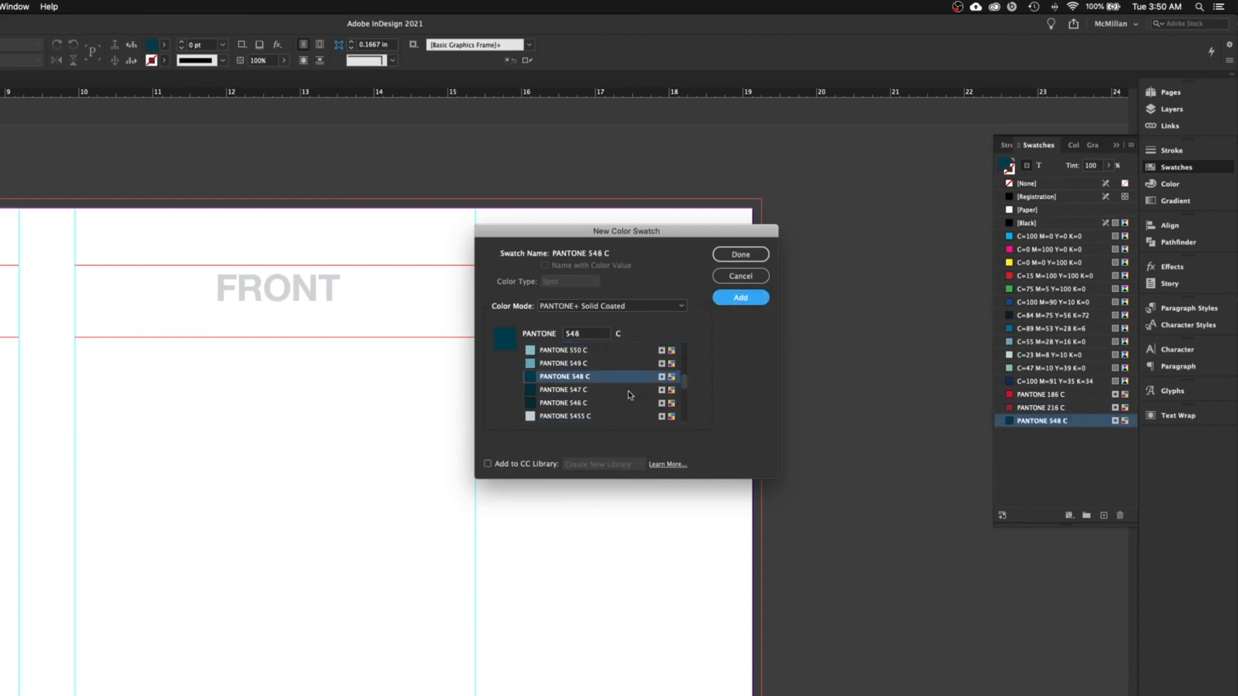
pyautogui.click(577, 365)
pyautogui.click(737, 298)
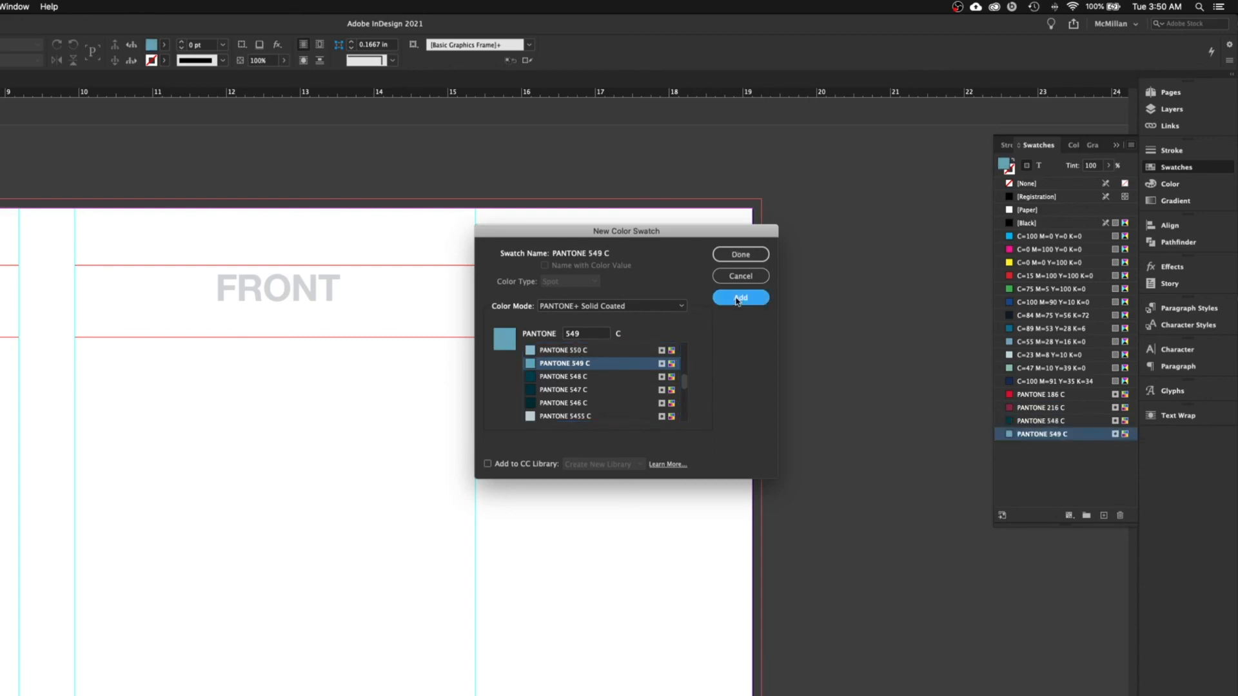
# - Add the purple PANTONE 7671 C as the last spot color swatch and finish creating swatches
pyautogui.scroll(-10, 598, 368)
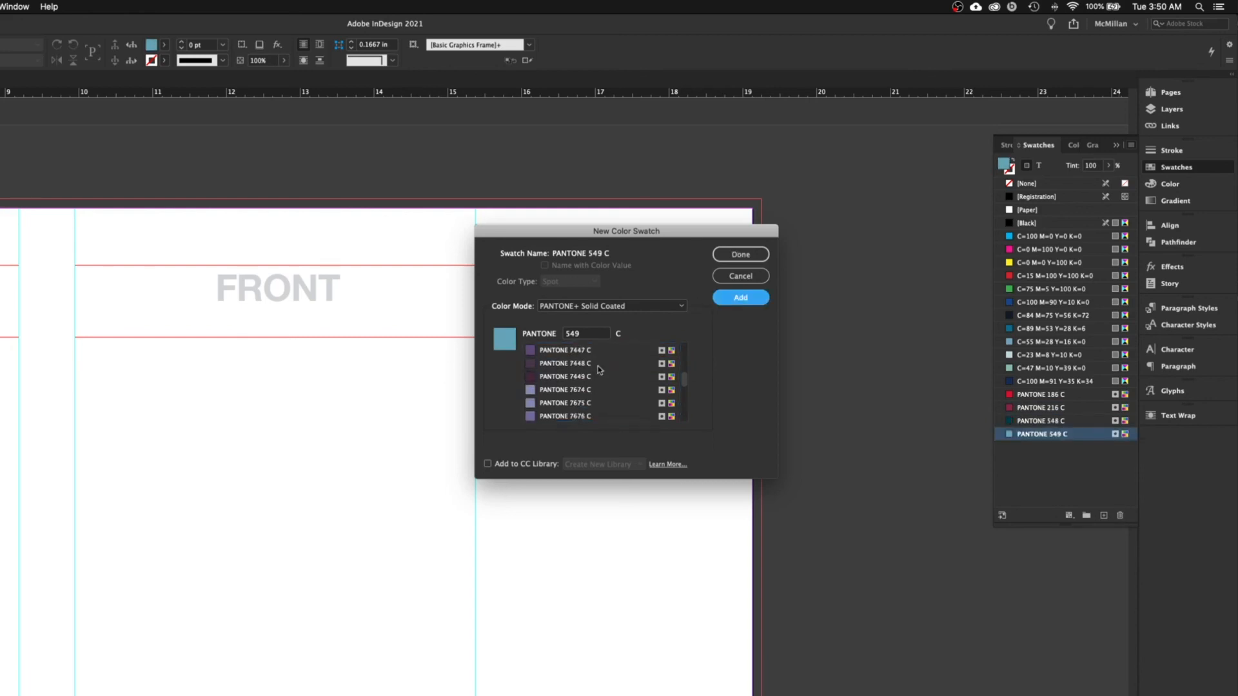
pyautogui.scroll(-3, 598, 368)
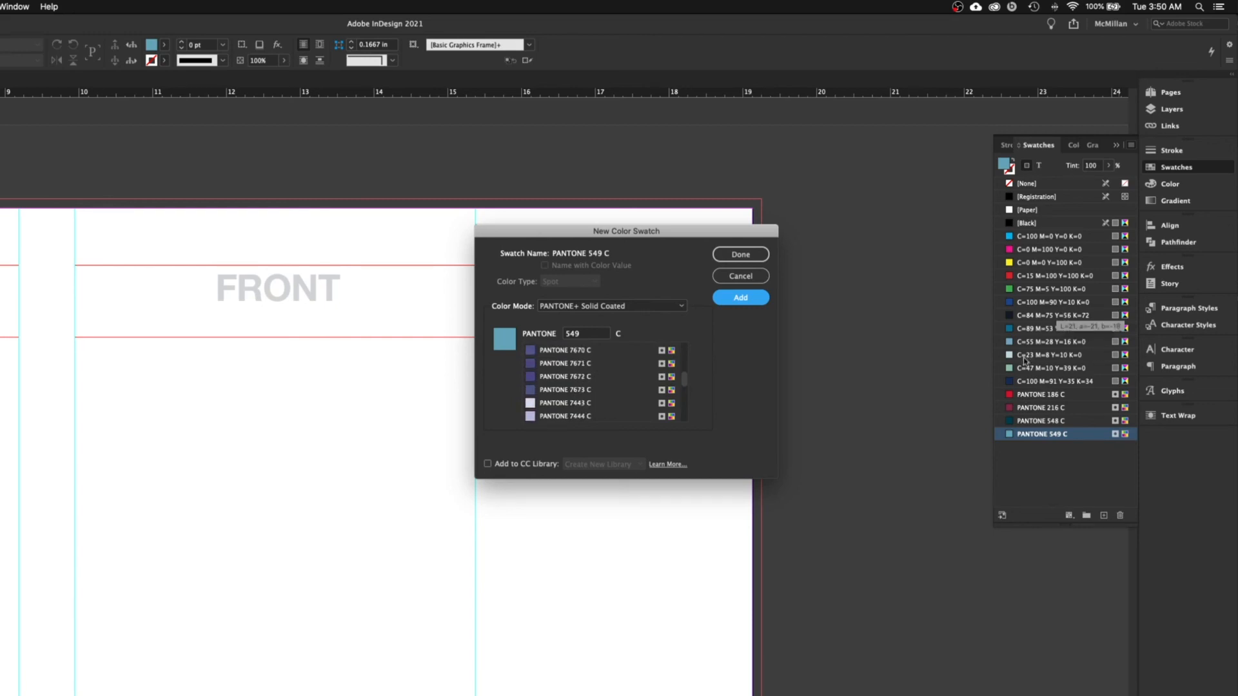
pyautogui.click(558, 364)
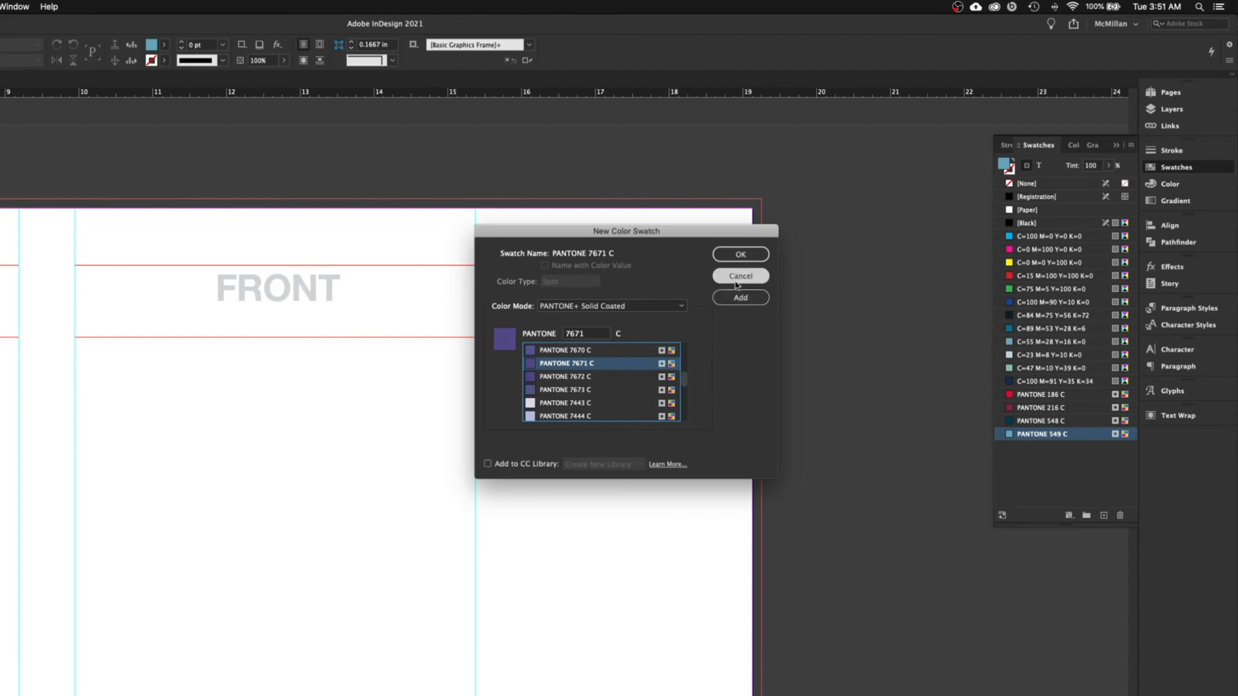
pyautogui.click(733, 261)
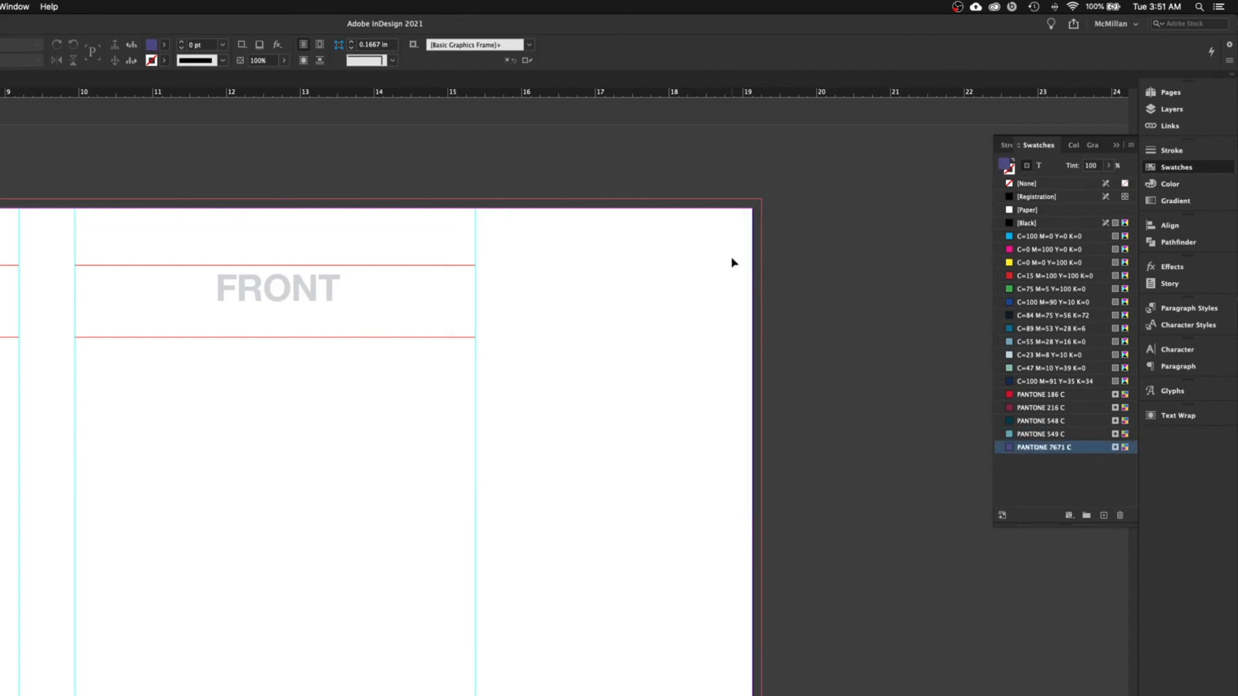